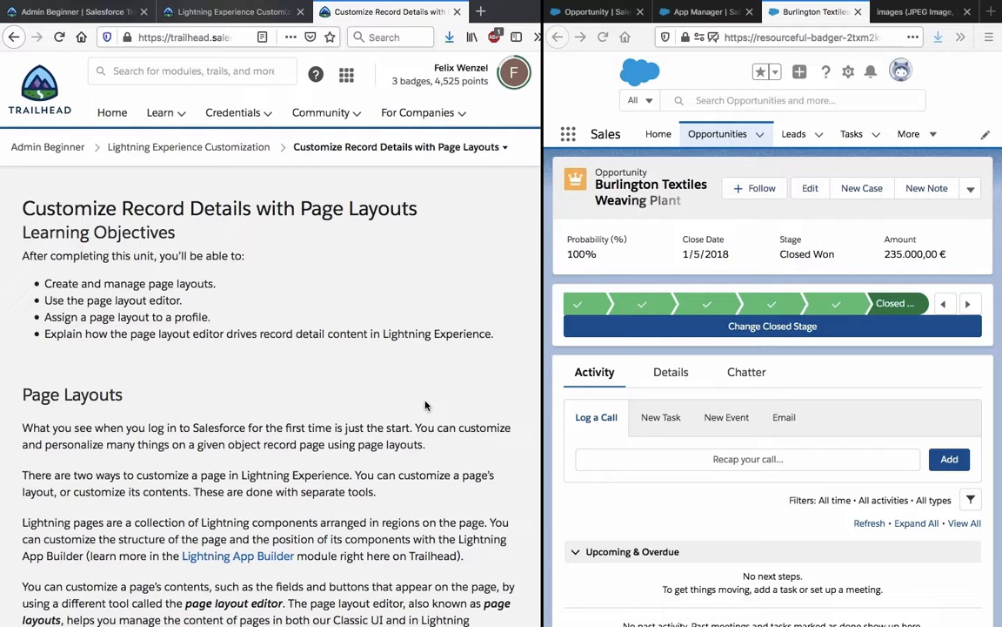
Read the unit's learning objectives and the Page Layouts introduction, including the note on the dual-UI page layout editor
triple_click(122, 300)
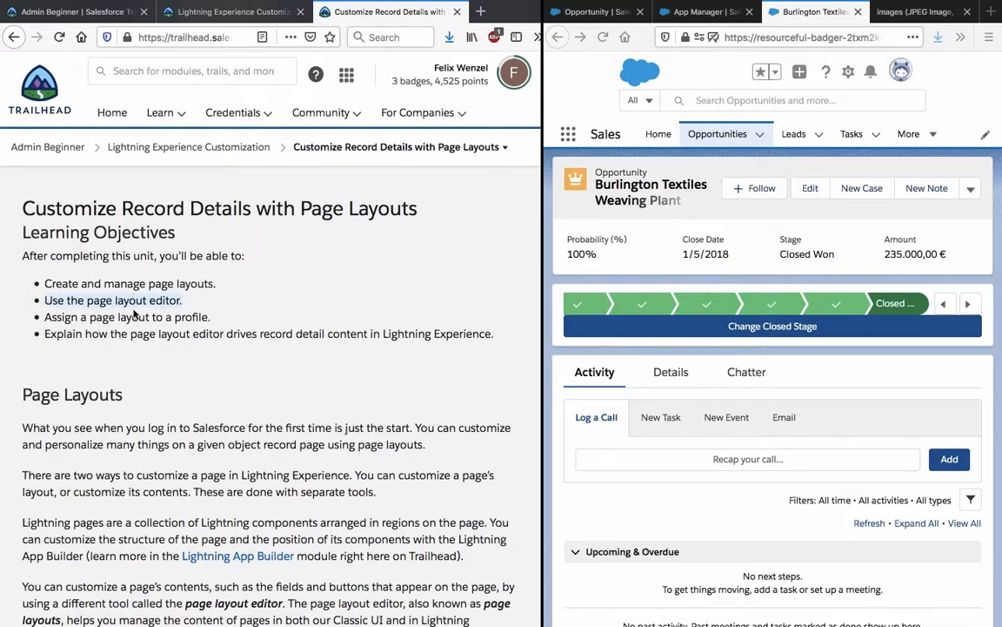
triple_click(131, 317)
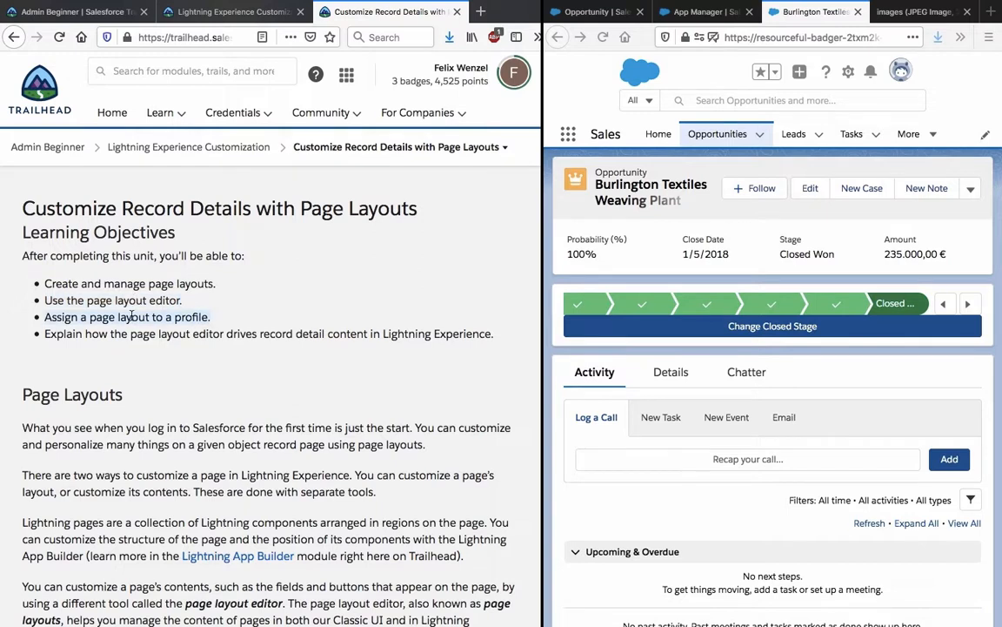
triple_click(129, 333)
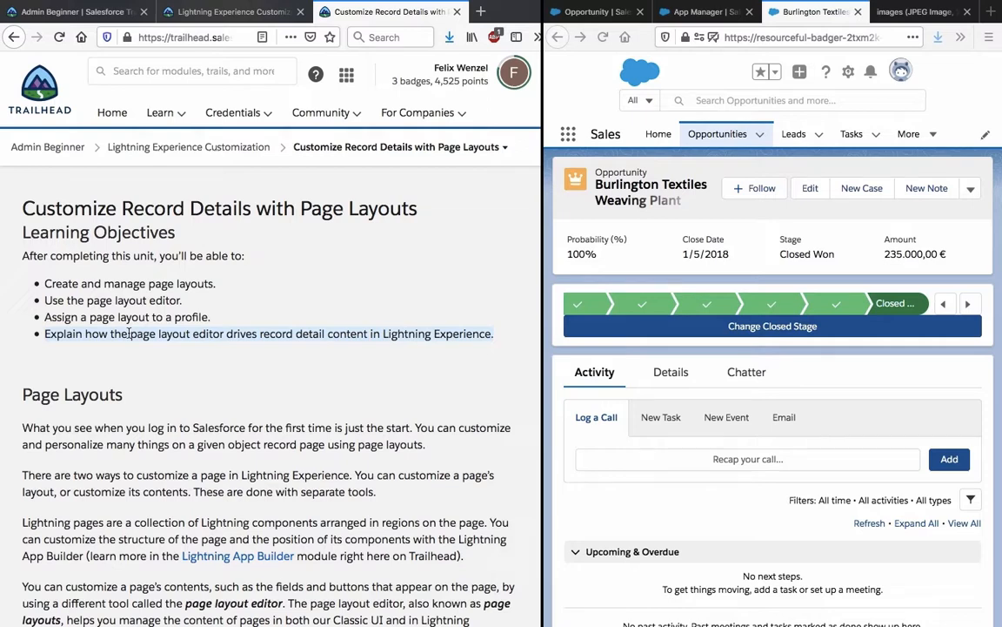
scroll(129, 333, down, 5)
triple_click(110, 249)
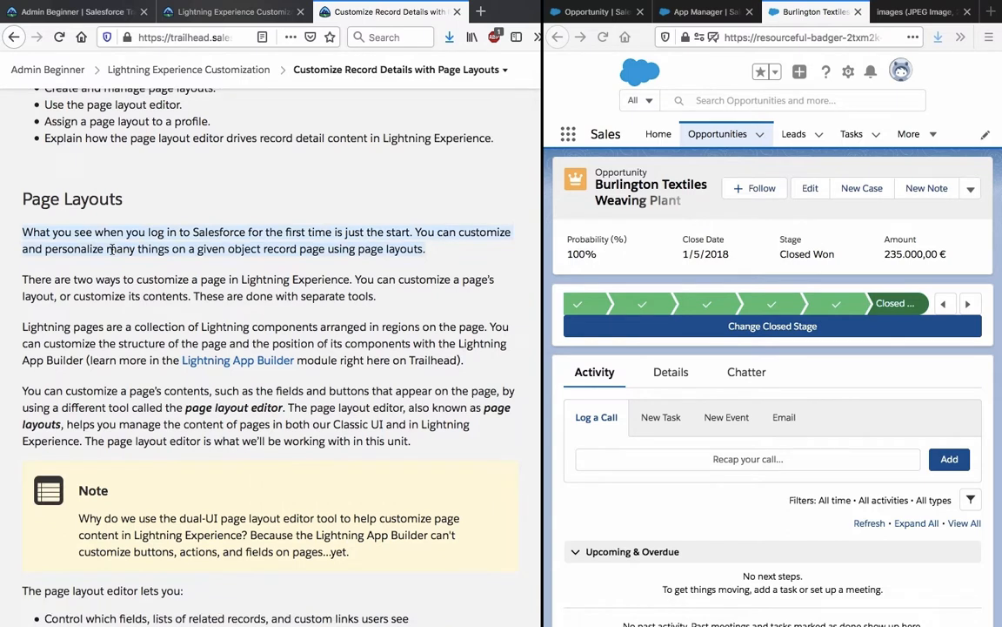
click(110, 250)
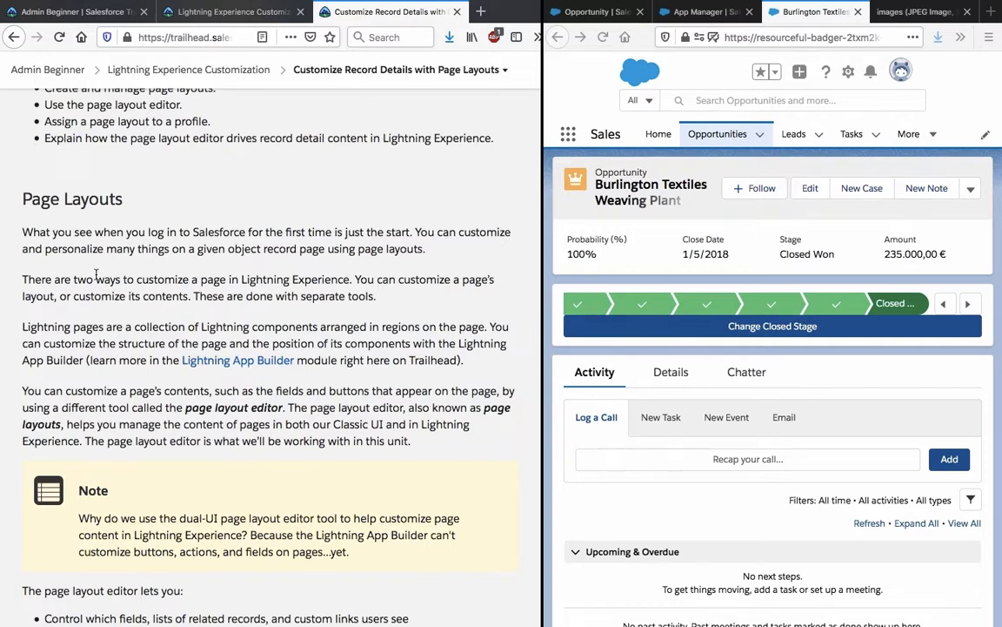
scroll(95, 274, down, 1)
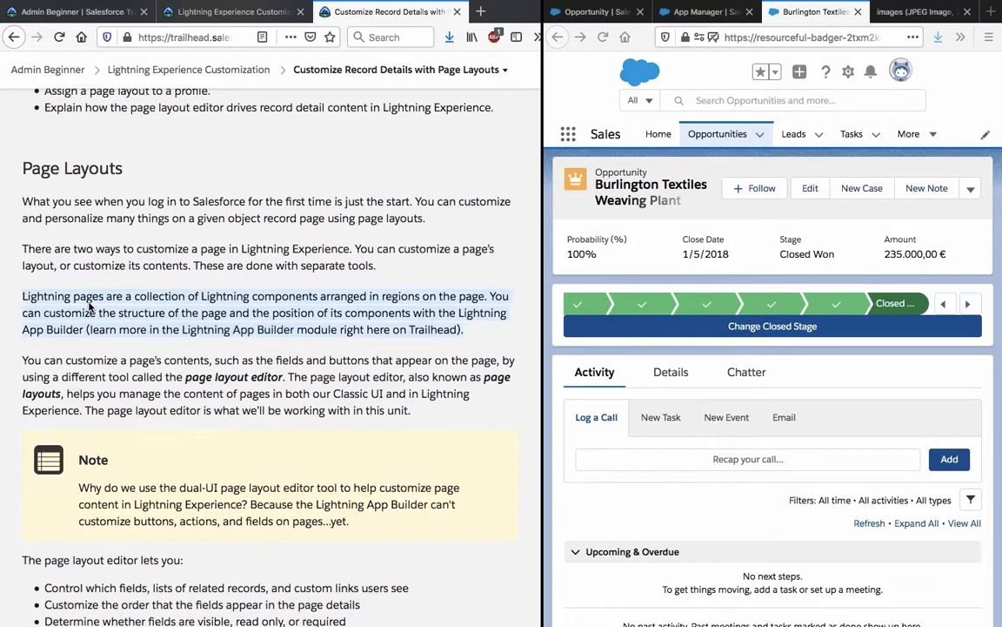
click(90, 311)
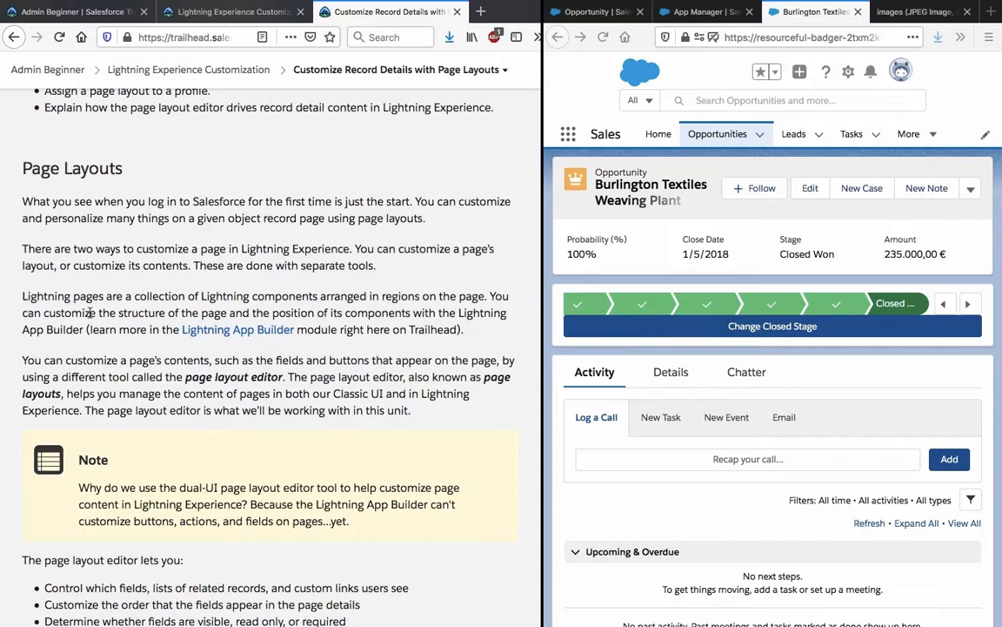
scroll(90, 312, down, 1)
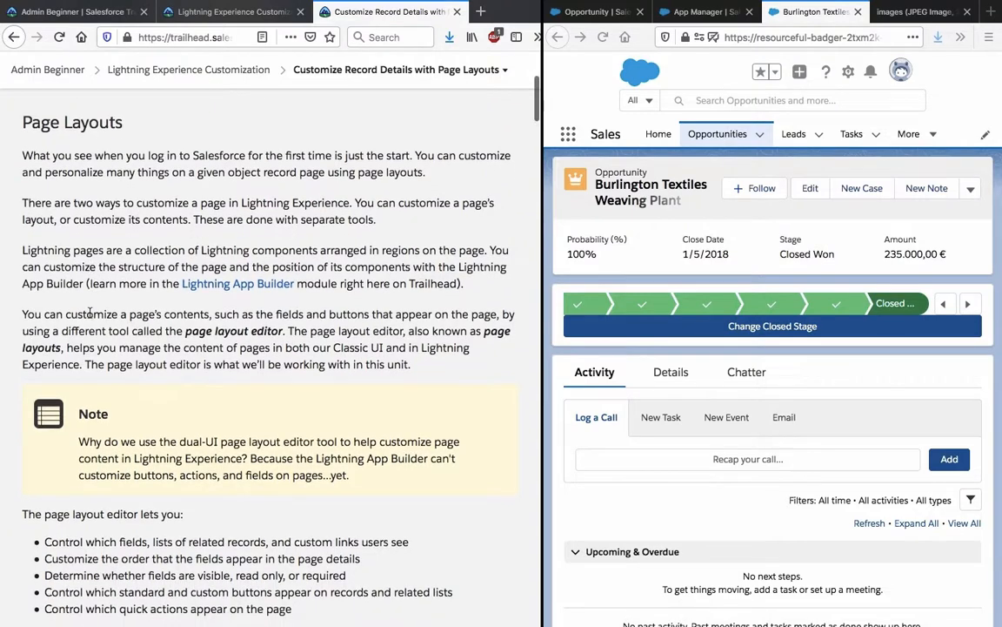
triple_click(90, 313)
scroll(89, 313, down, 1)
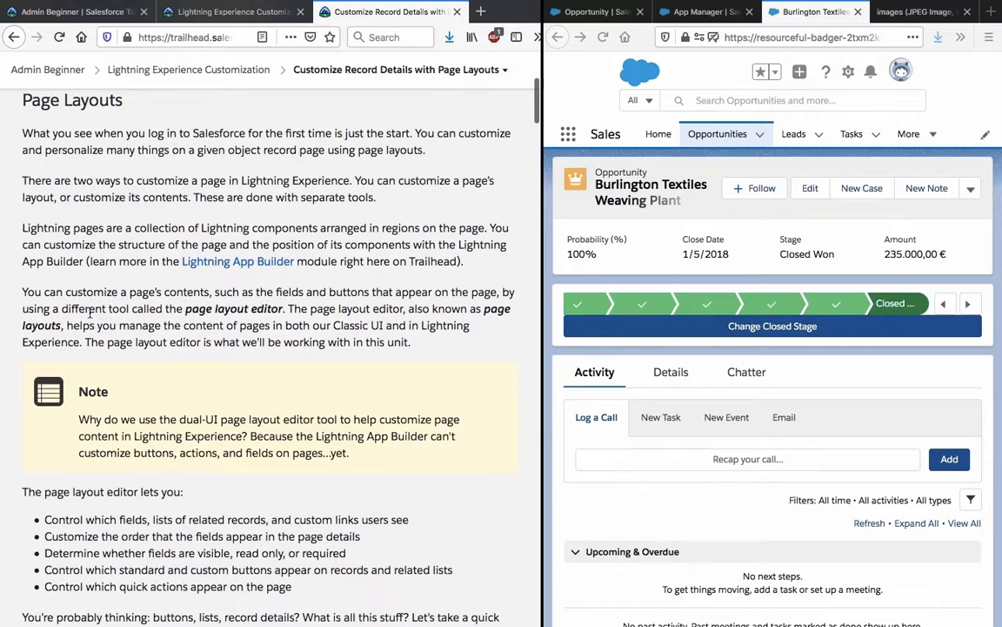
scroll(90, 313, down, 2)
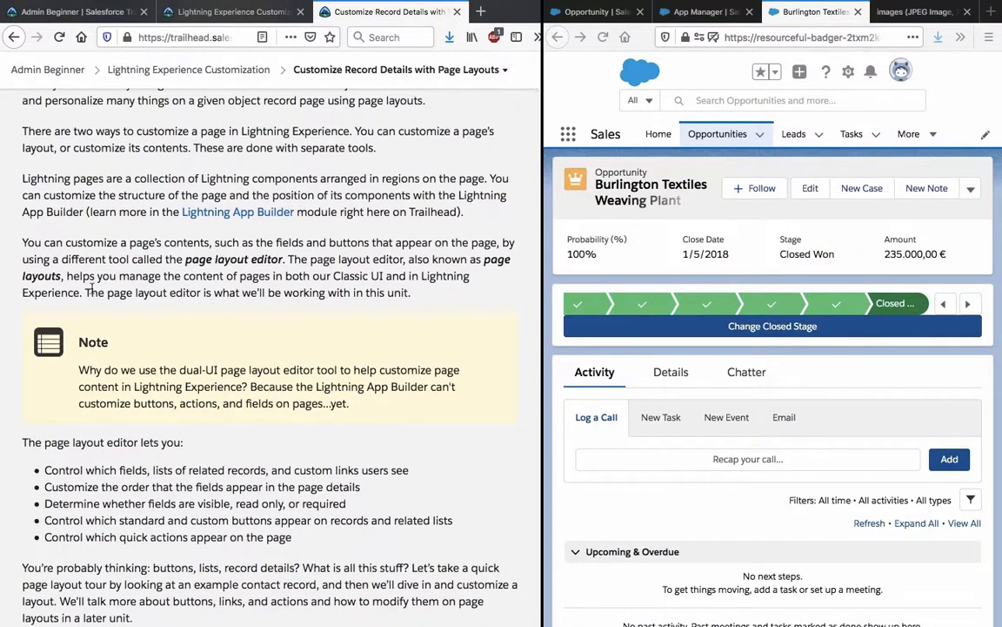
scroll(90, 290, down, 3)
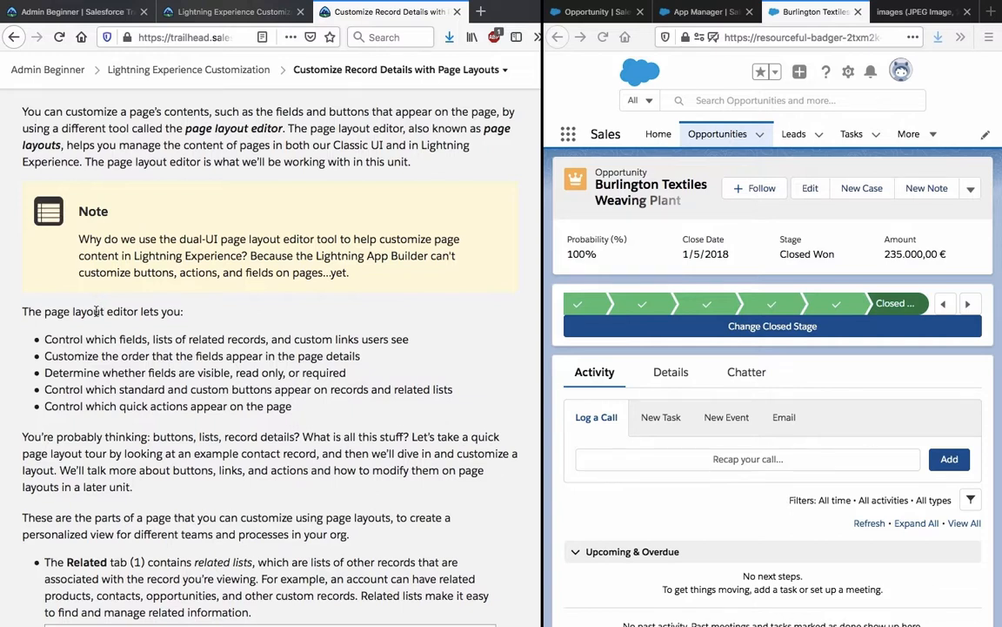
Read the list of things the page layout editor controls and the description of the Related tab with its example contact
triple_click(97, 340)
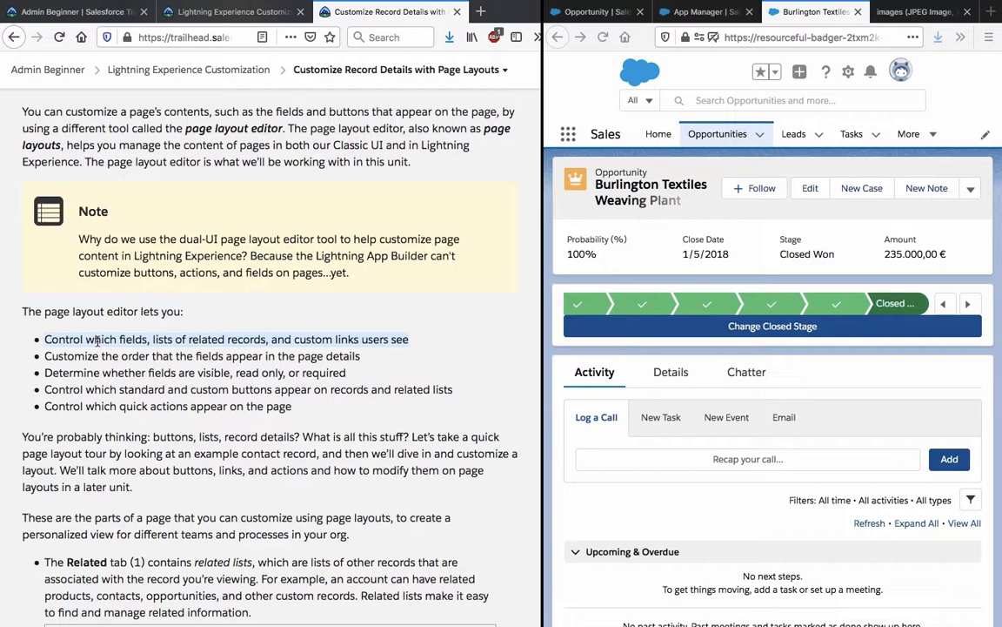
click(97, 351)
triple_click(97, 352)
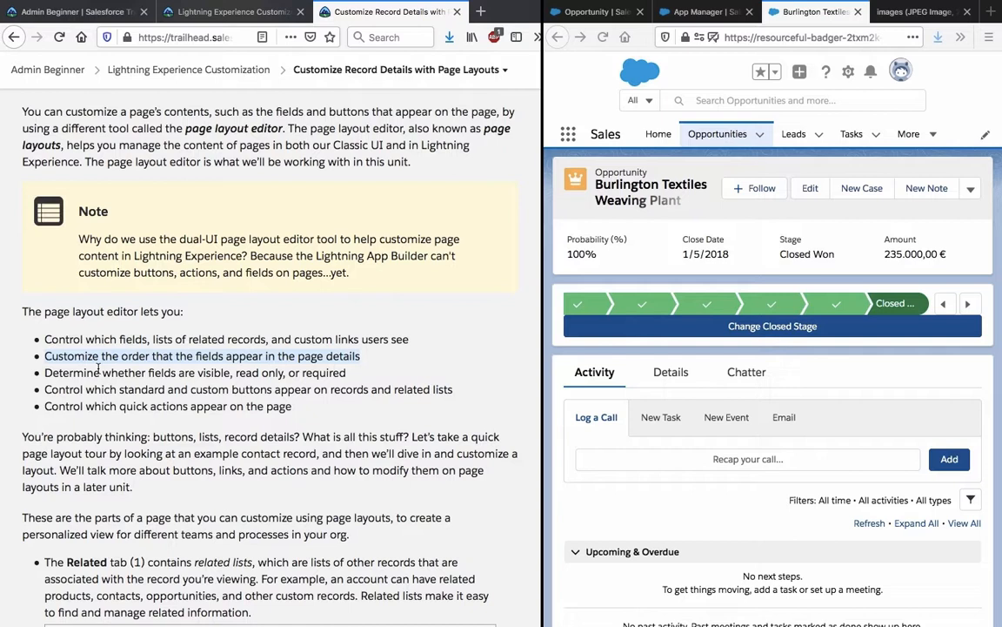
triple_click(95, 390)
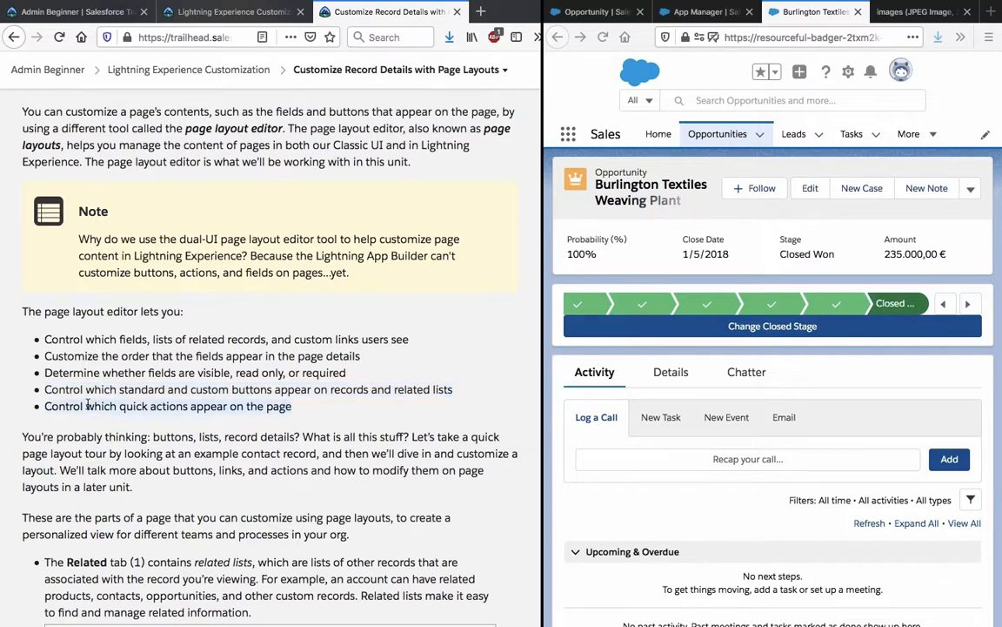
scroll(87, 404, down, 1)
triple_click(87, 401)
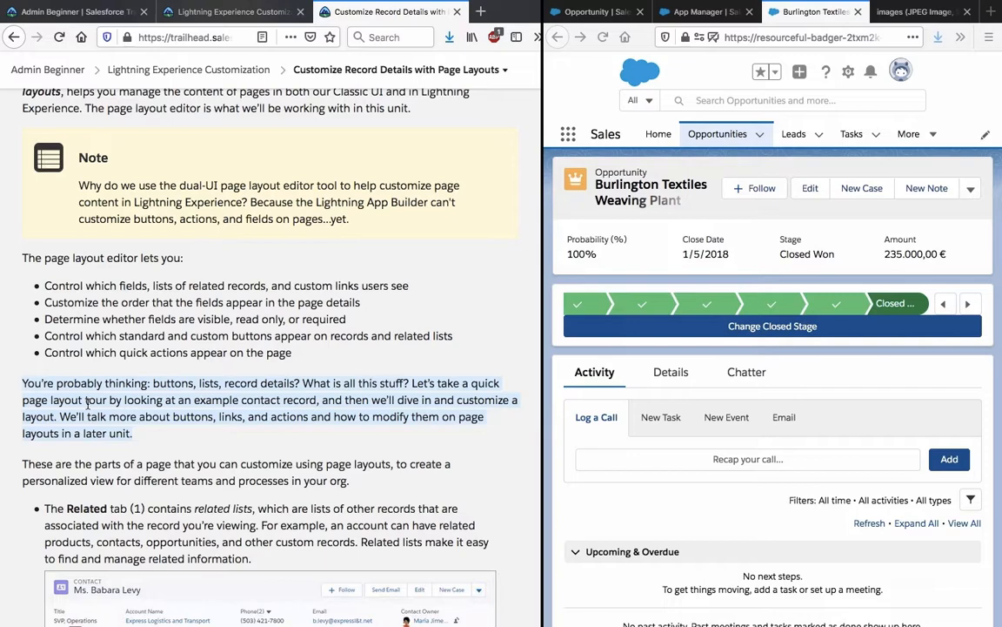
scroll(87, 402, down, 3)
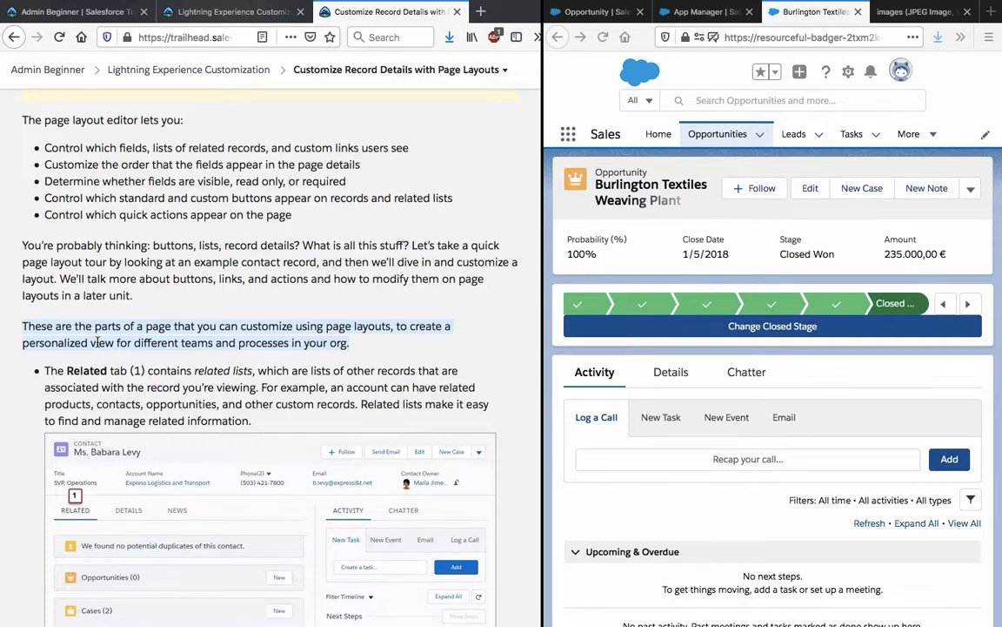
scroll(97, 342, down, 1)
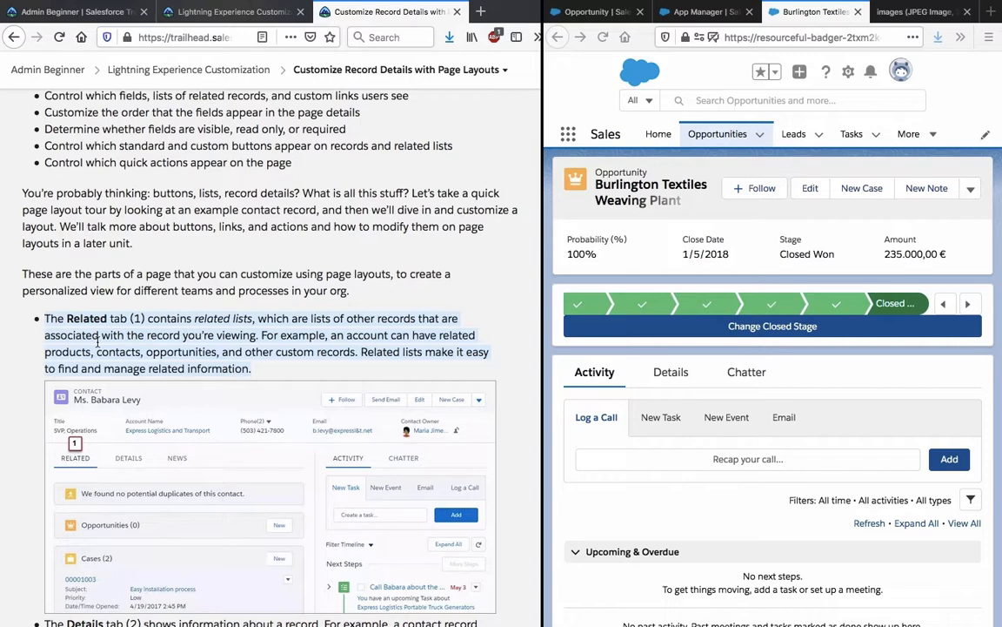
scroll(97, 341, down, 3)
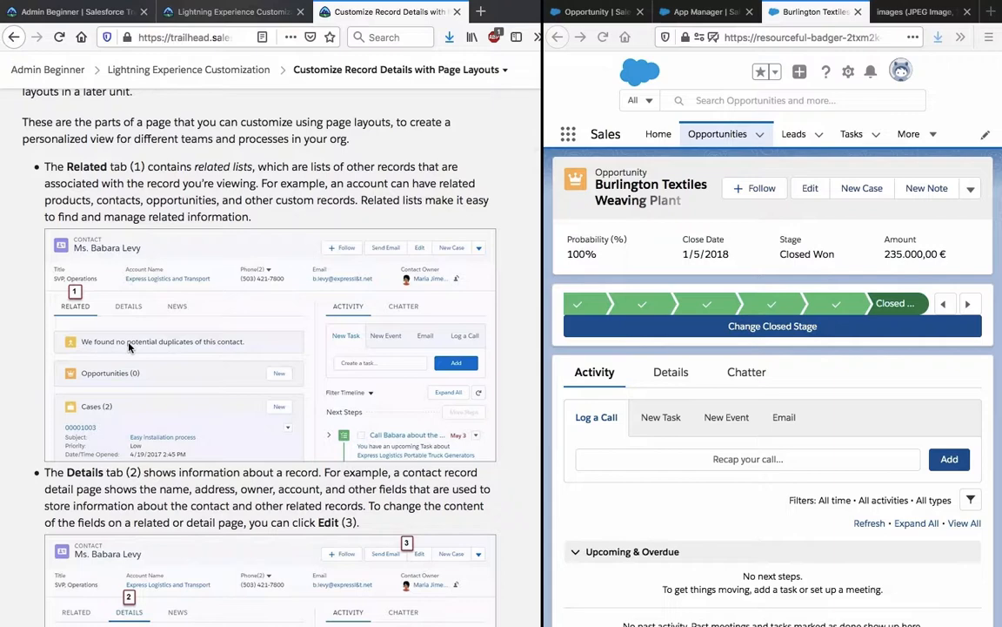
scroll(122, 344, down, 1)
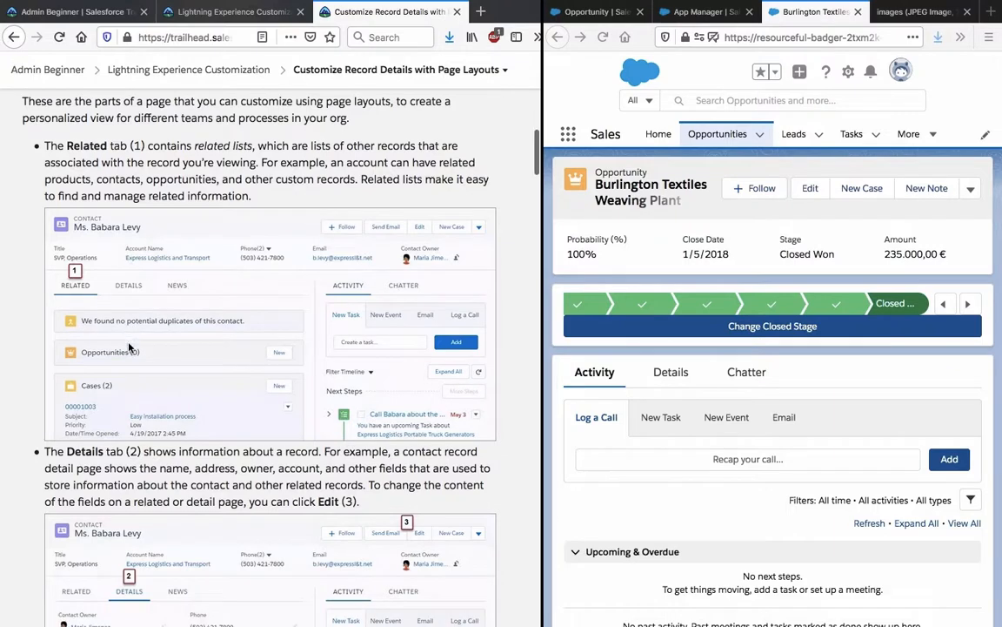
scroll(128, 348, down, 1)
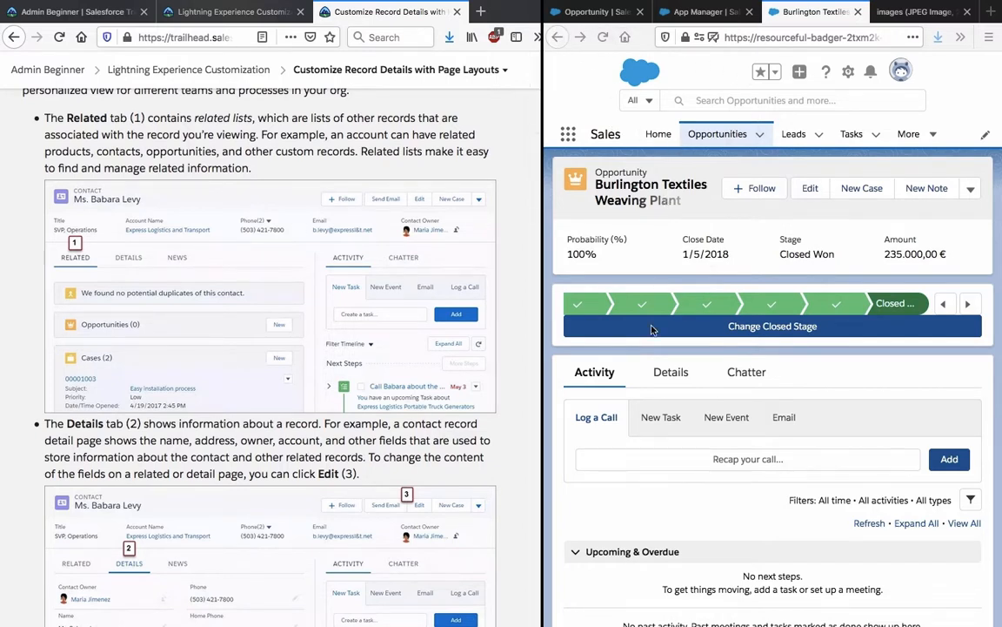
Switch from the Burlington Textiles opportunity to the Contacts list in the Sales app and open the Home Buyer contact
scroll(651, 329, down, 3)
scroll(651, 329, up, 3)
scroll(652, 348, down, 10)
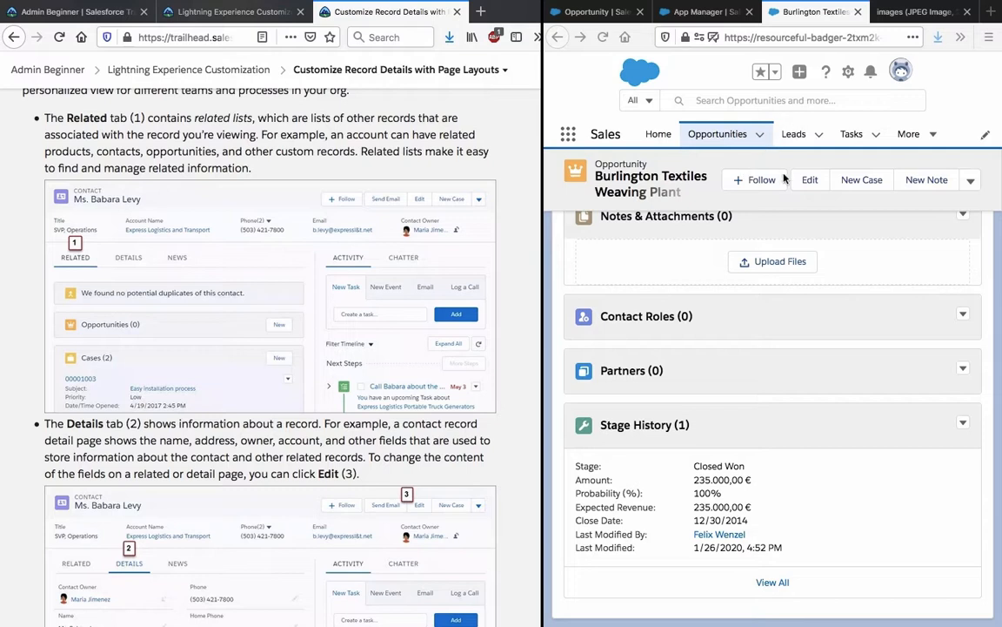
click(937, 136)
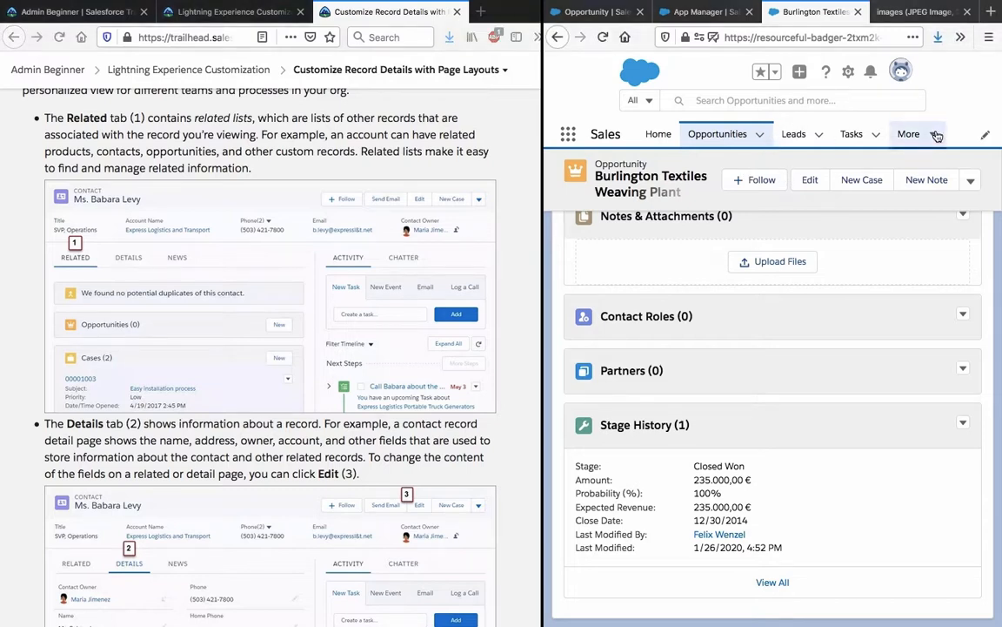
click(937, 136)
click(903, 209)
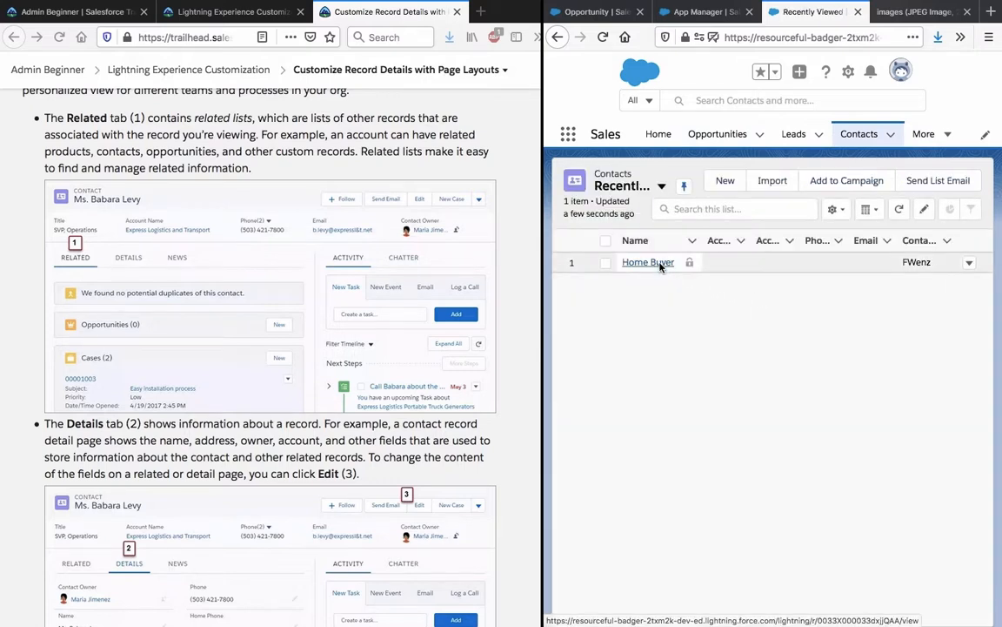
click(649, 263)
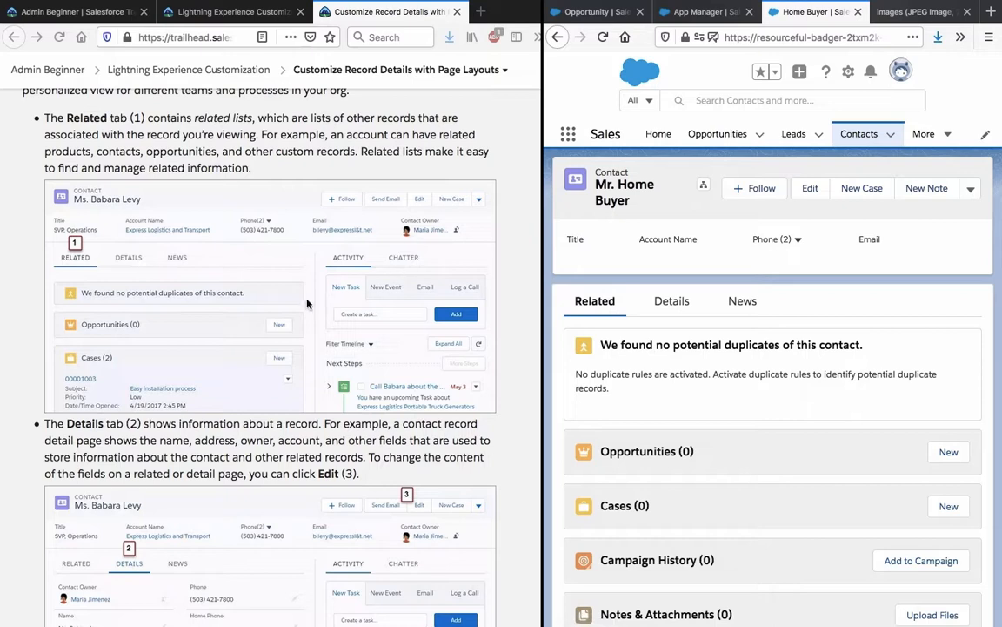
Examine the related lists on the Home Buyer contact, from Opportunities to Offers, against the unit's Related tab description
triple_click(198, 115)
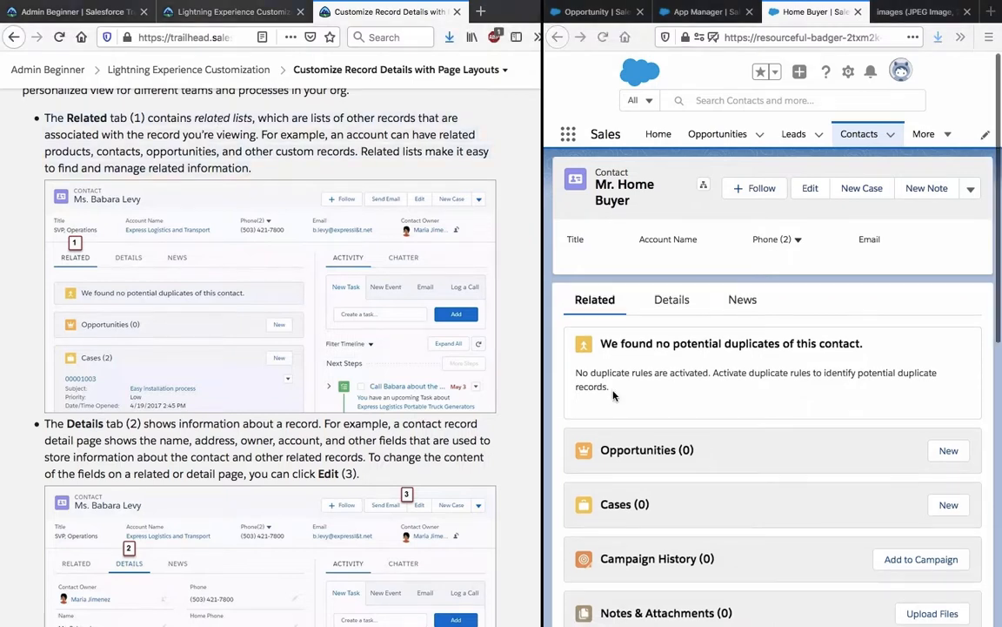
scroll(613, 396, down, 2)
scroll(613, 395, down, 1)
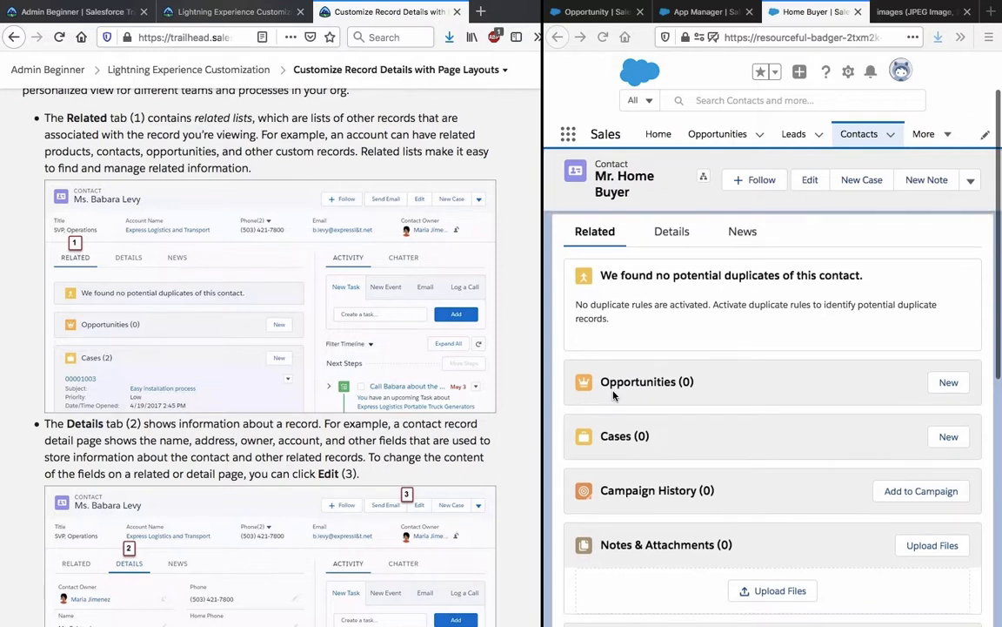
scroll(613, 396, down, 5)
scroll(643, 459, up, 4)
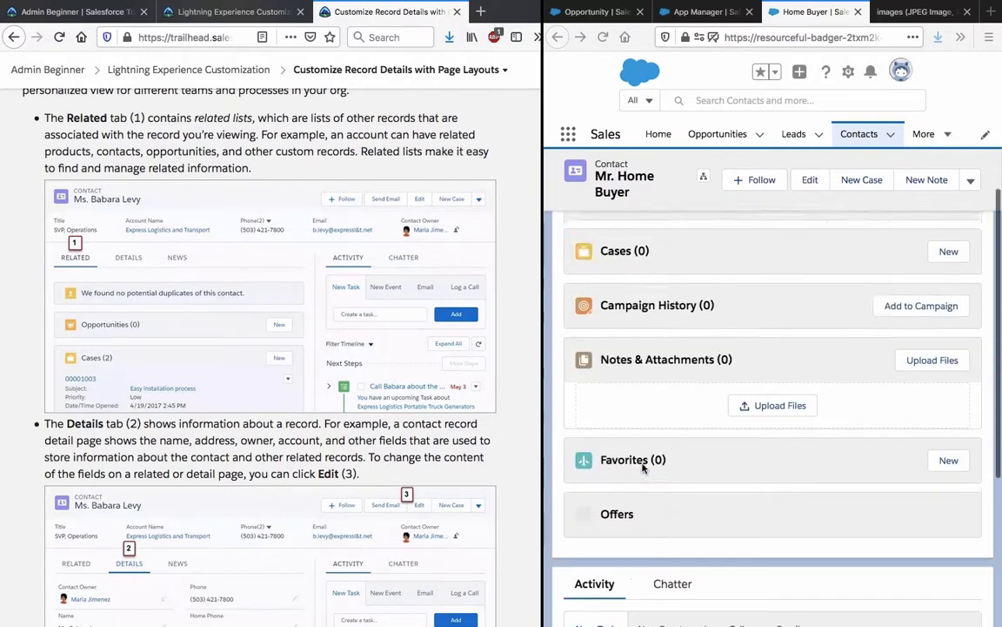
scroll(630, 375, down, 6)
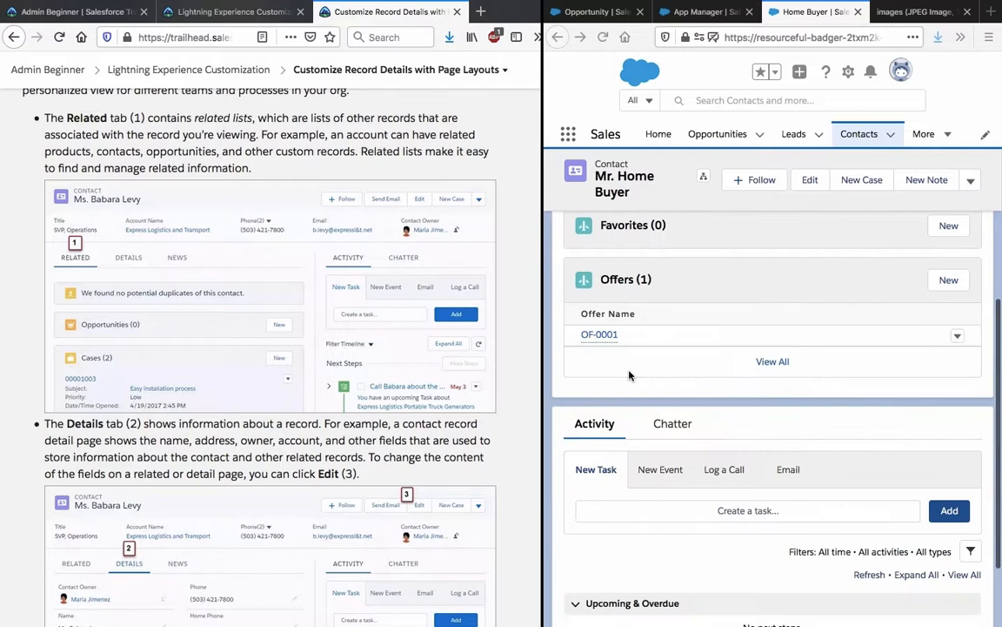
scroll(630, 375, down, 1)
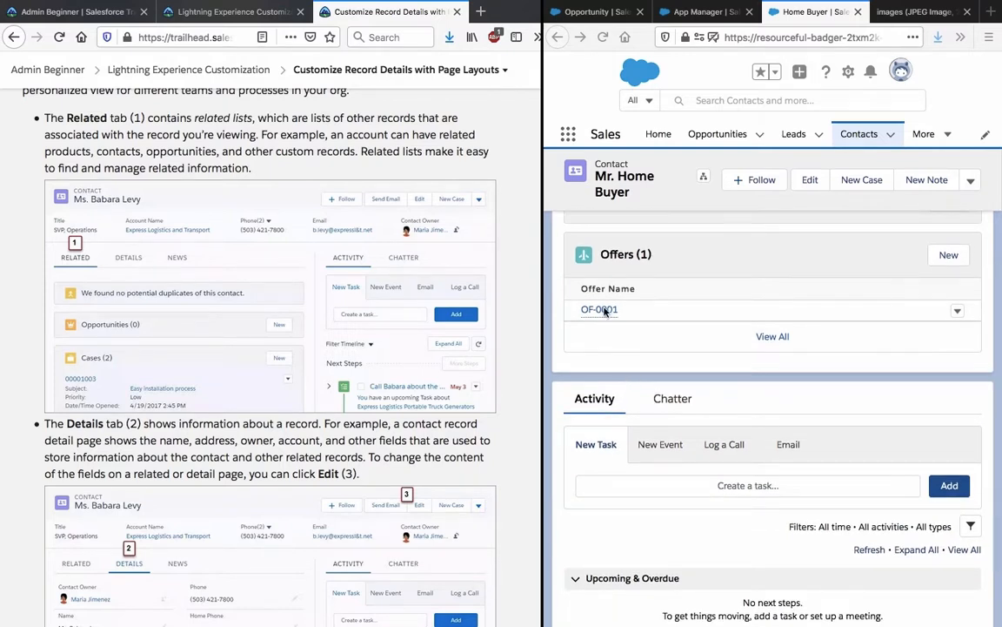
scroll(613, 364, up, 10)
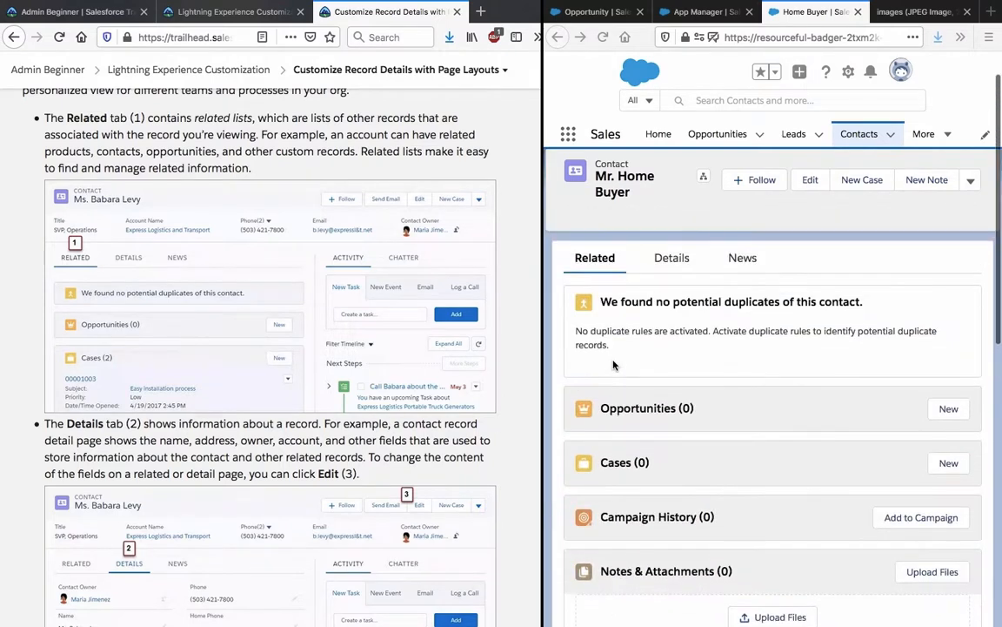
Read the unit's explanation of the Details tab, show the Home Buyer contact's details and open its edit form
scroll(329, 466, down, 3)
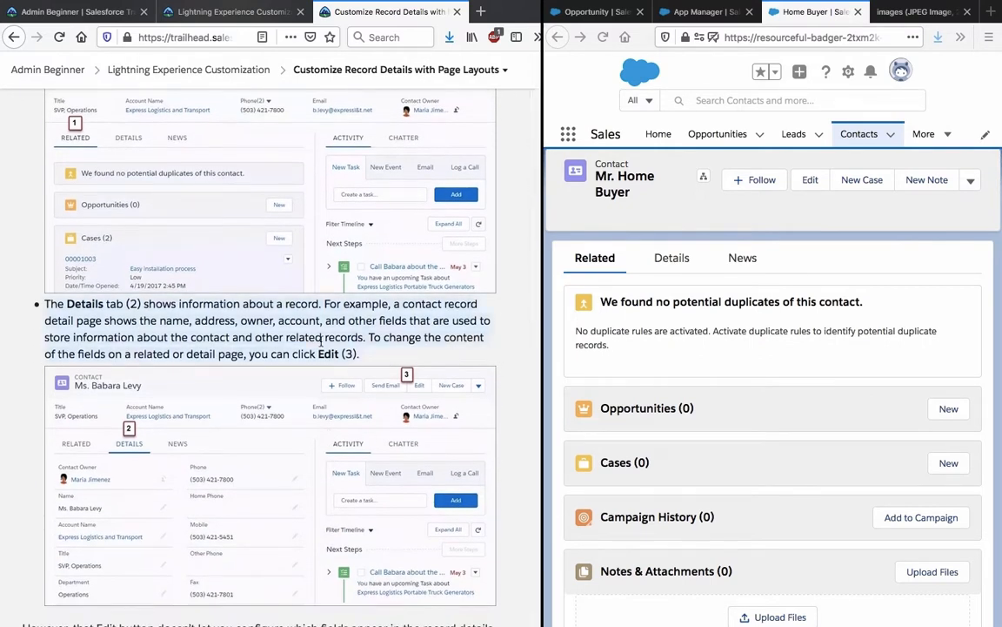
click(671, 257)
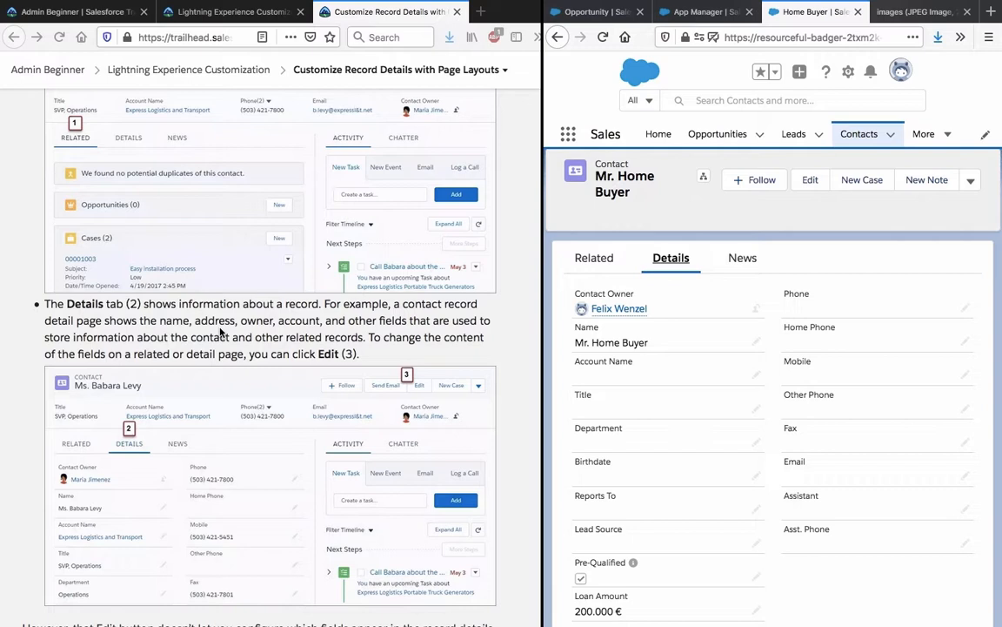
scroll(220, 331, down, 1)
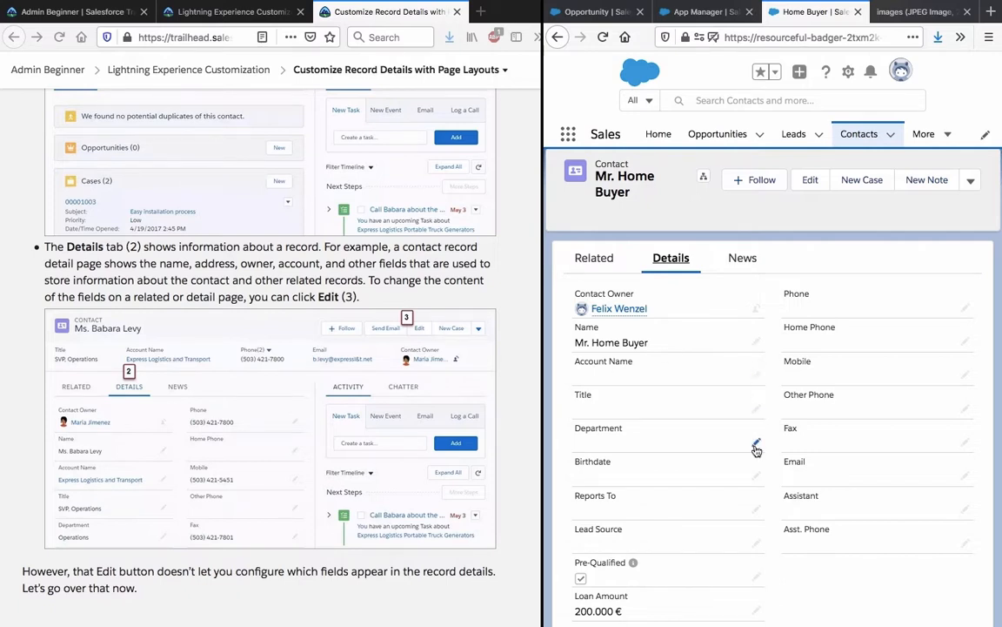
scroll(437, 299, down, 3)
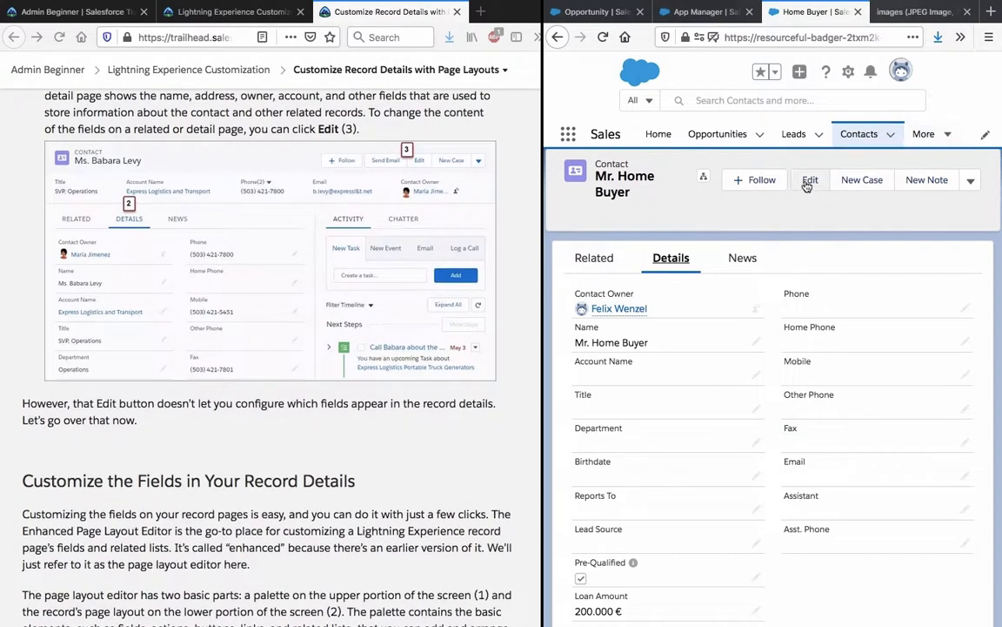
click(809, 183)
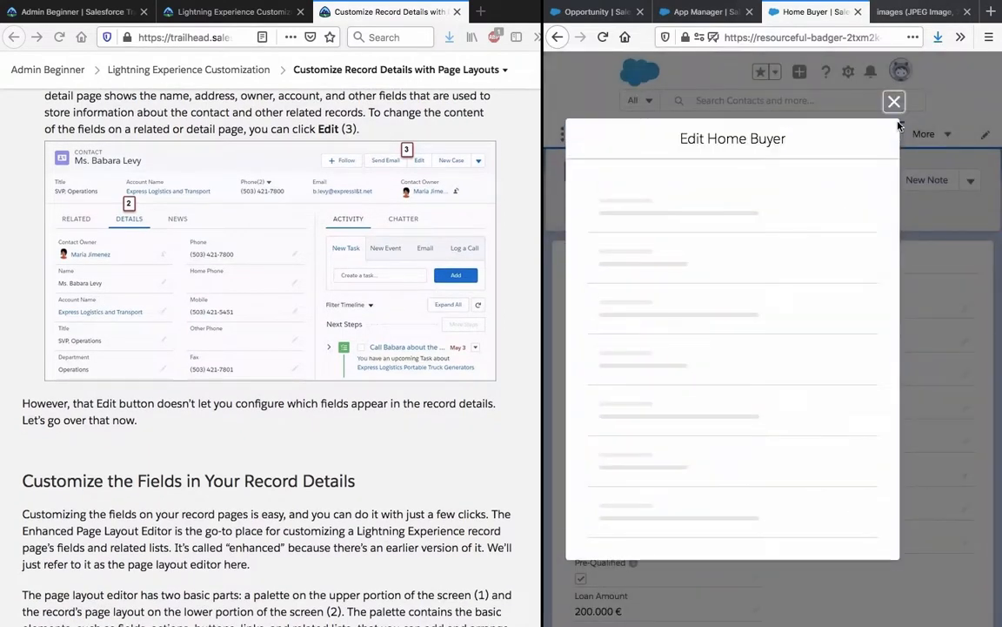
Close the Home Buyer edit form and read the unit's explanation of the page layout editor's palette and layout area
click(897, 70)
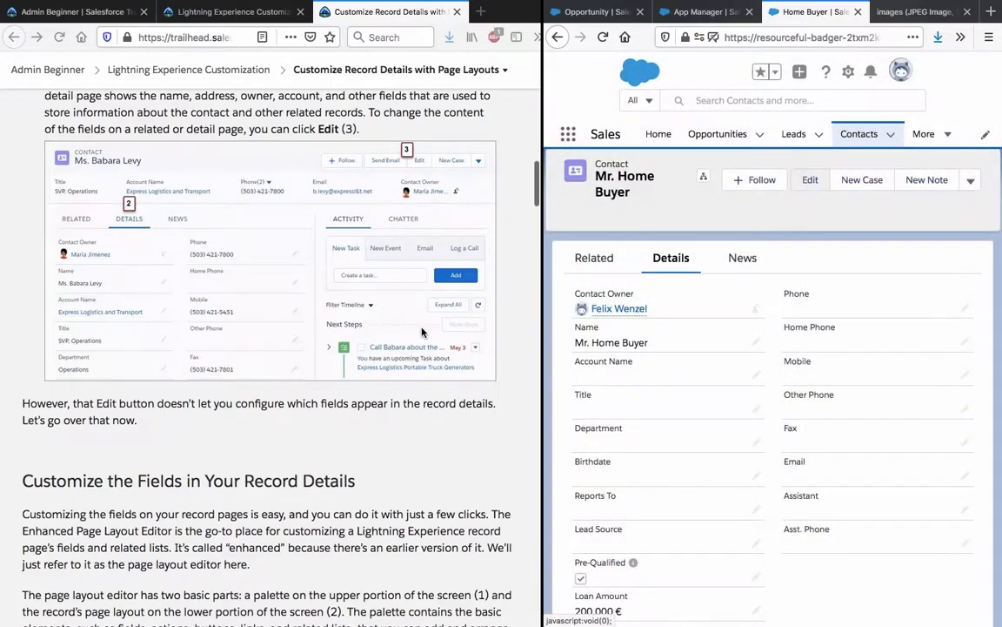
scroll(422, 331, down, 4)
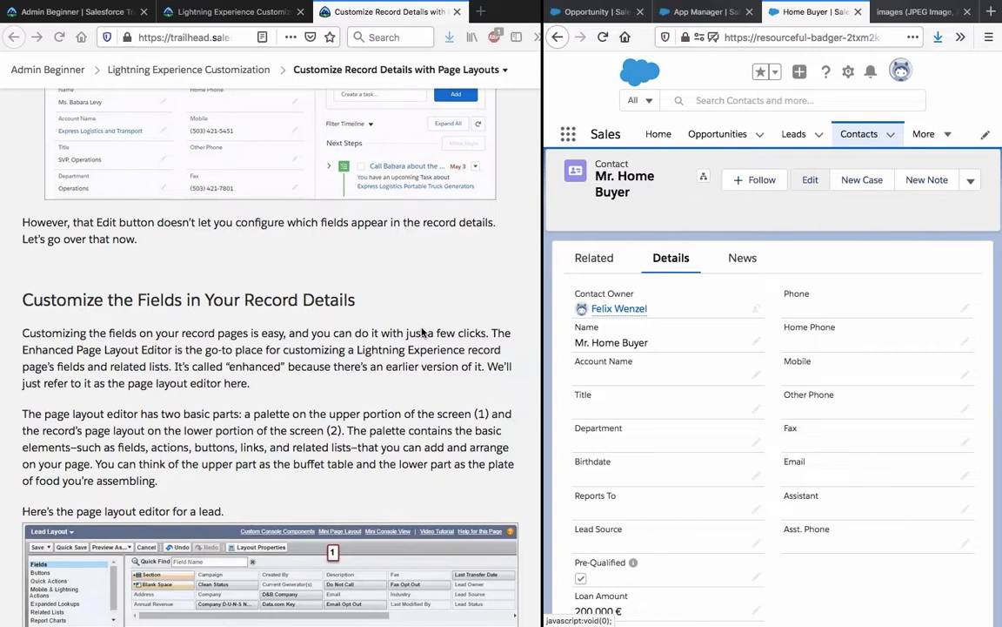
scroll(422, 332, down, 4)
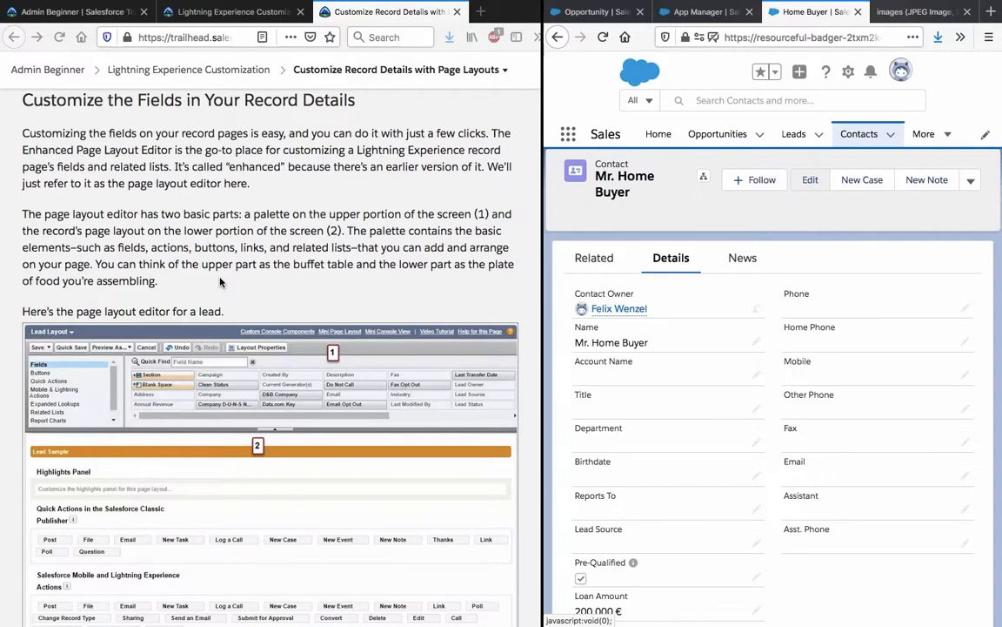
scroll(220, 281, down, 6)
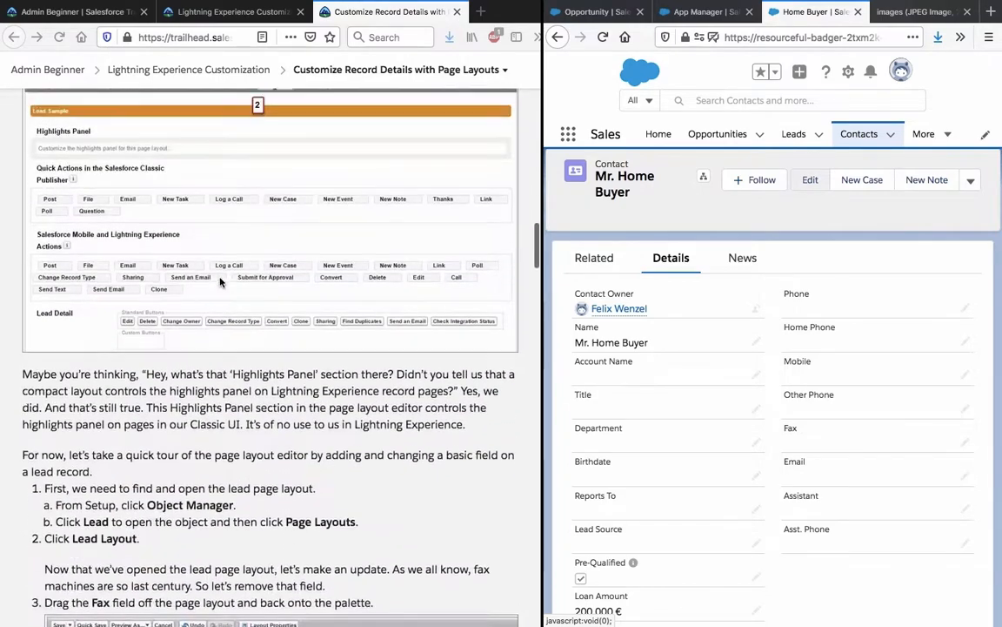
scroll(220, 281, down, 2)
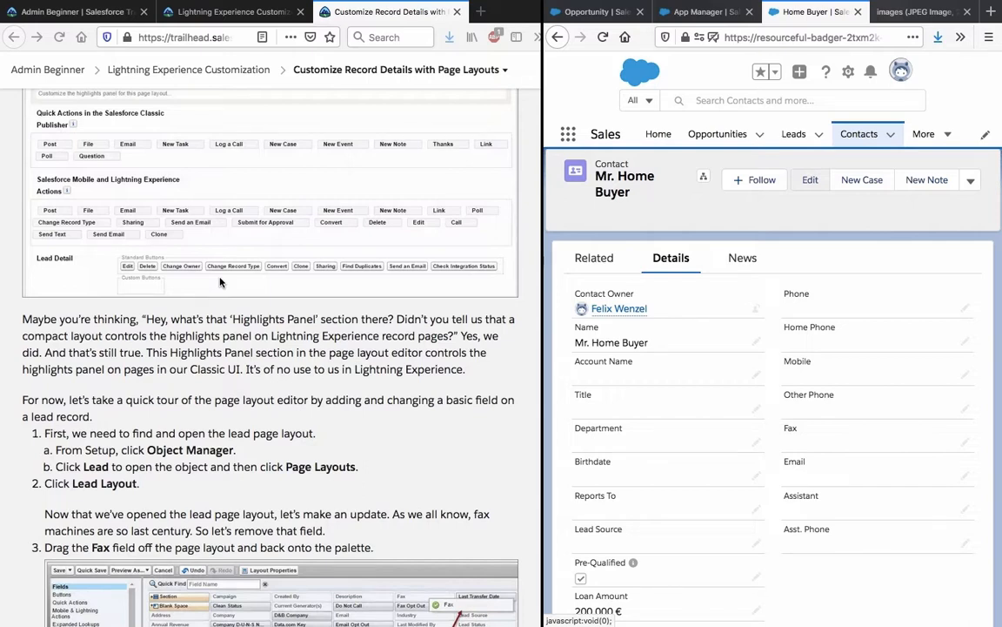
Read the unit's note on the Highlights Panel and its instructions for opening the lead page layout, rechecking the editor overview
click(210, 331)
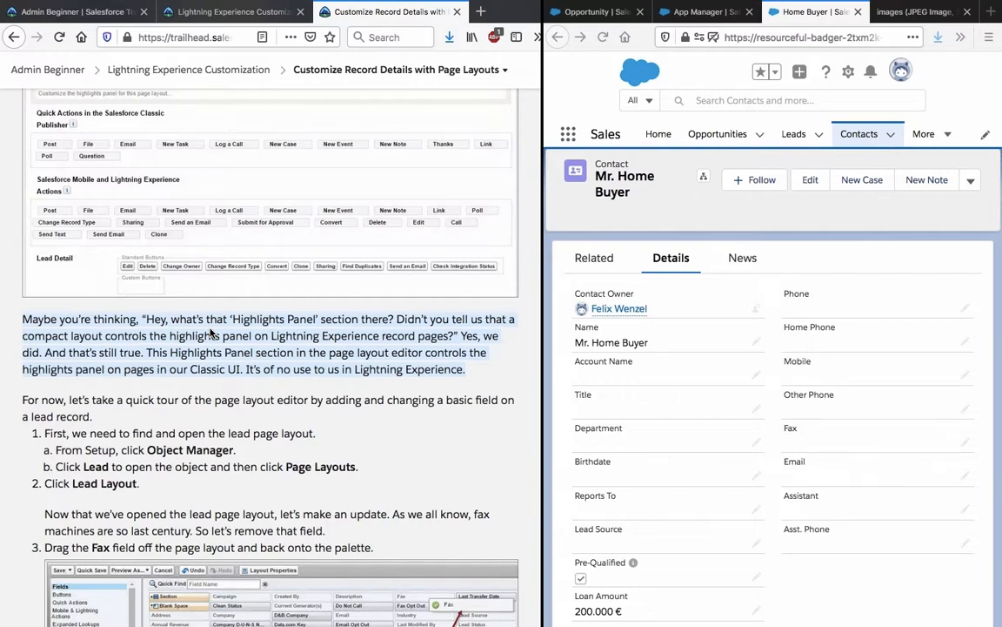
scroll(210, 332, down, 3)
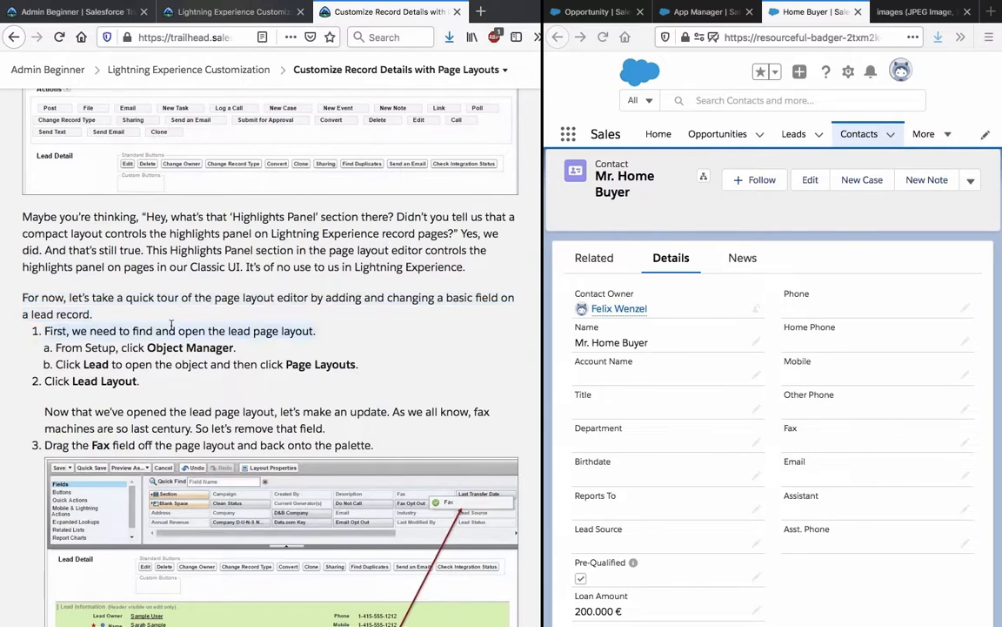
scroll(170, 324, down, 1)
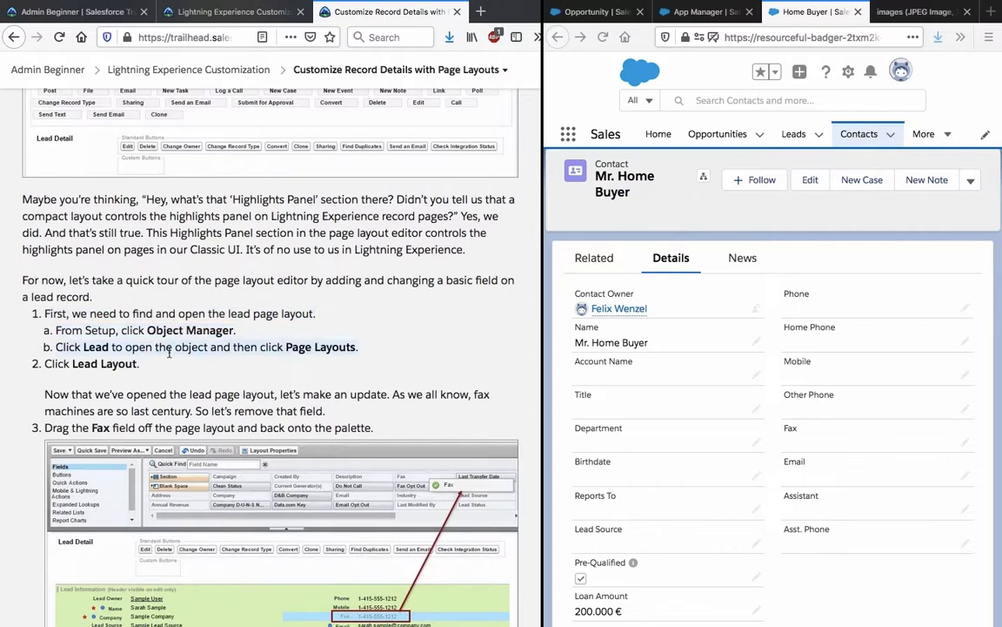
scroll(169, 352, down, 2)
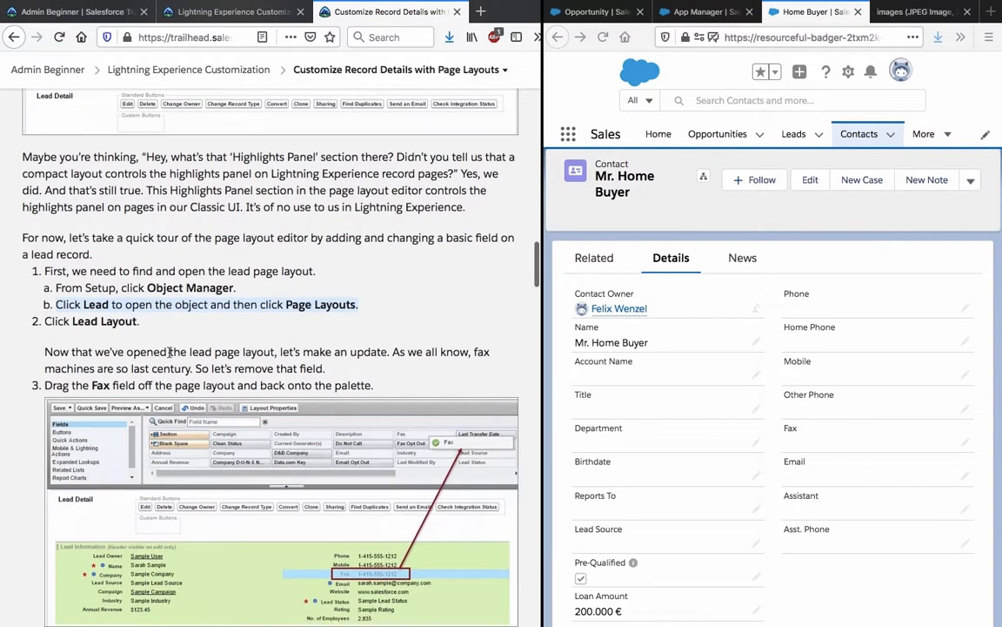
click(680, 214)
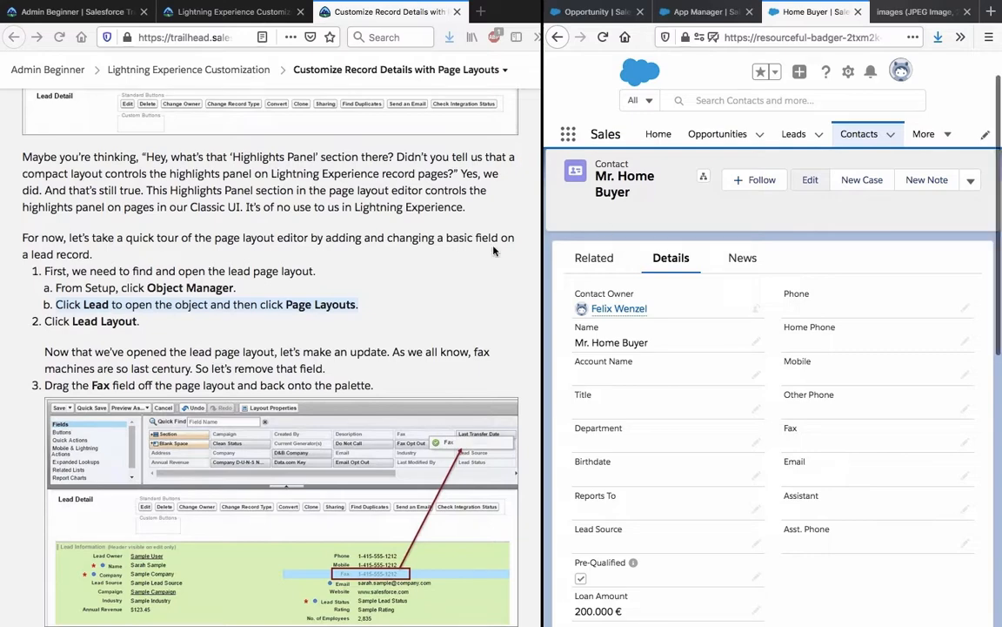
scroll(443, 220, up, 5)
scroll(494, 251, up, 3)
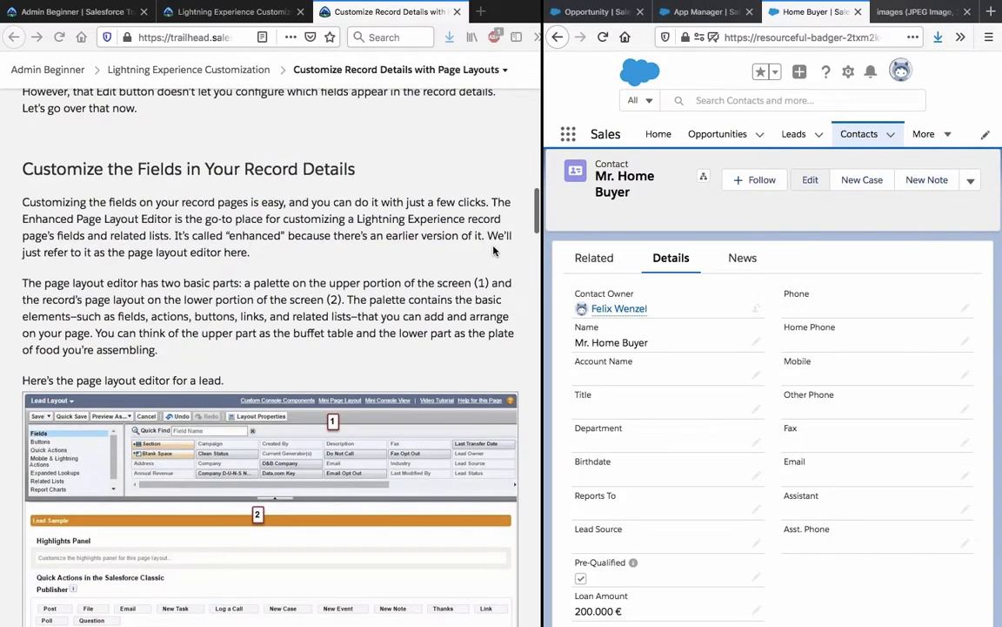
scroll(493, 250, down, 5)
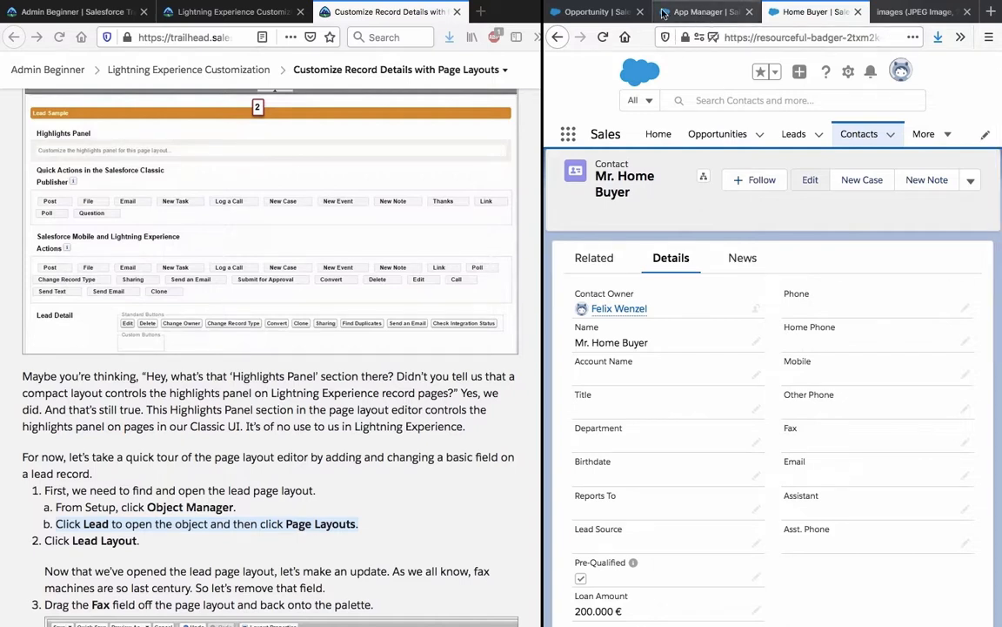
Switch to the Setup page, search its menu for "page" and recheck how the unit says to reach the lead page layout
click(663, 12)
click(641, 177)
text(P)
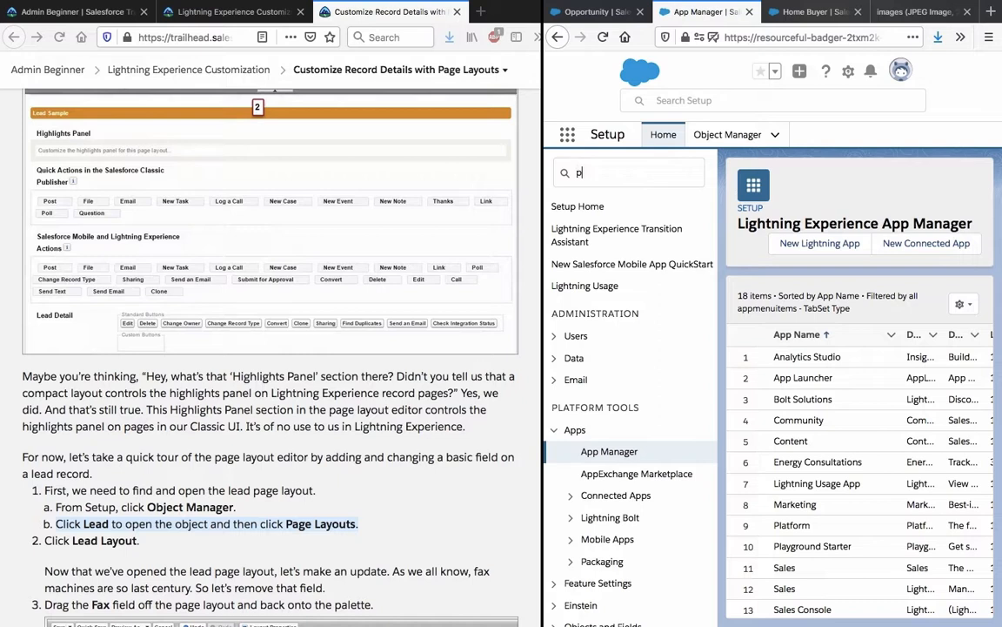
text(age)
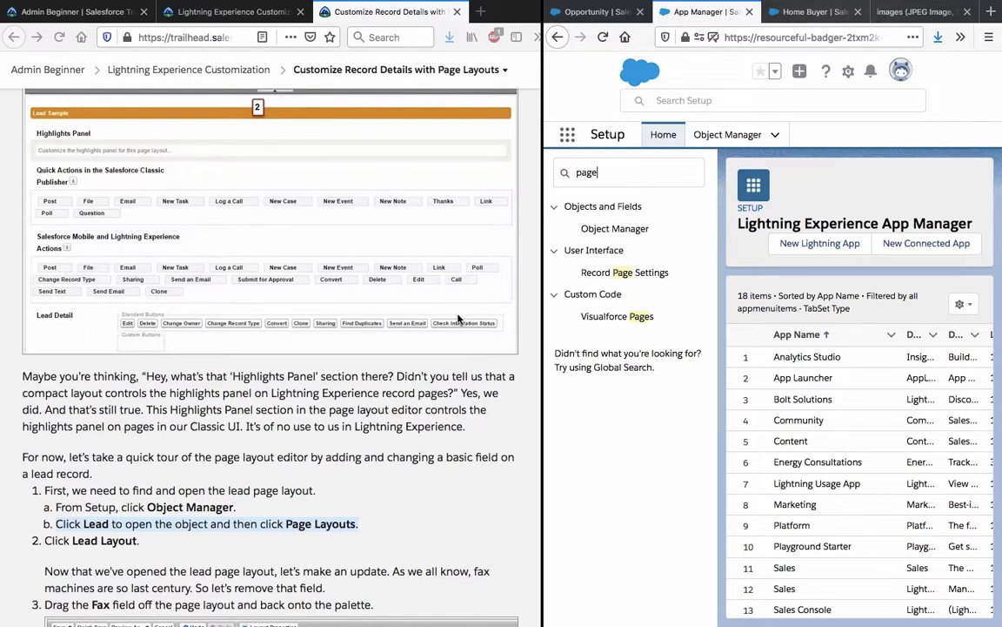
scroll(459, 319, up, 5)
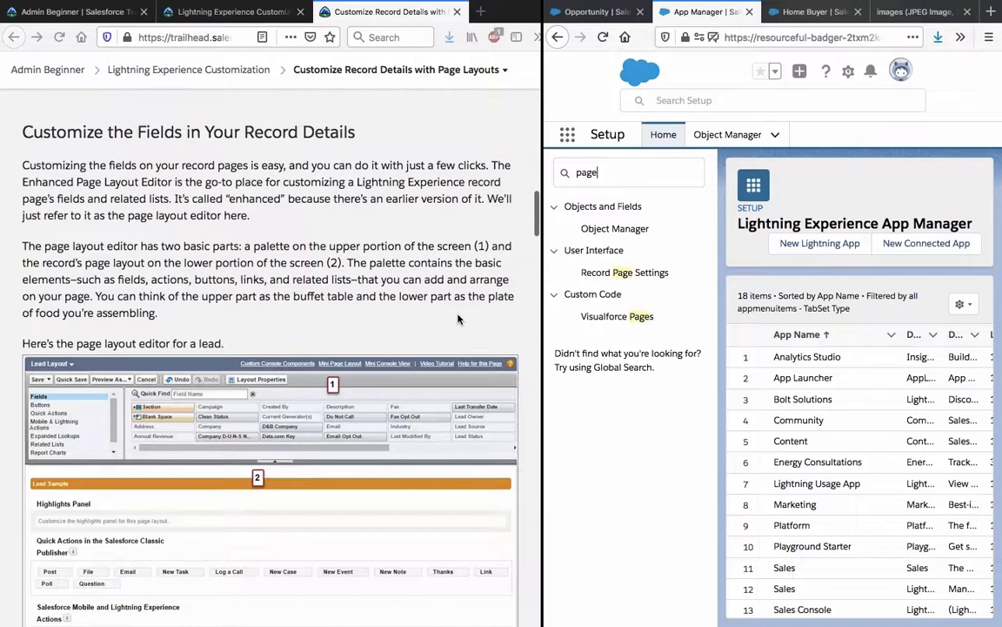
scroll(459, 320, up, 5)
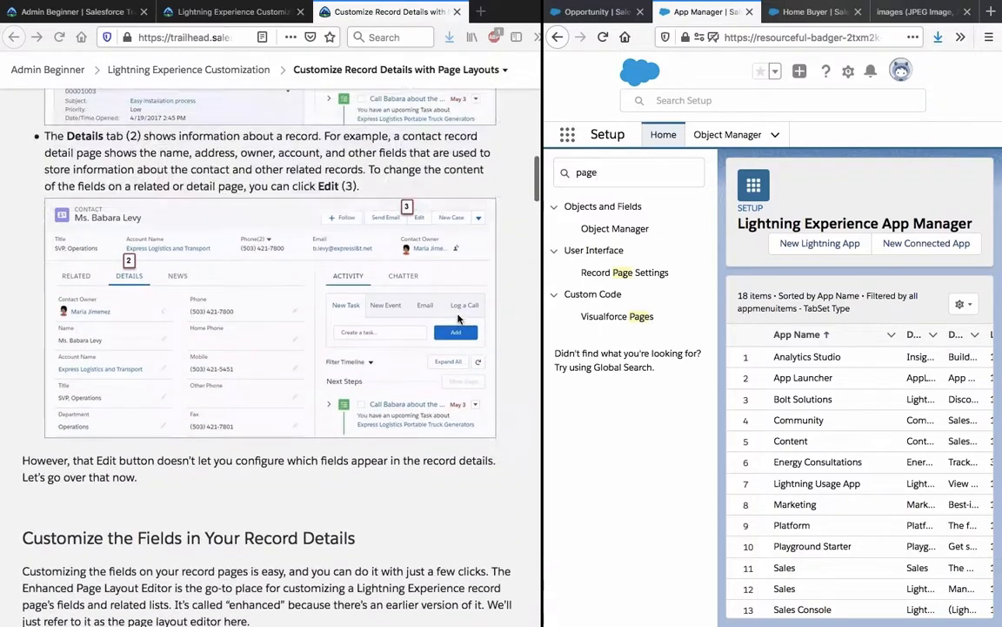
scroll(458, 319, down, 10)
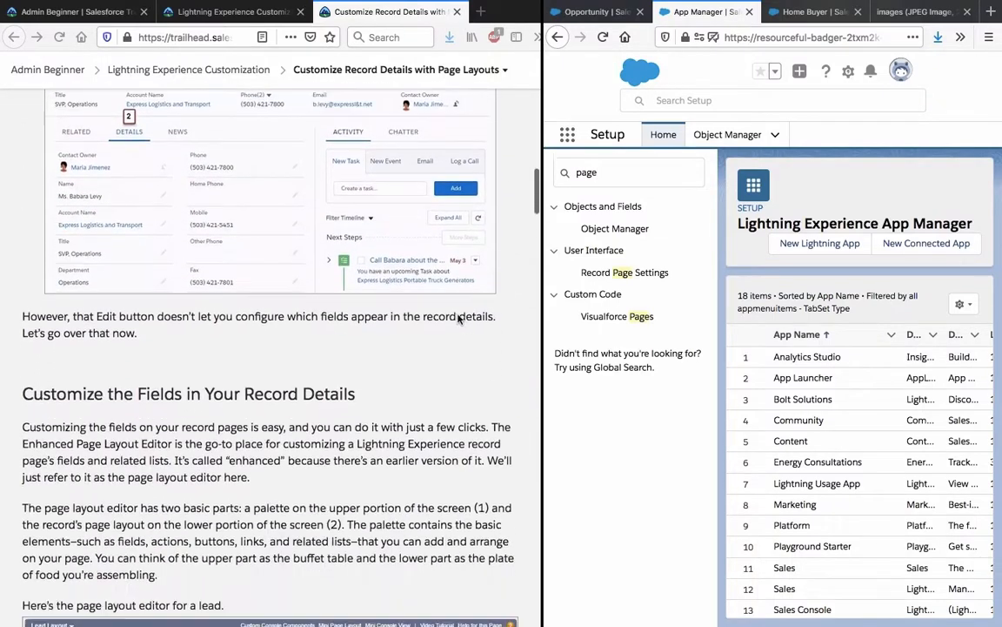
scroll(458, 318, down, 9)
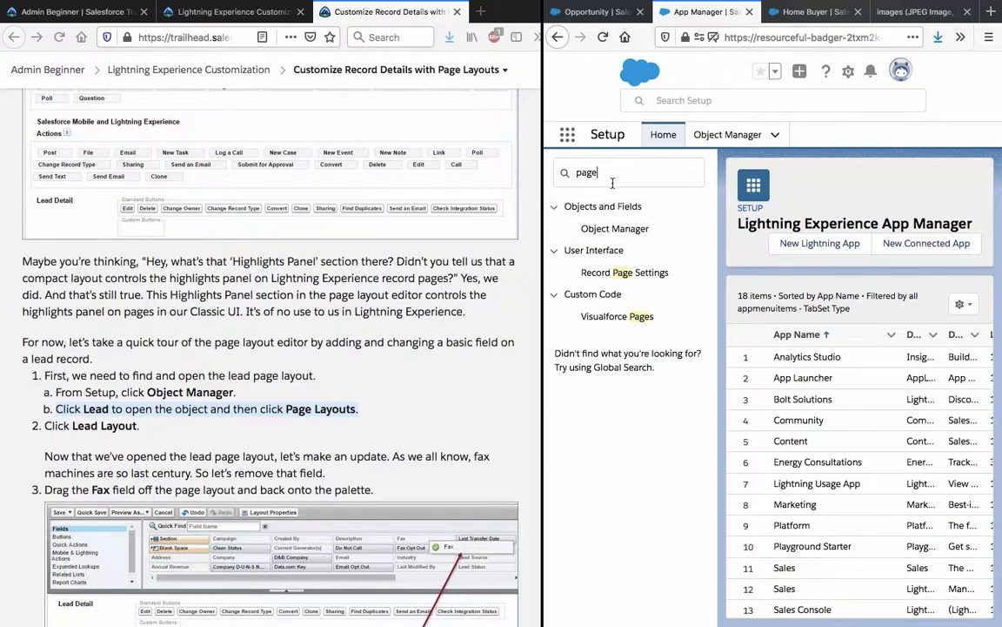
Open the Lead object's page layouts in Object Manager and open Lead Layout in the page layout editor
click(701, 136)
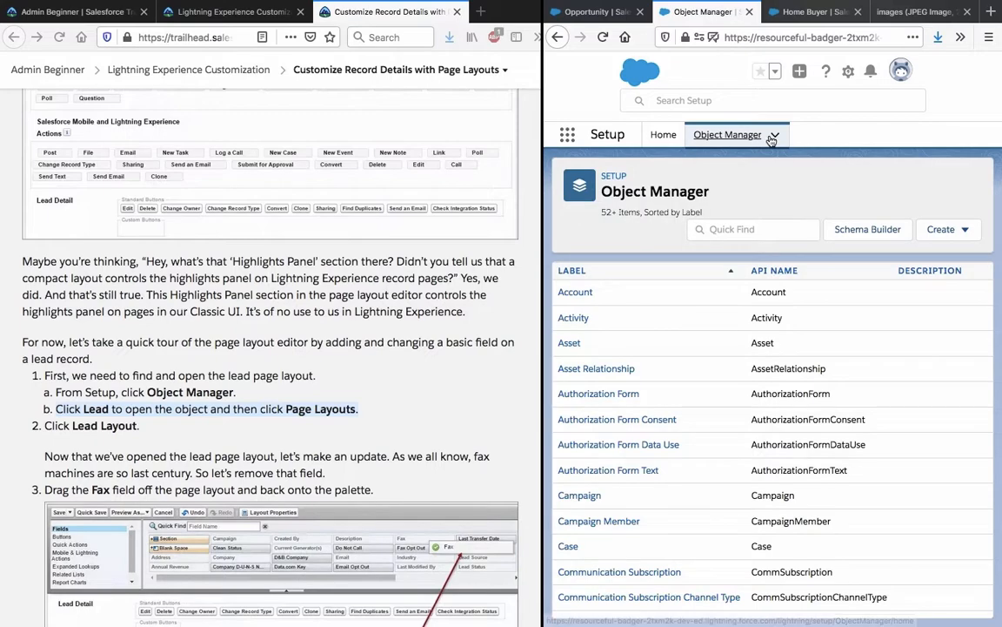
scroll(763, 360, down, 3)
scroll(764, 359, down, 10)
scroll(763, 360, up, 5)
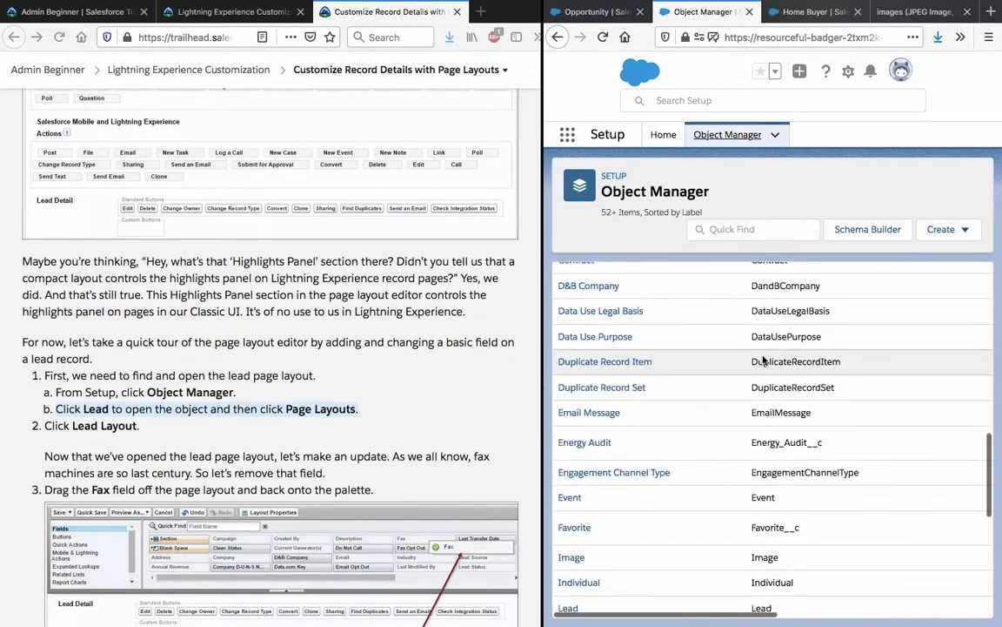
scroll(615, 503, down, 2)
click(565, 564)
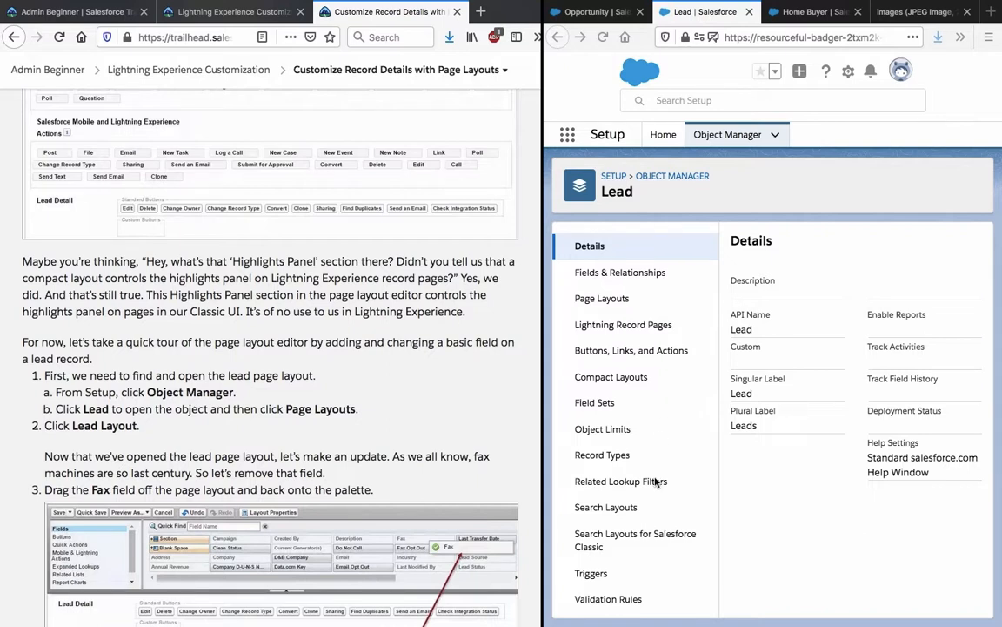
click(617, 300)
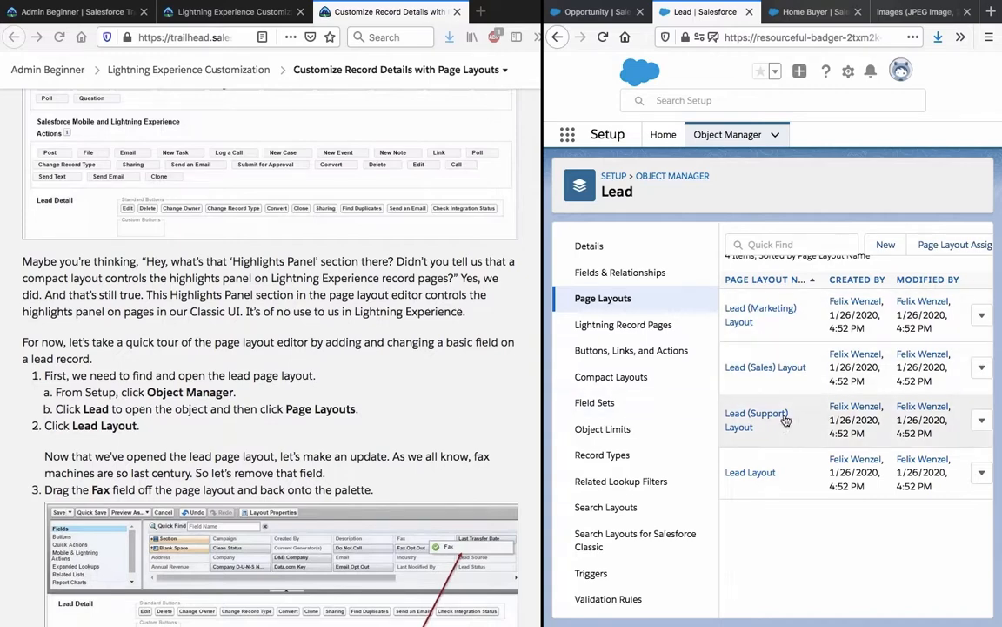
click(754, 474)
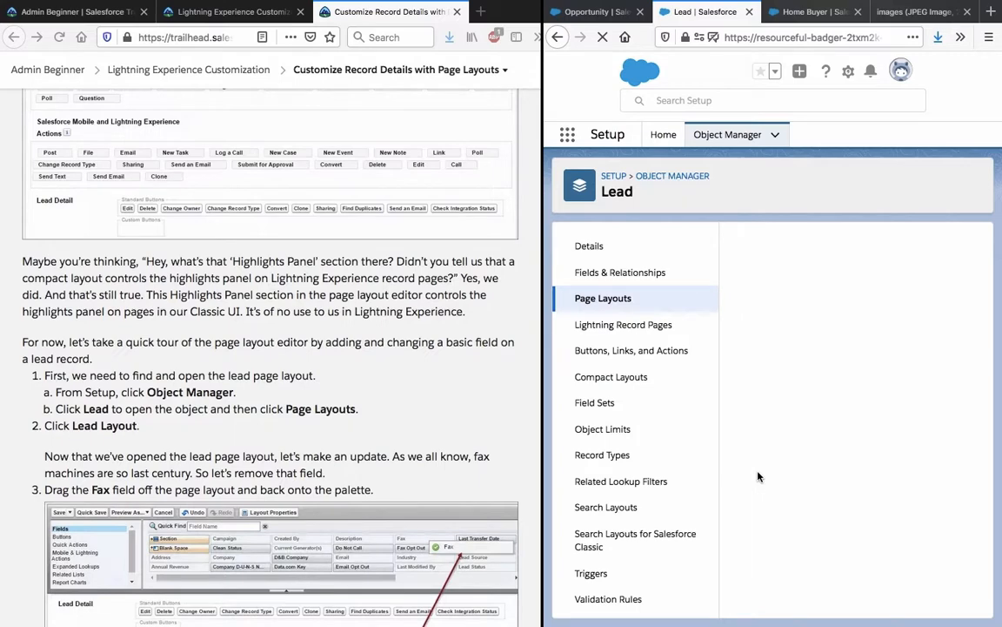
Highlight the unit's instruction for removing the Fax field and widen the Salesforce window in the split view
scroll(379, 460, down, 3)
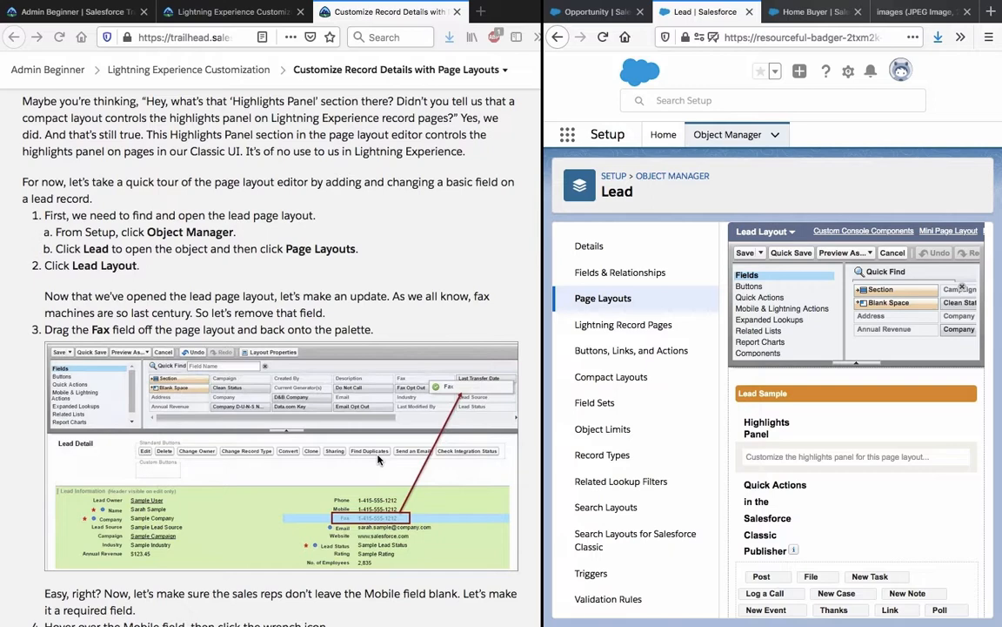
scroll(787, 450, down, 3)
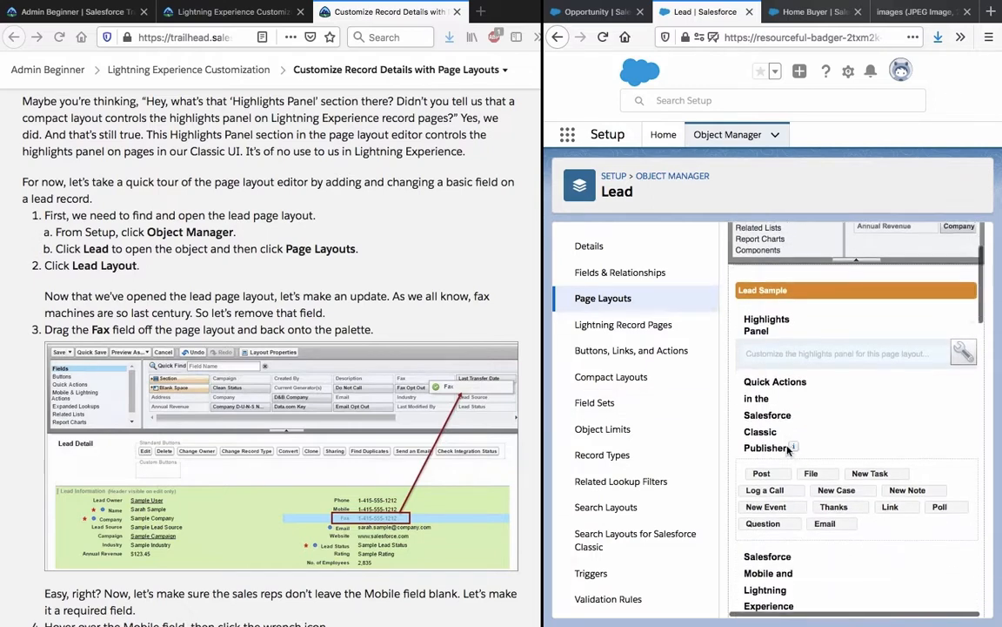
scroll(869, 477, down, 8)
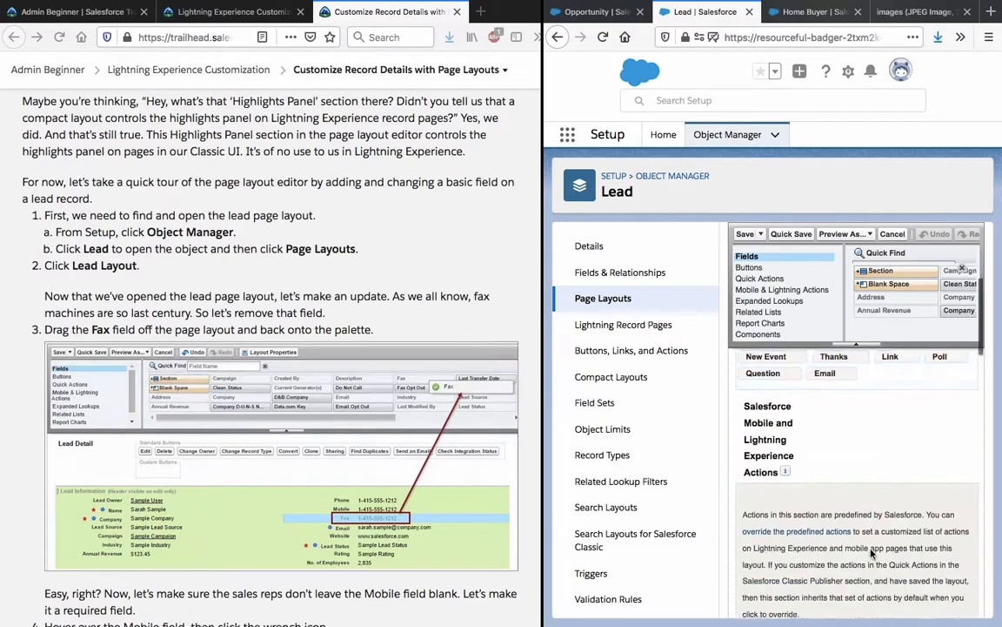
scroll(871, 553, up, 5)
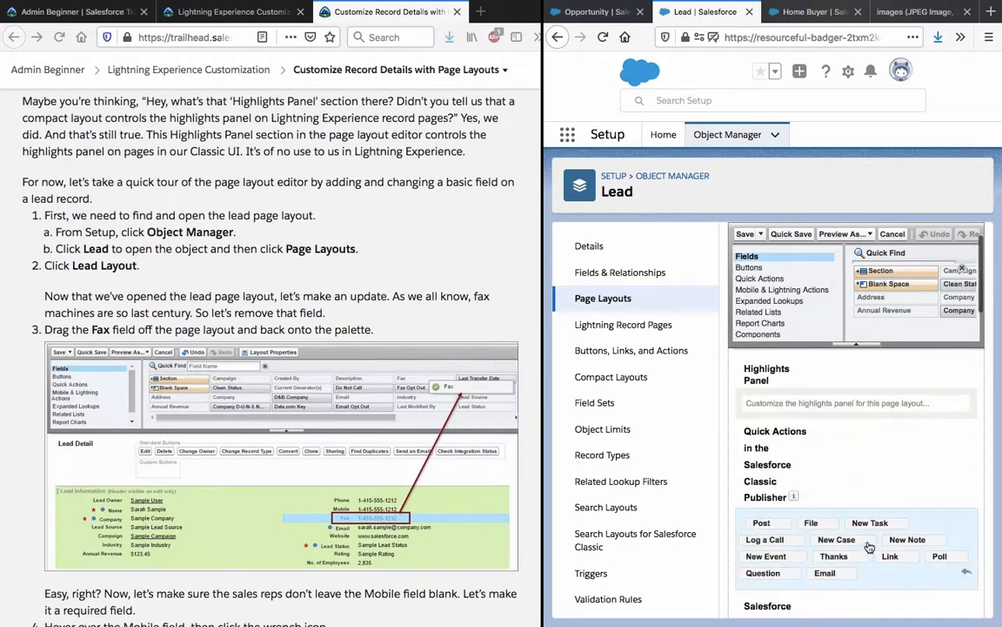
scroll(868, 549, down, 1)
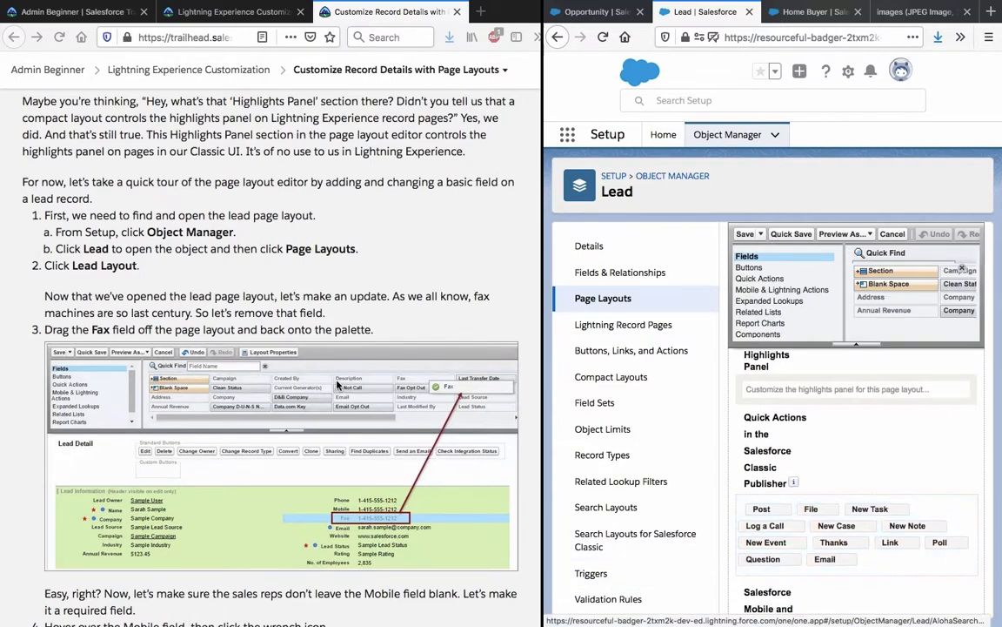
triple_click(285, 328)
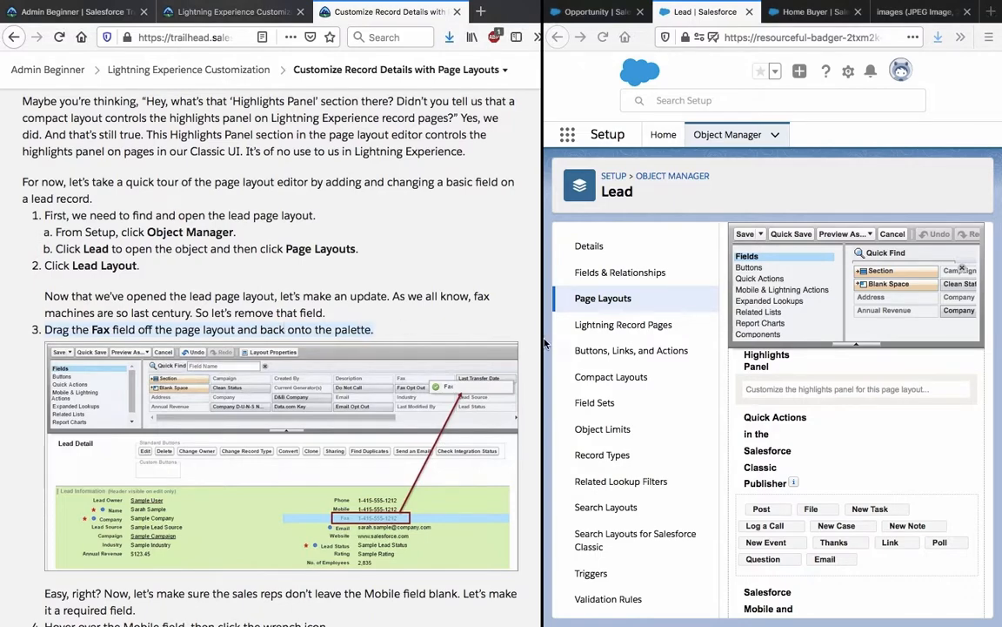
drag(542, 339, 295, 327)
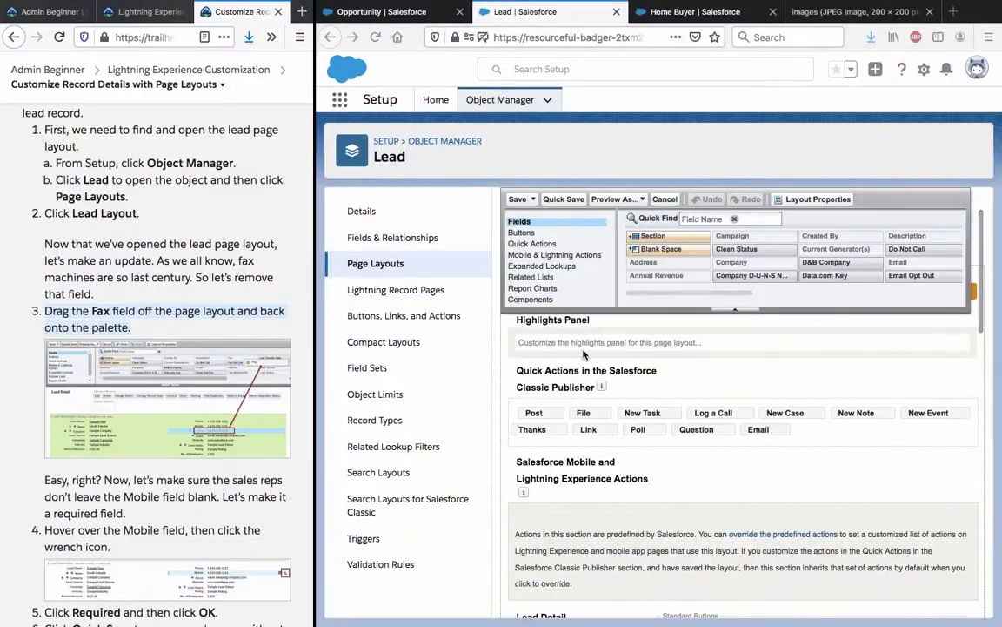
Remove the Fax field from the Lead Information section of the layout by moving it back onto the palette
scroll(639, 410, down, 2)
scroll(639, 412, up, 2)
scroll(640, 410, up, 1)
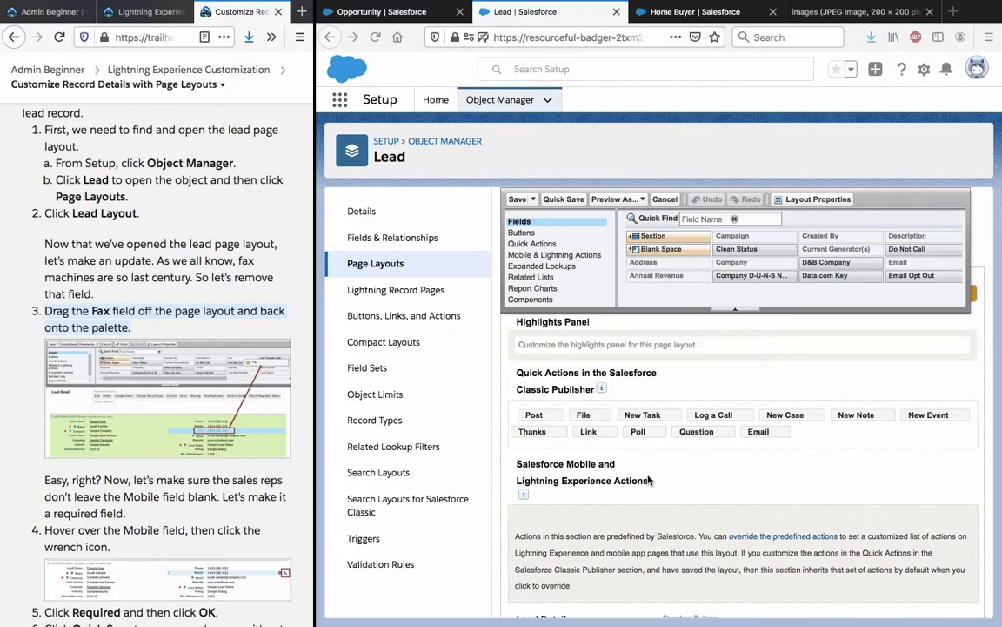
scroll(649, 479, down, 5)
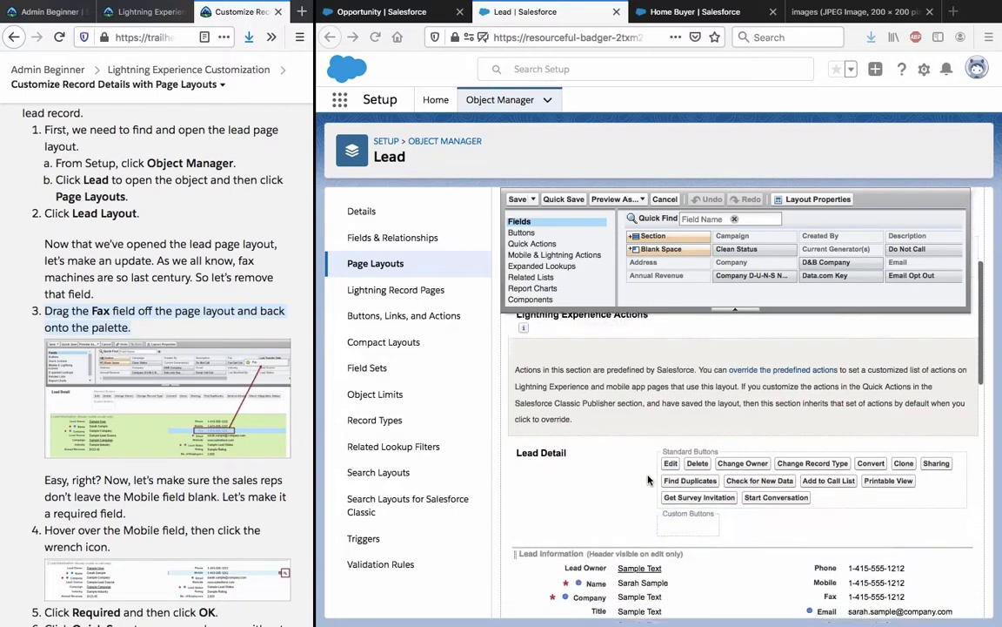
scroll(648, 480, down, 1)
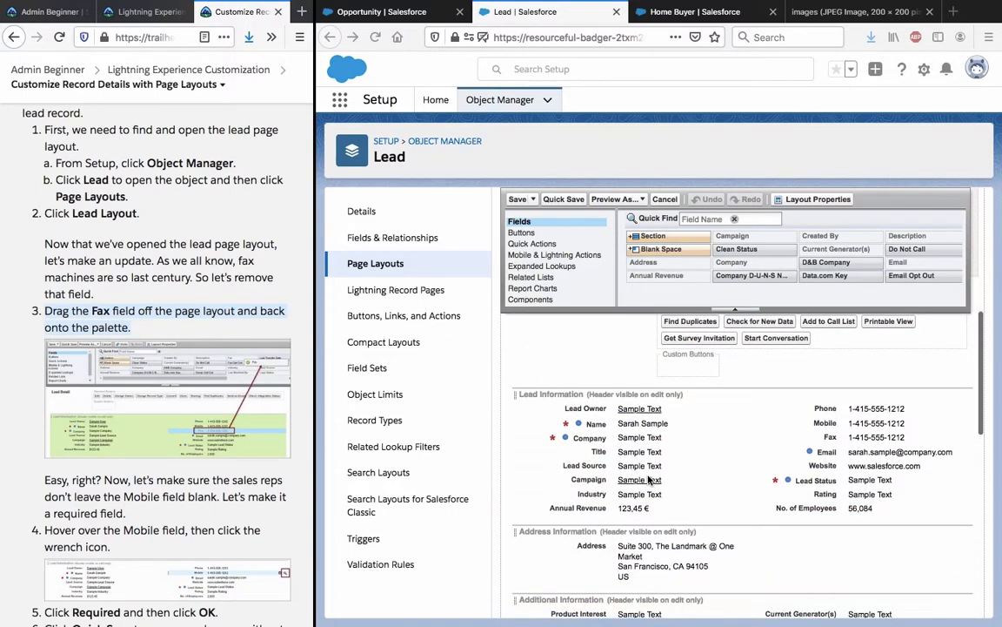
mouse_move(843, 429)
drag(843, 435, 792, 435)
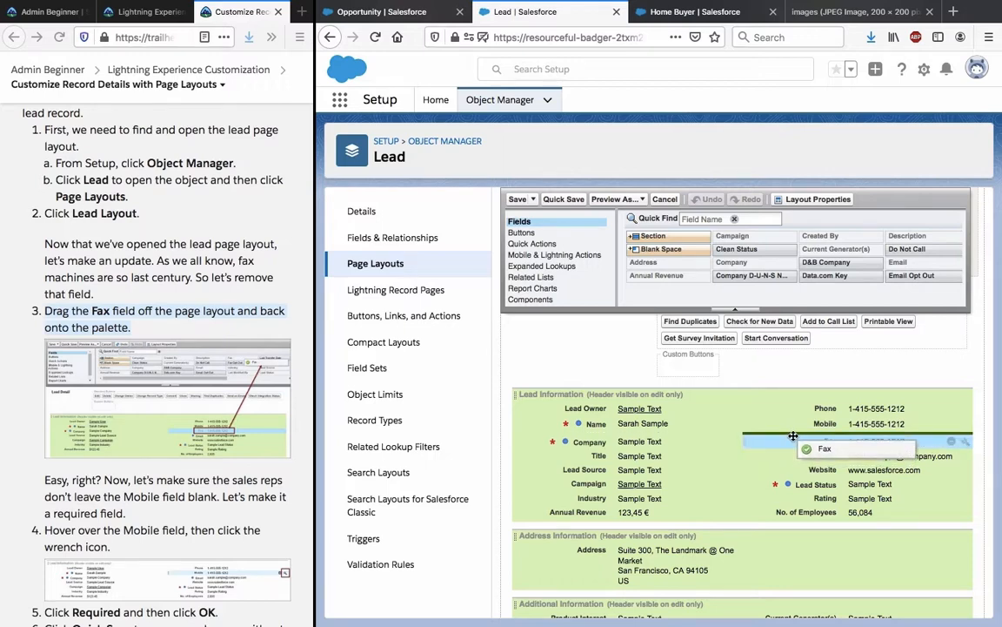
drag(793, 435, 932, 267)
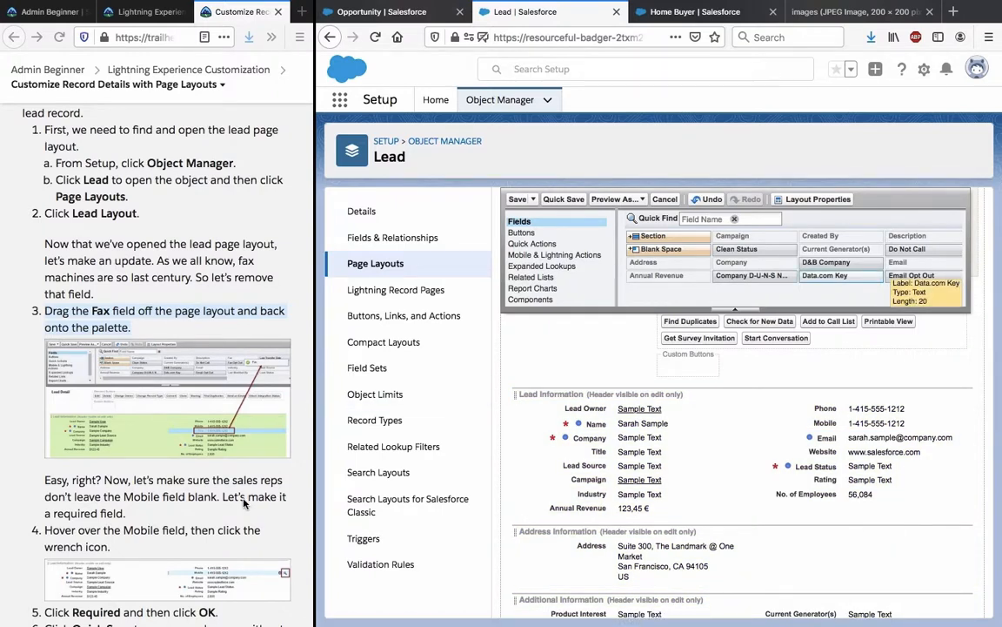
Make the Mobile field in the Lead Information section of the layout required, following the unit's instruction
scroll(244, 503, down, 1)
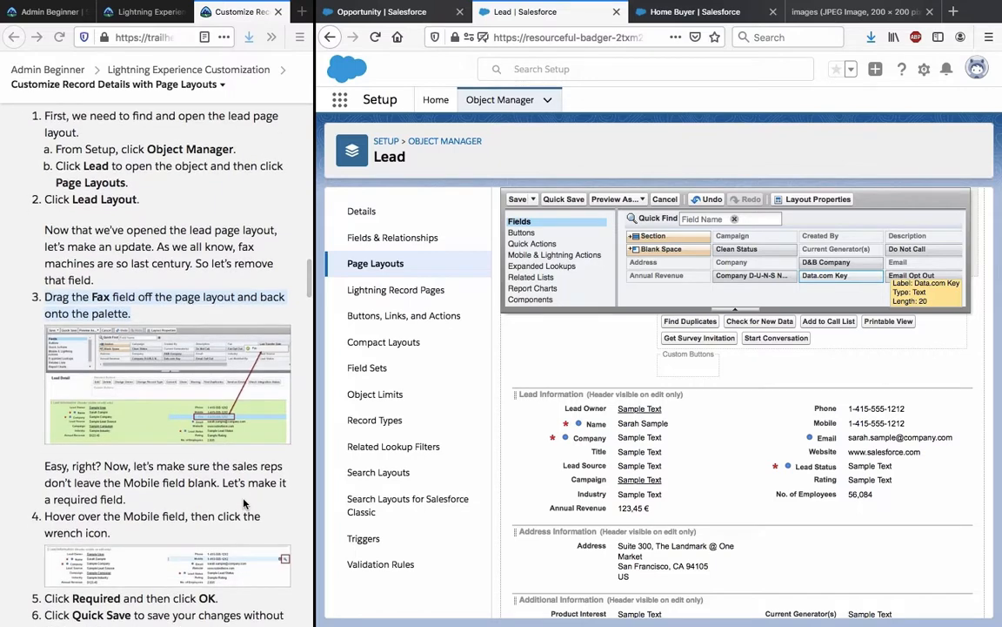
triple_click(219, 469)
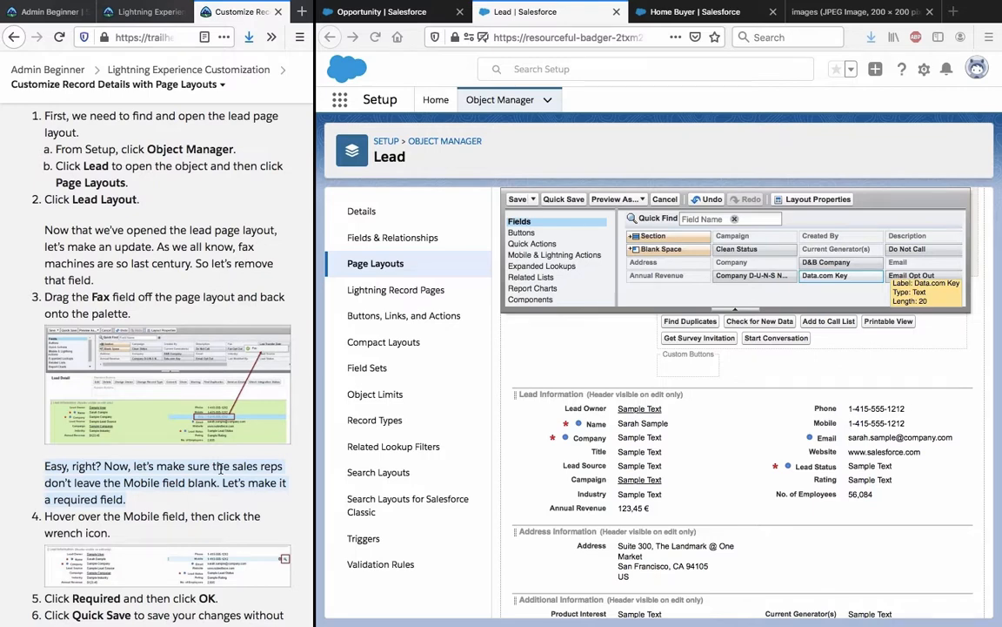
click(886, 422)
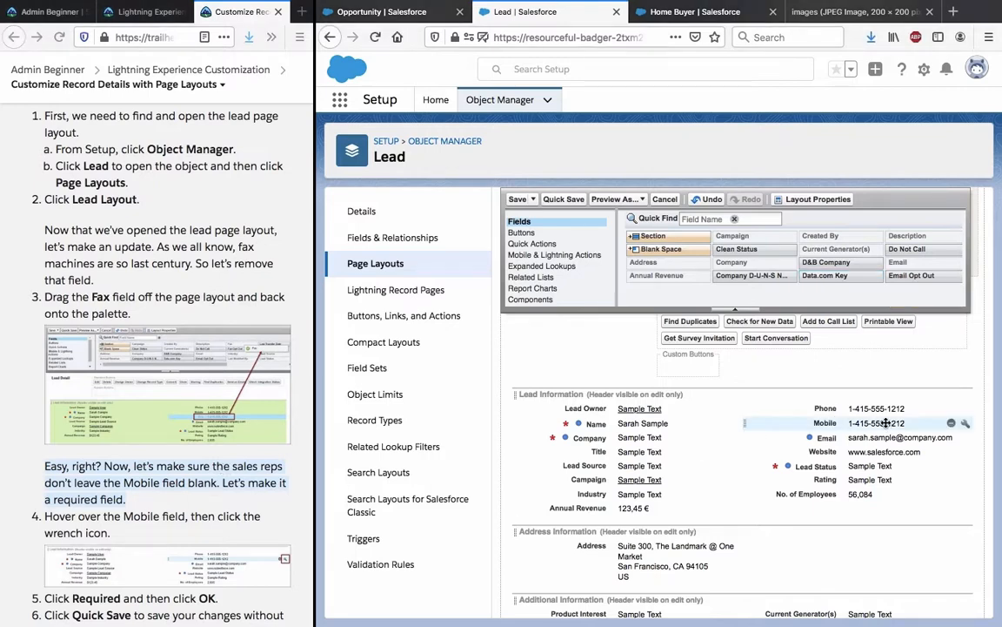
click(965, 423)
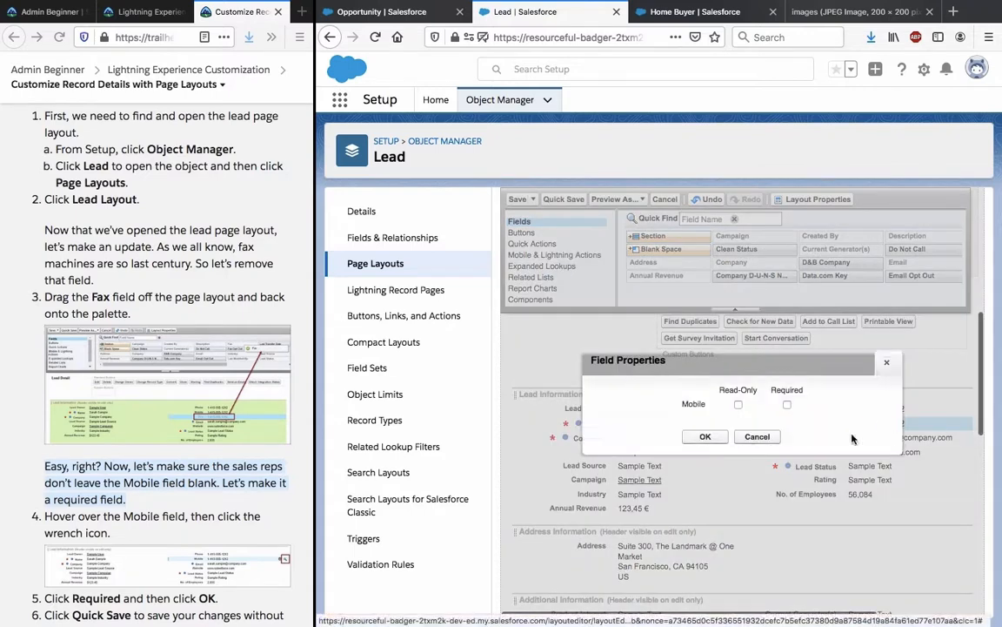
click(787, 405)
click(704, 436)
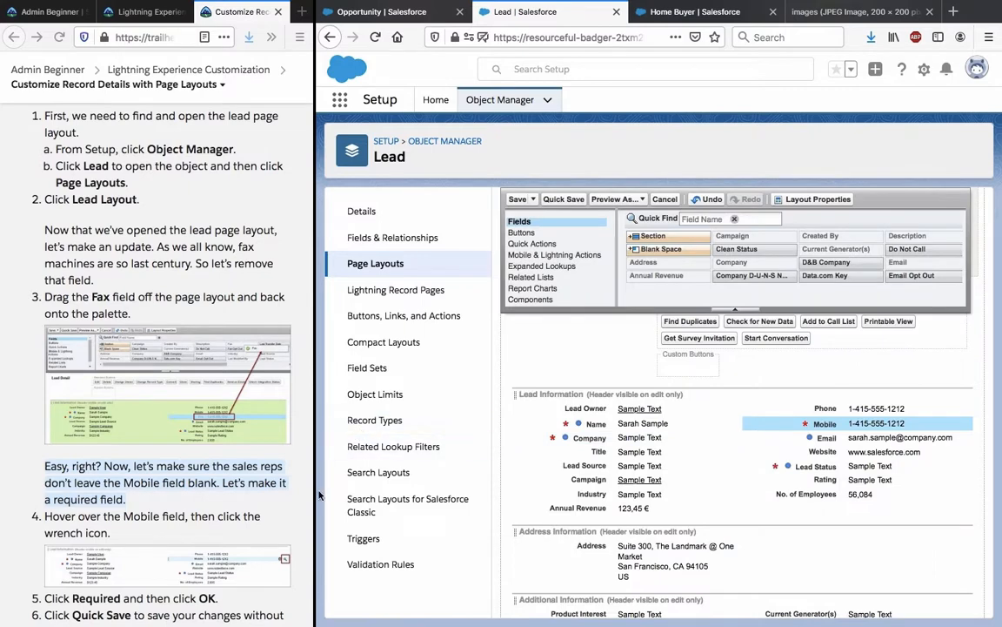
Check the unit's saving instruction and quick-save the Lead Layout without closing the page layout editor
scroll(159, 515, down, 2)
scroll(159, 514, down, 5)
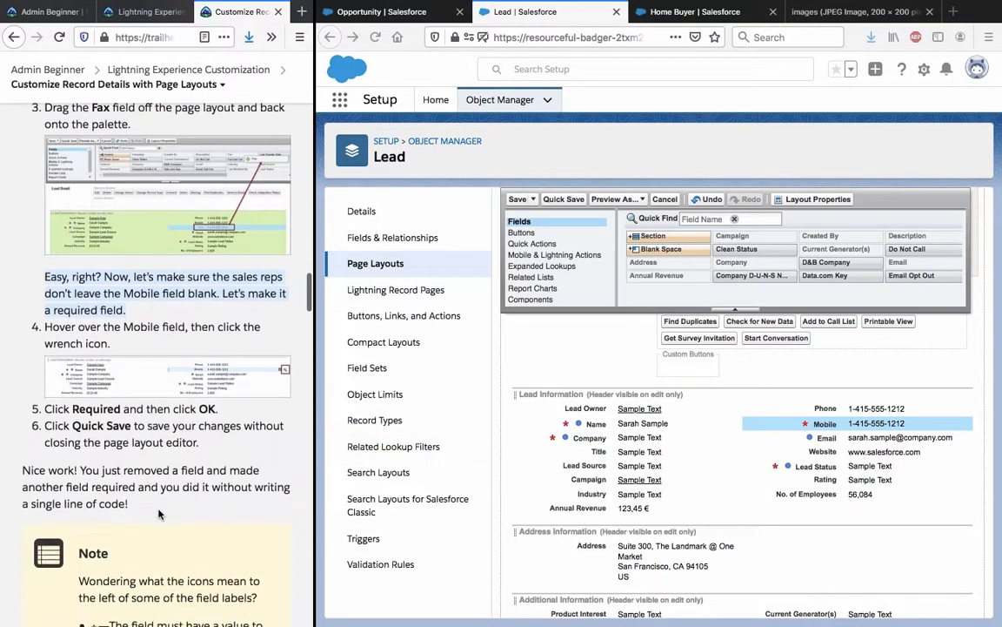
click(591, 356)
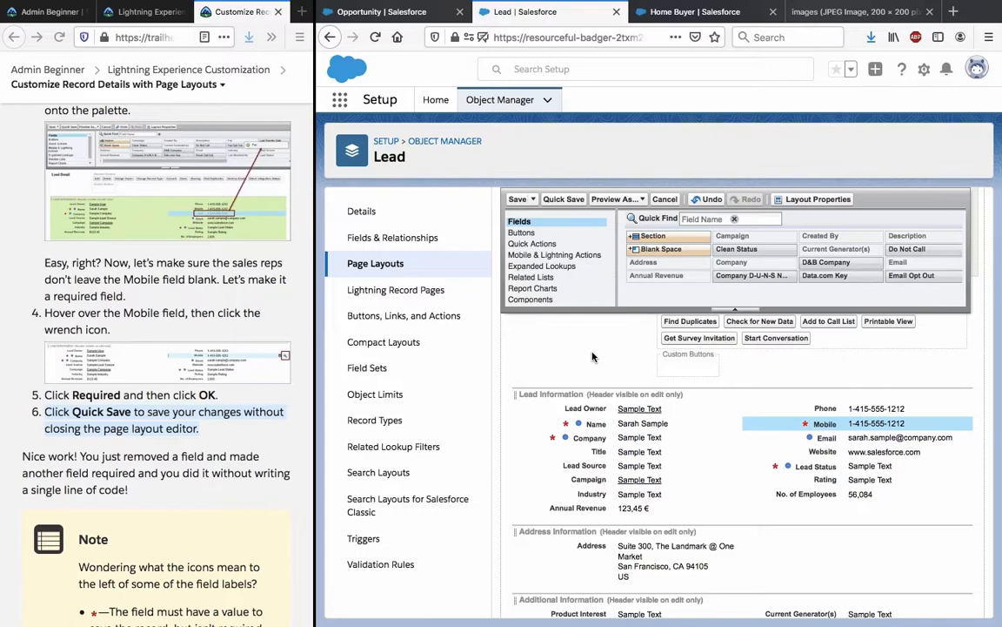
scroll(592, 356, down, 10)
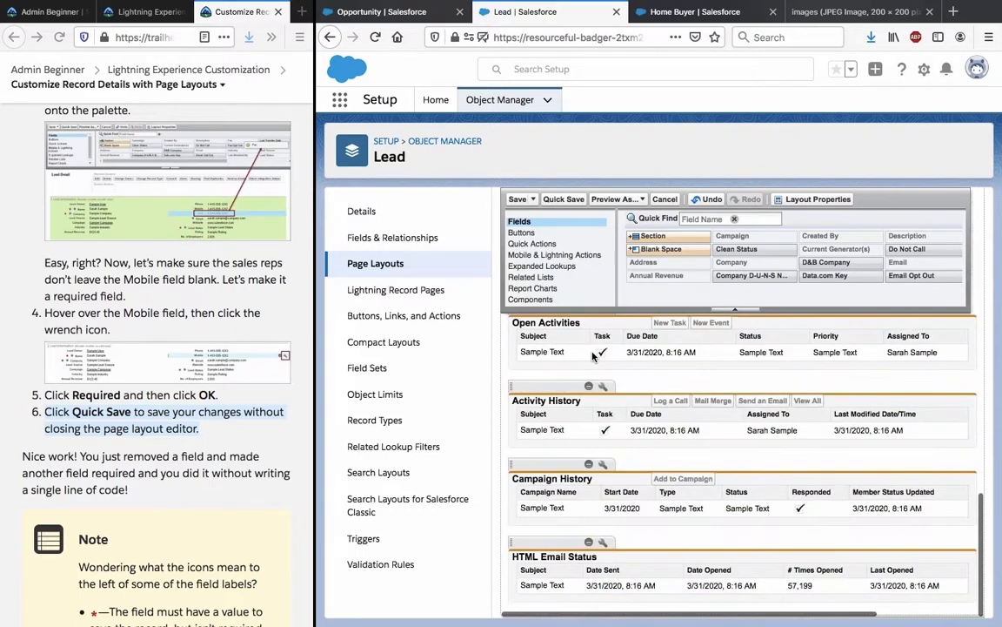
scroll(592, 356, up, 10)
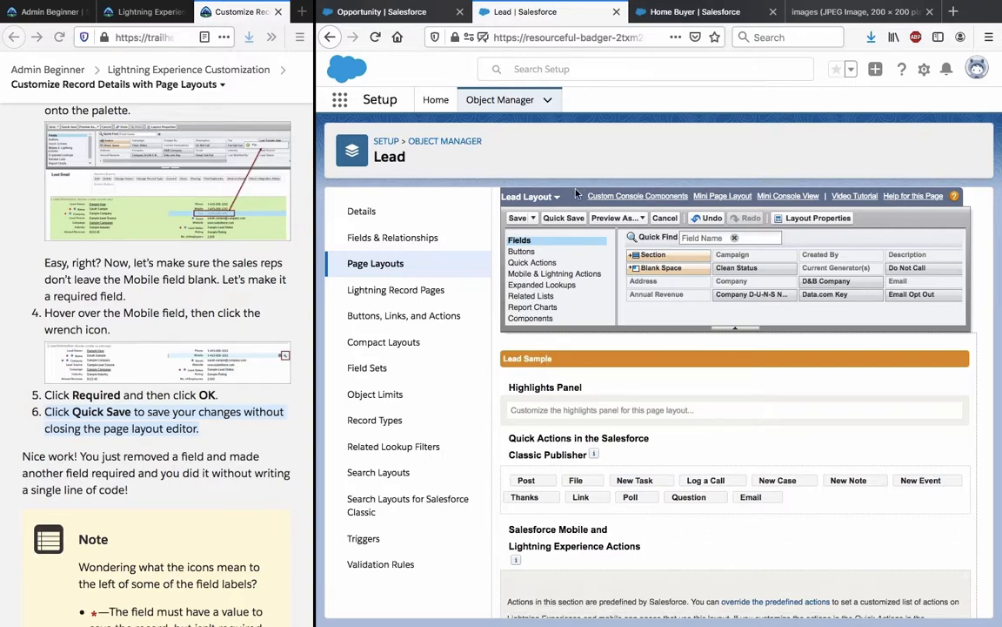
click(564, 219)
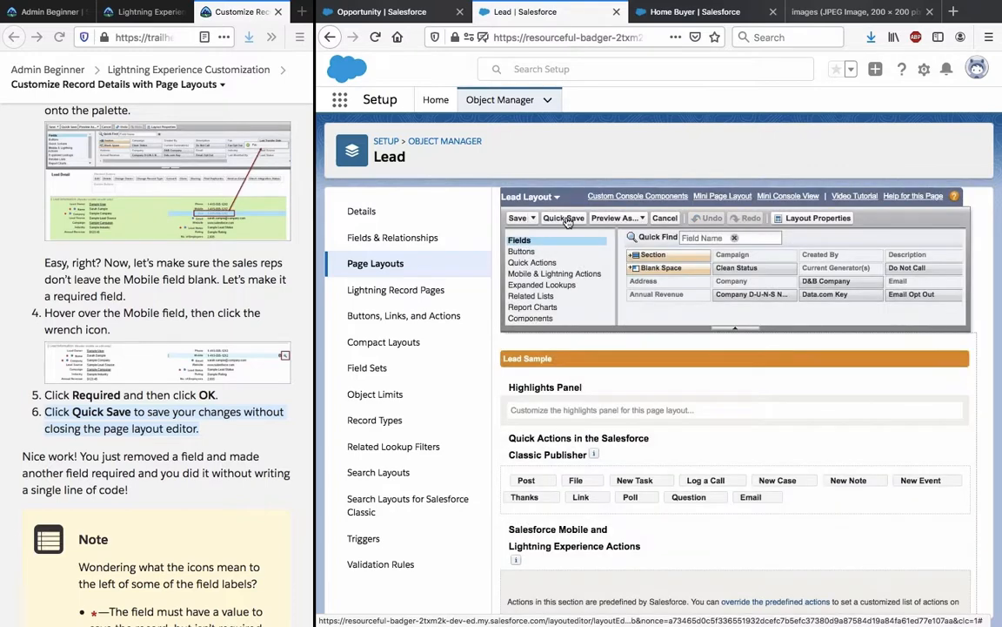
Read the unit's note on the field label icons and its paragraph on assigning page layouts to user profiles
click(108, 475)
triple_click(108, 475)
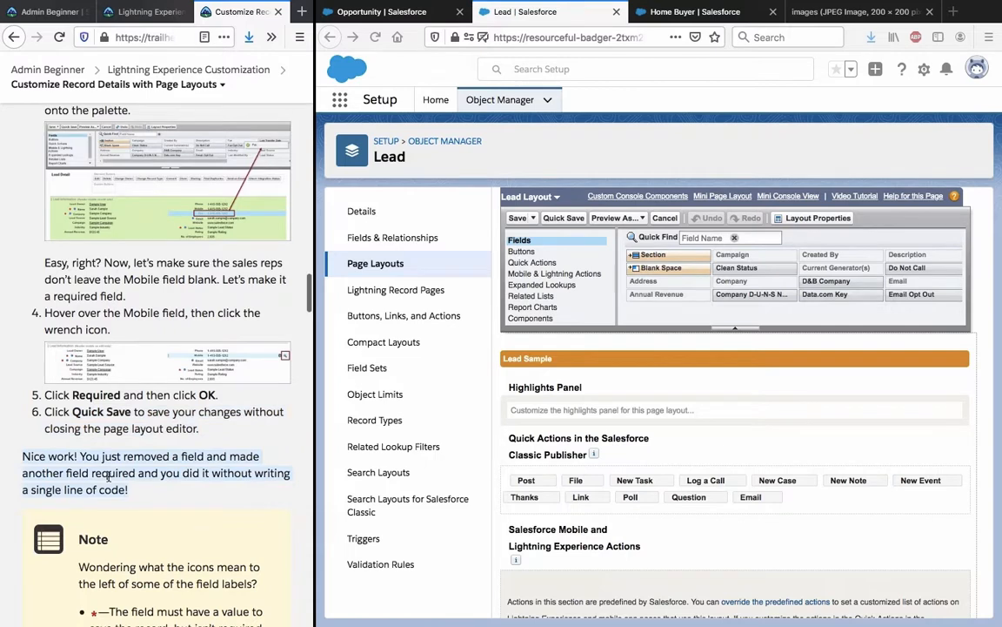
scroll(108, 475, down, 4)
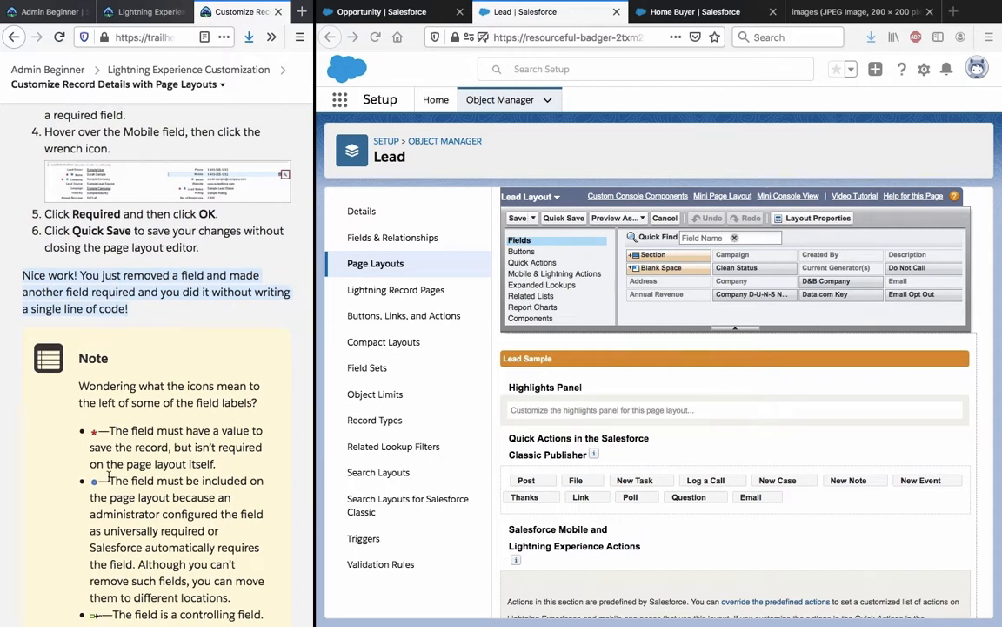
scroll(108, 475, down, 4)
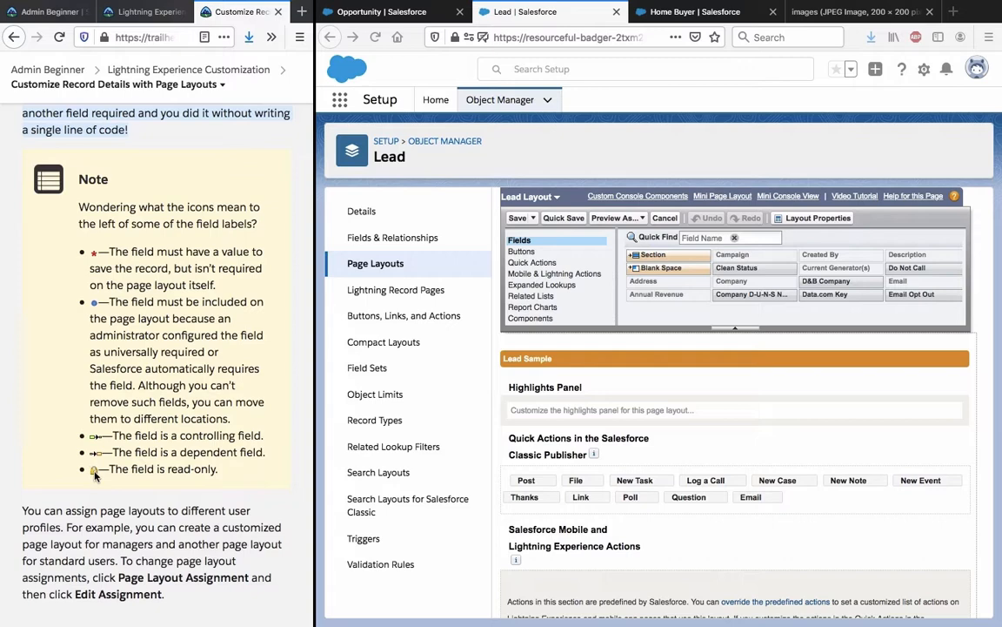
scroll(95, 474, down, 5)
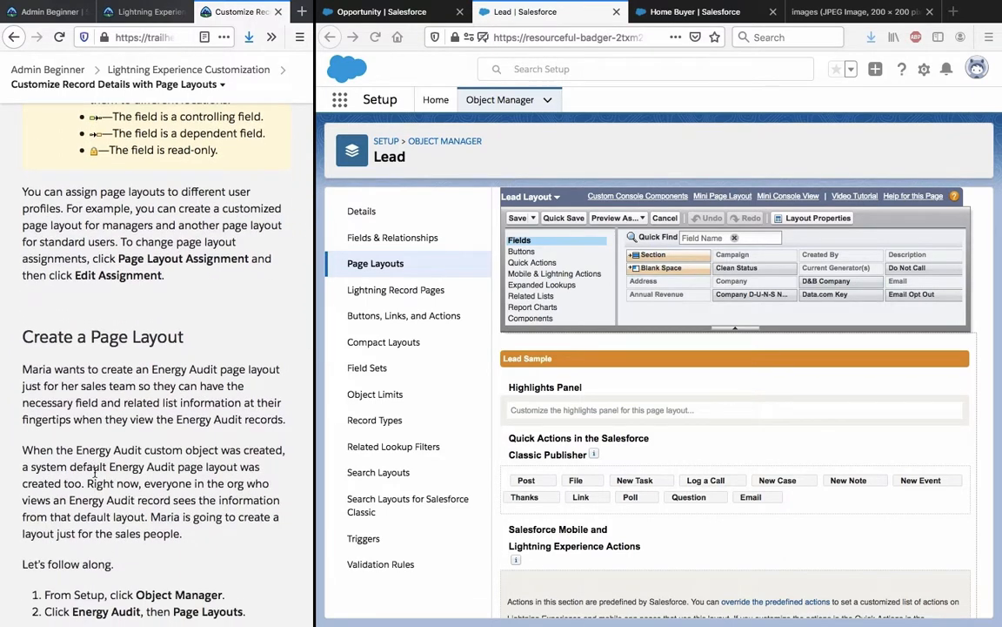
triple_click(109, 254)
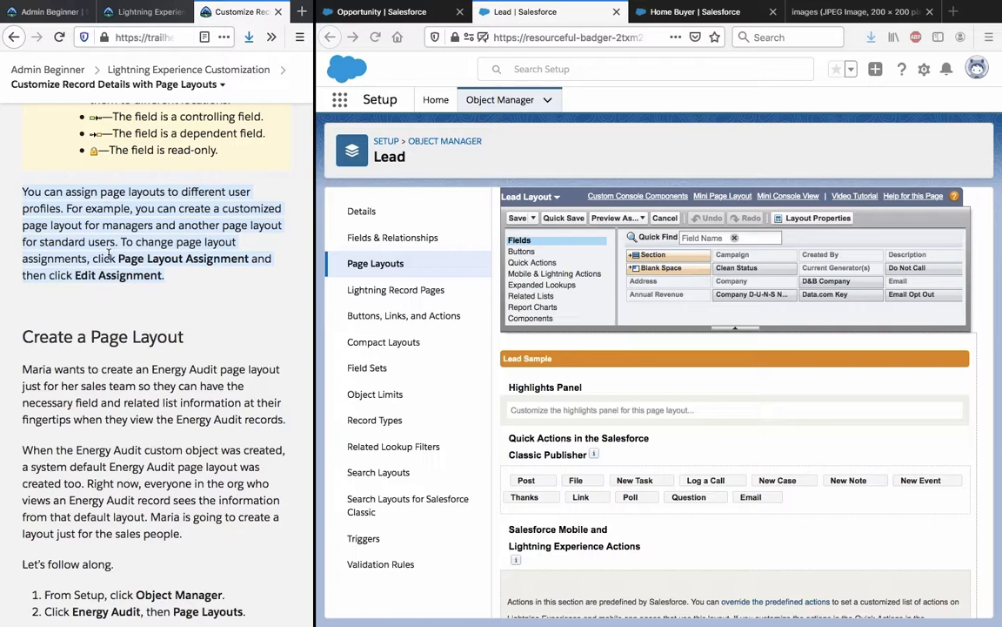
click(563, 348)
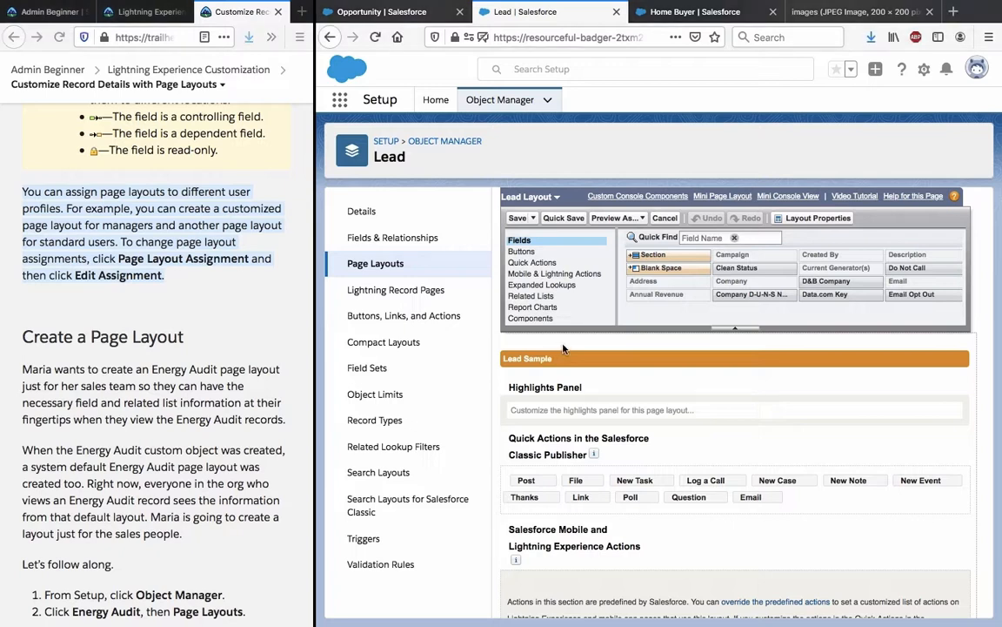
click(173, 279)
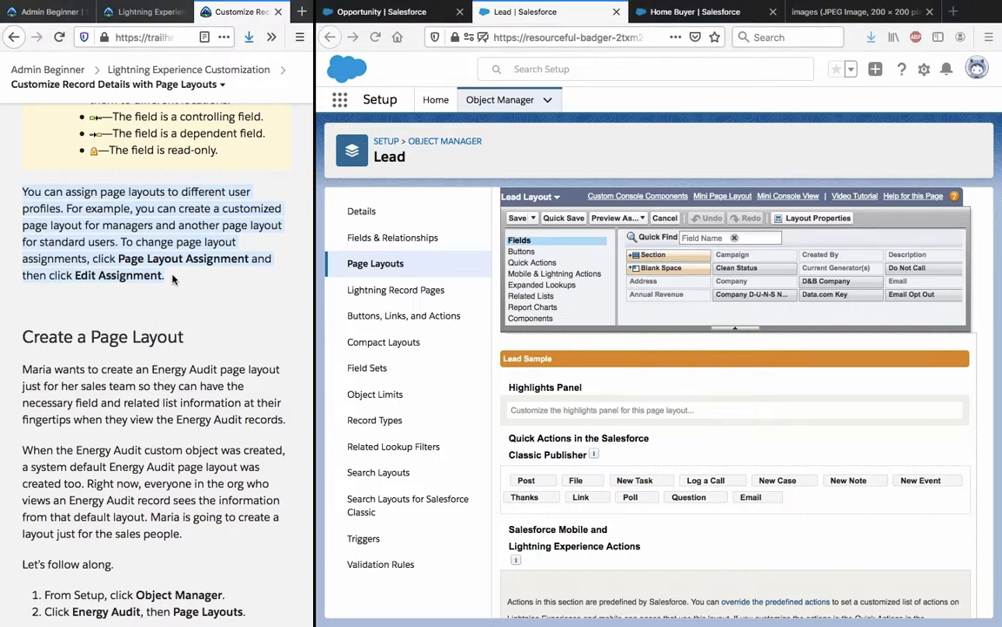
click(173, 278)
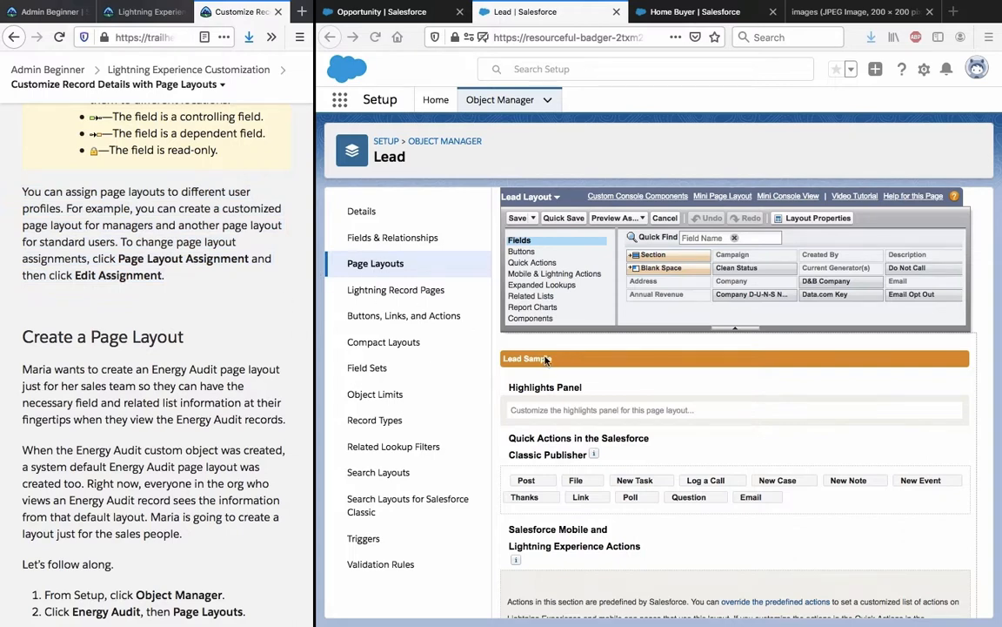
Look through the Lead Layout editor for a page layout assignment option, trying the browser's in-page search for "assi"
scroll(629, 341, down, 1)
scroll(629, 341, down, 10)
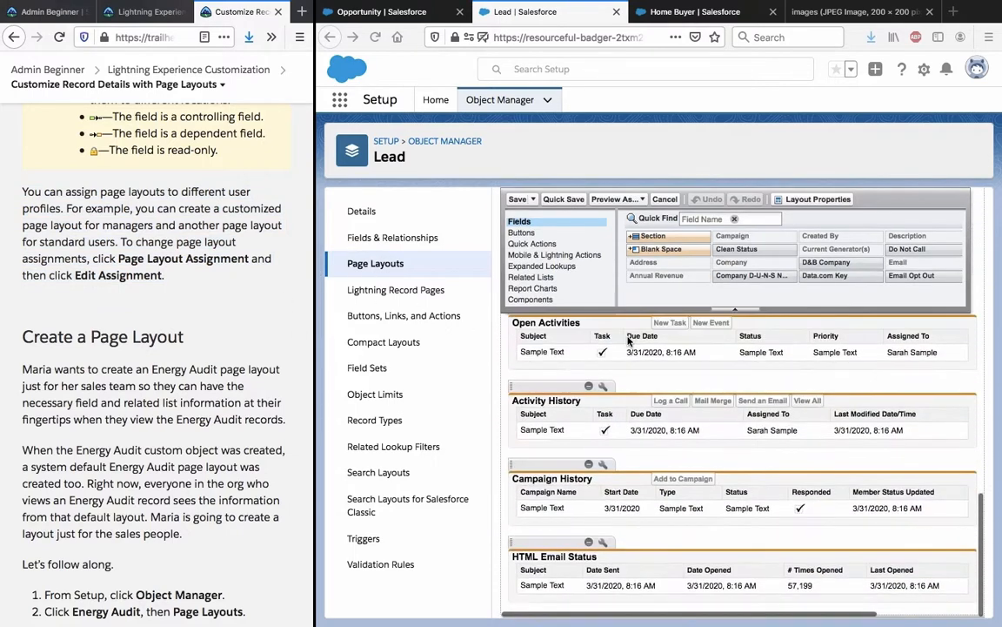
scroll(629, 341, up, 4)
key(super+f)
text(assi)
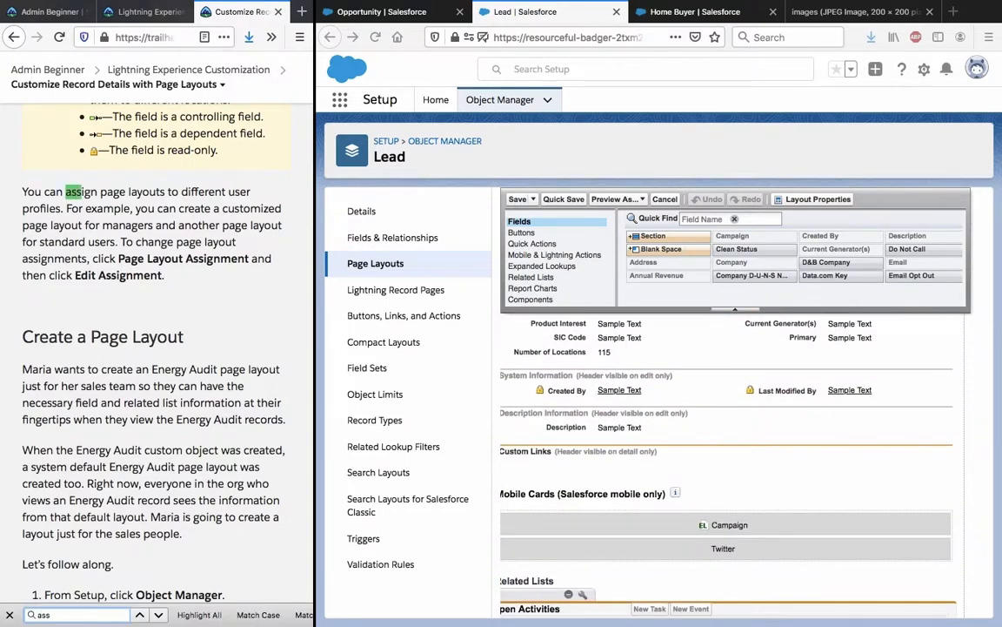
click(620, 337)
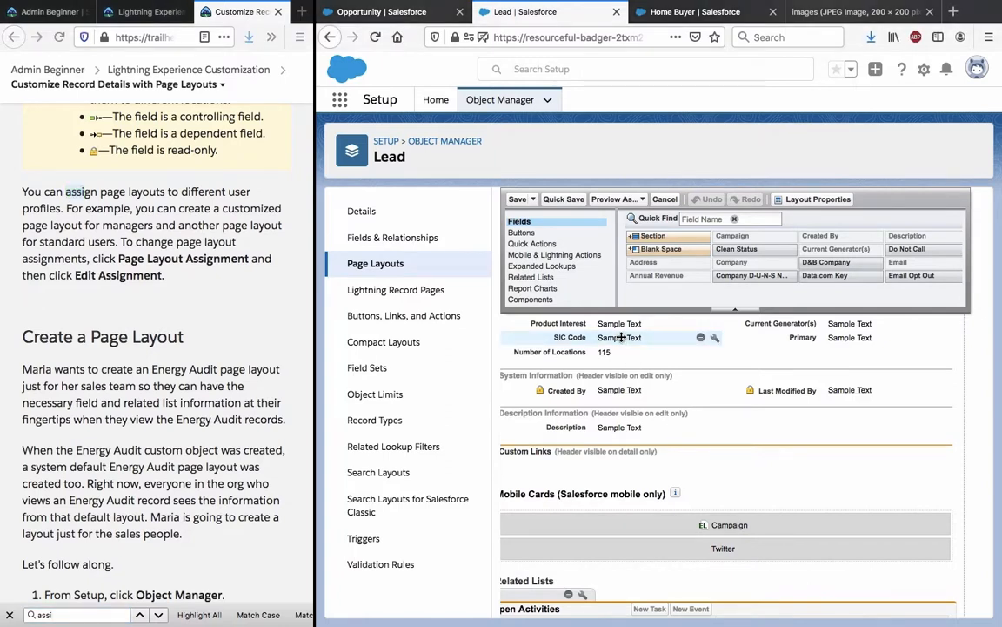
key(super+f)
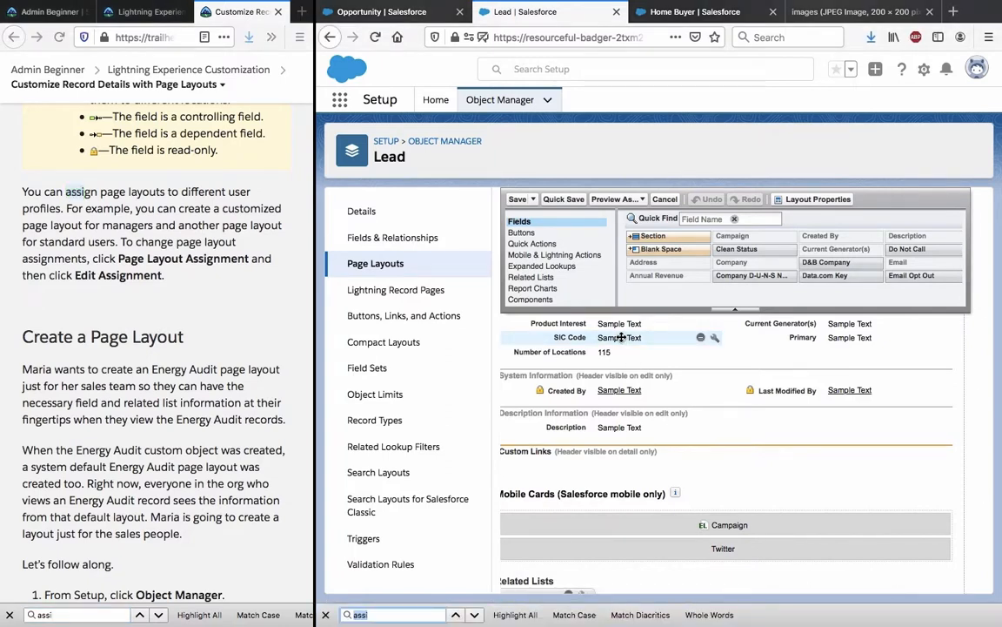
text(a)
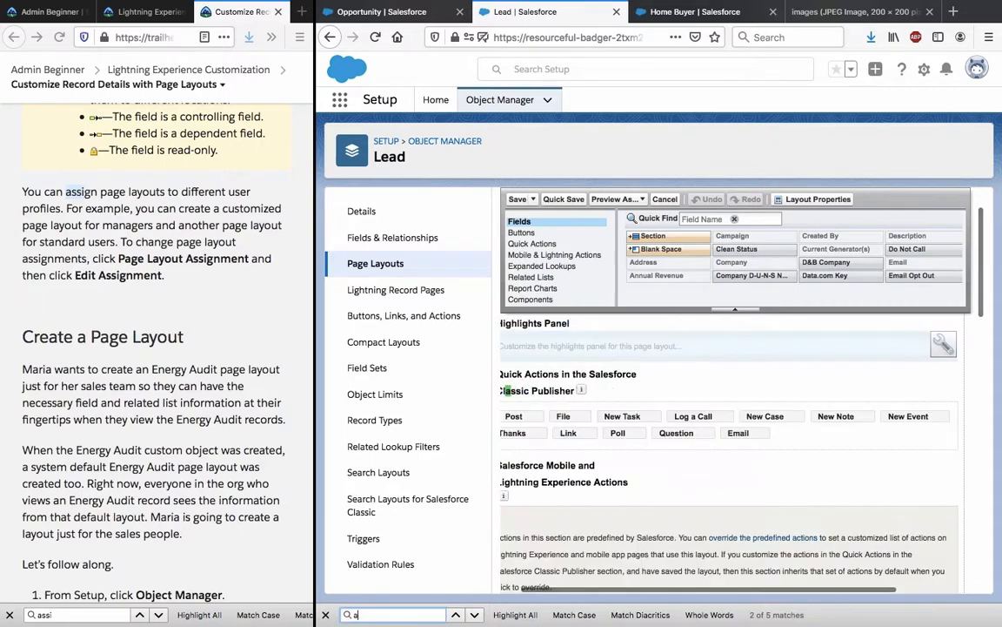
key(BackSpace)
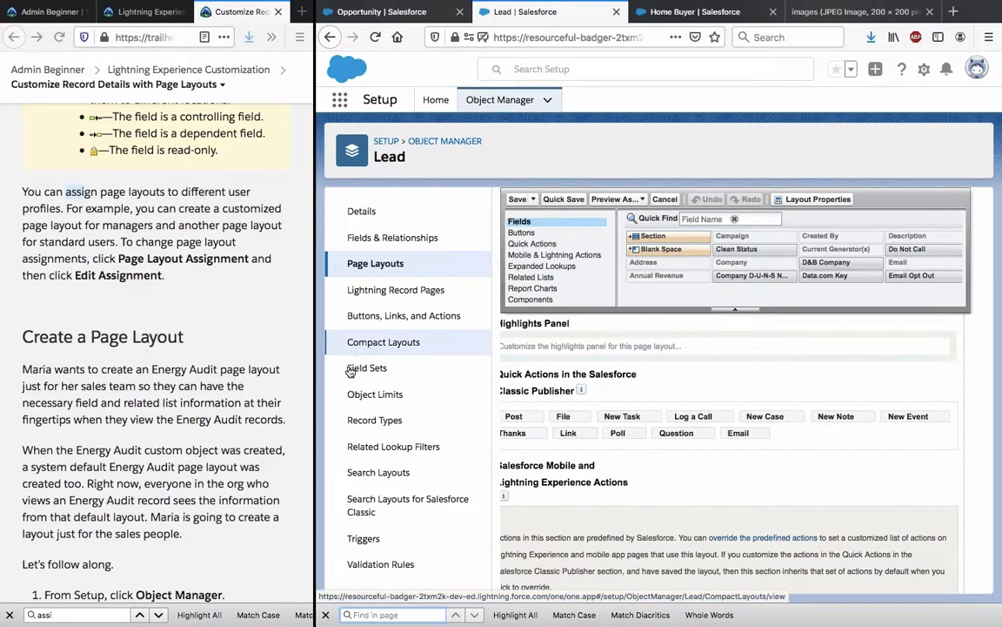
click(6, 615)
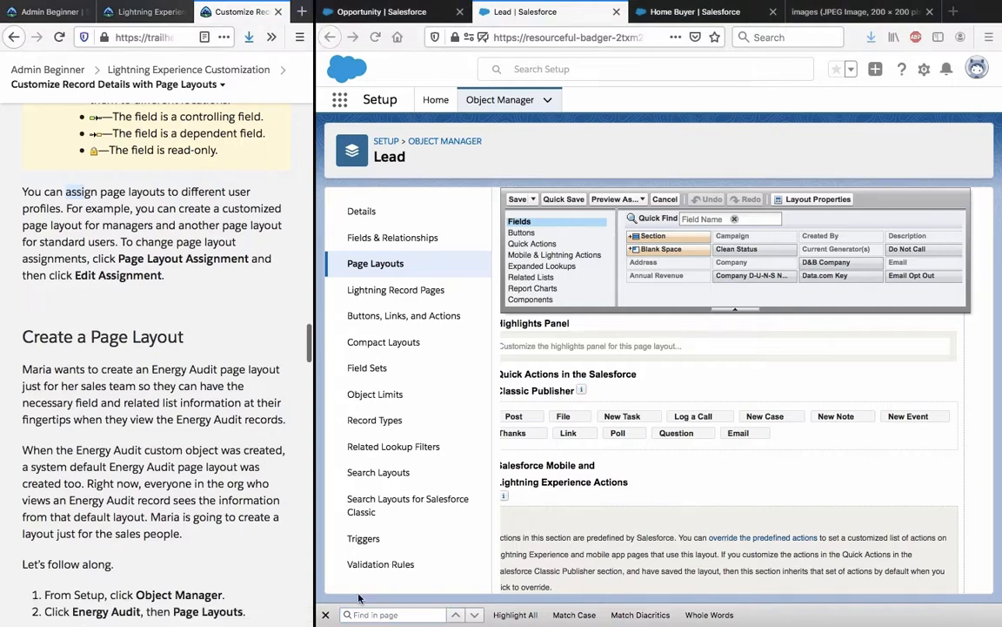
click(325, 615)
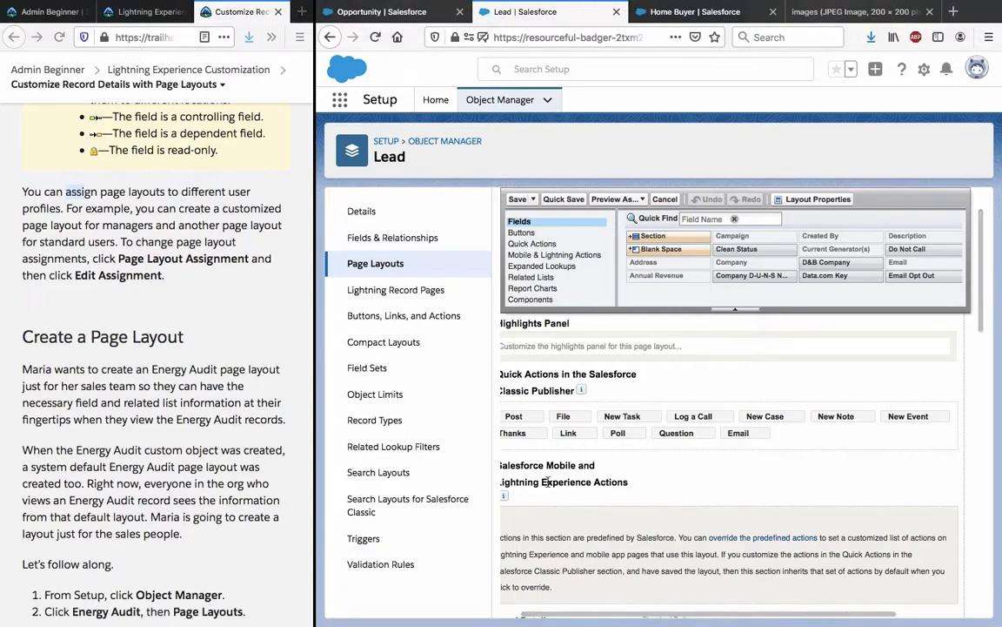
Return to the Lead object's list of page layouts and open its Page Layout Assignment table
click(410, 265)
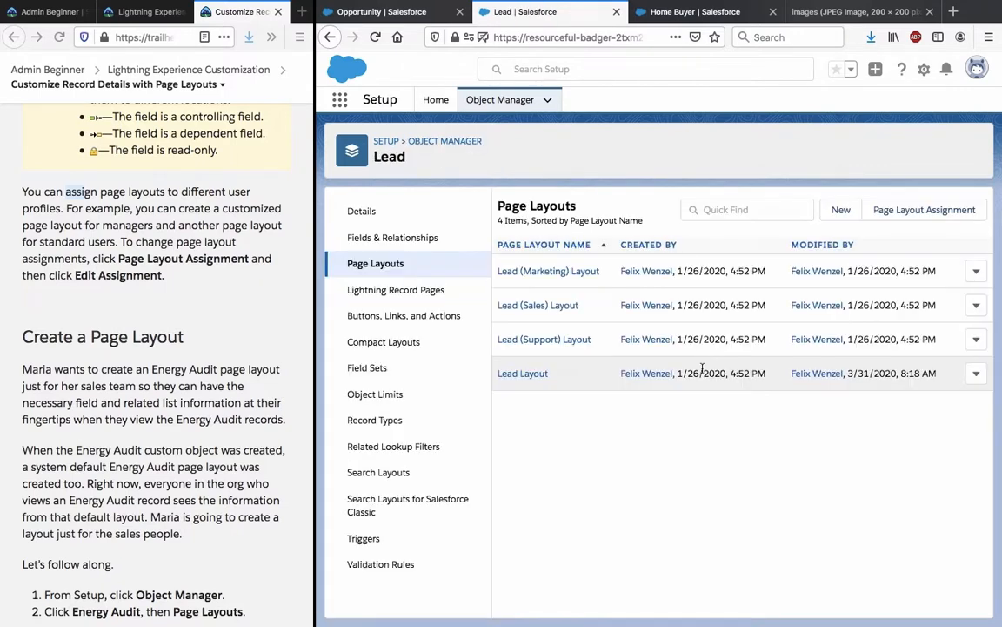
click(976, 373)
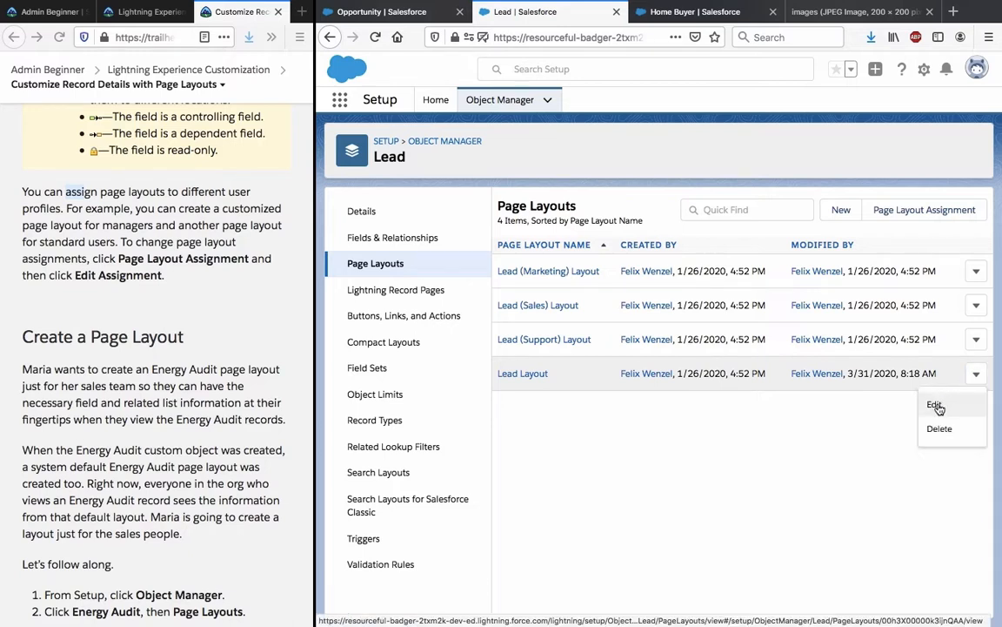
click(937, 213)
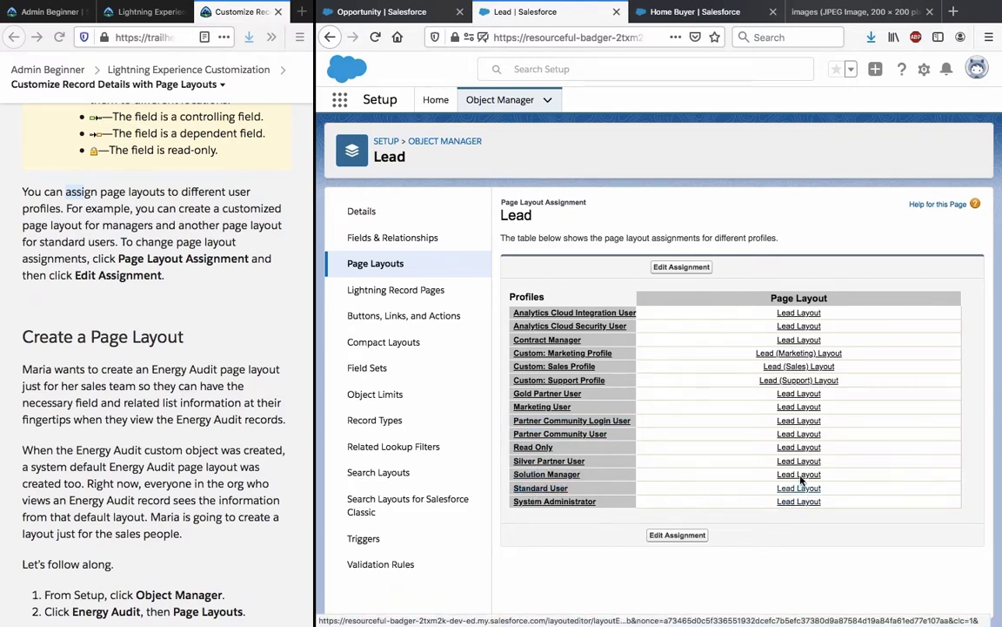
Examine which page layouts can be assigned to the Gold Partner User profile in assignment editing, and cancel without changes
click(692, 536)
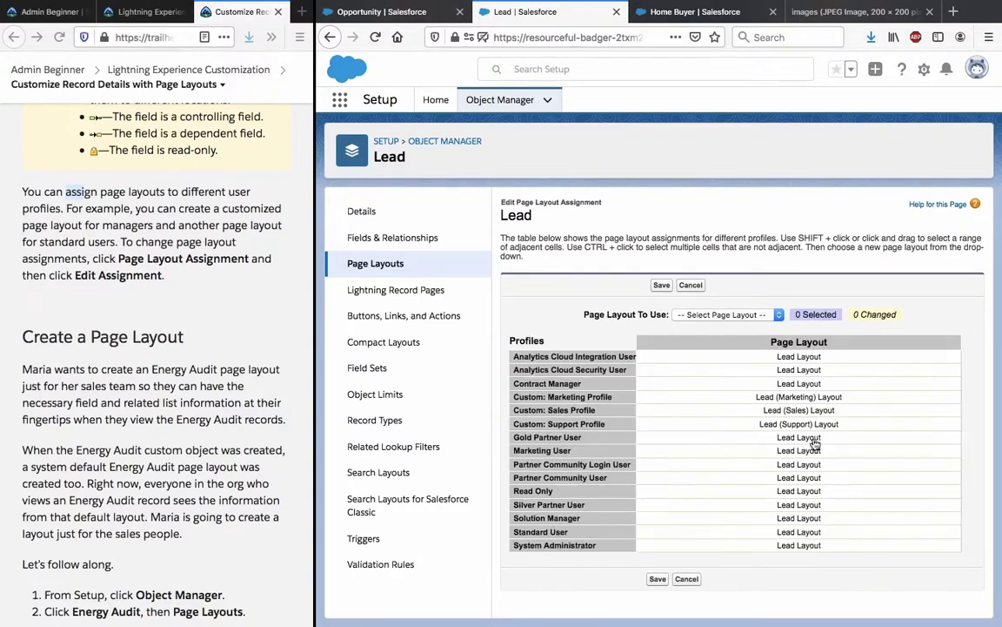
click(794, 438)
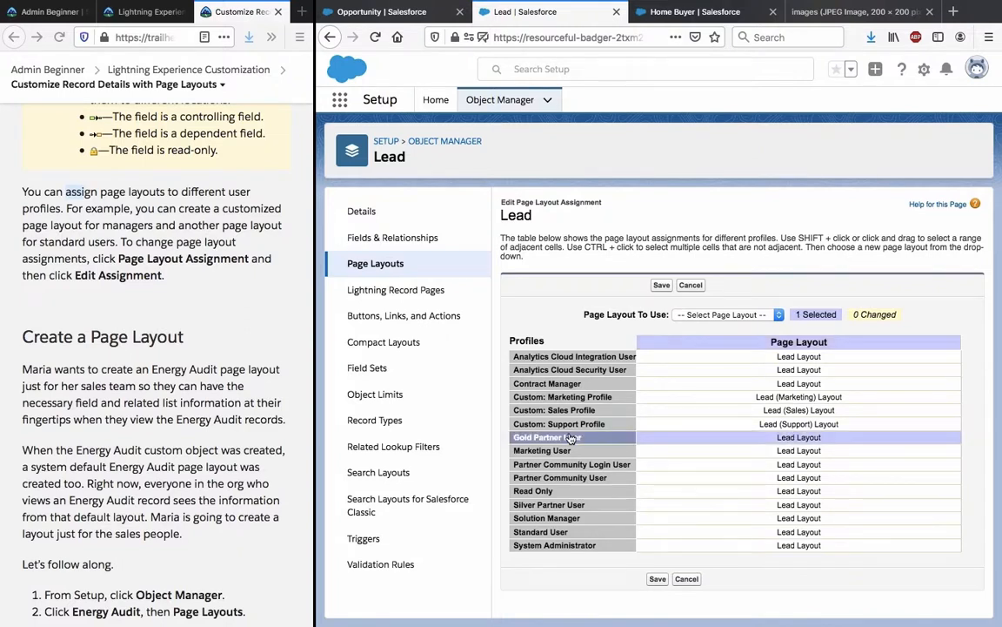
mouse_move(775, 442)
mouse_down()
mouse_move(774, 470)
mouse_move(764, 441)
mouse_up()
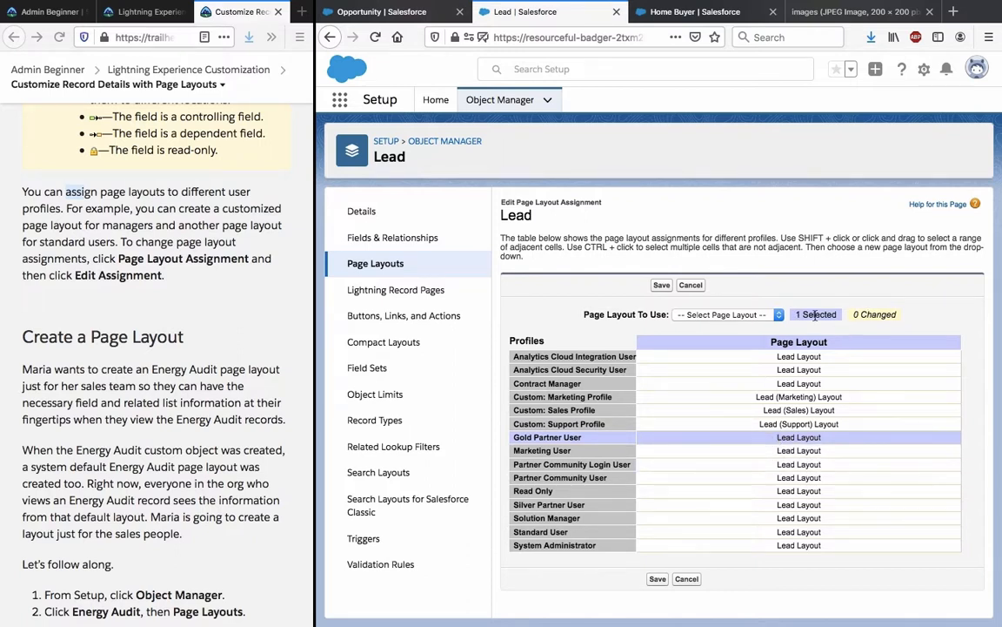
click(757, 315)
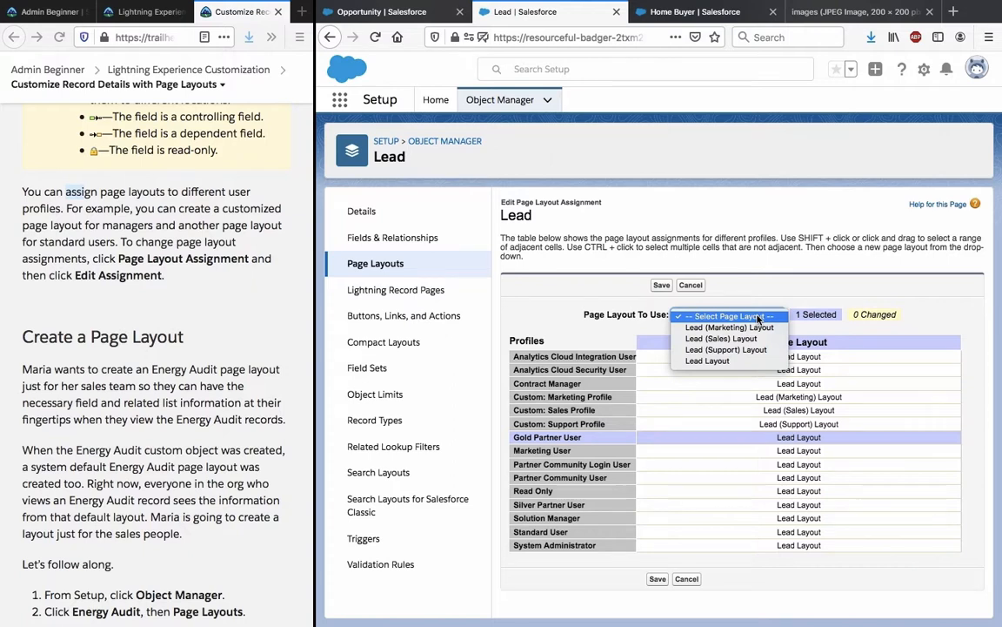
click(757, 316)
click(686, 580)
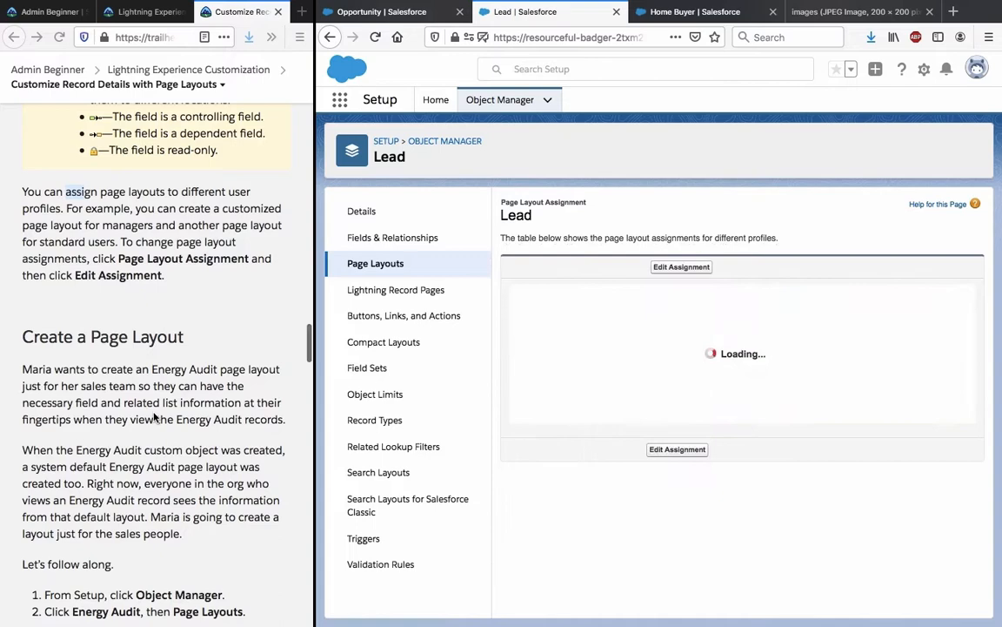
Read the unit's Create a Page Layout section, covering Maria's Energy Audit scenario and the first instructions
scroll(154, 418, down, 5)
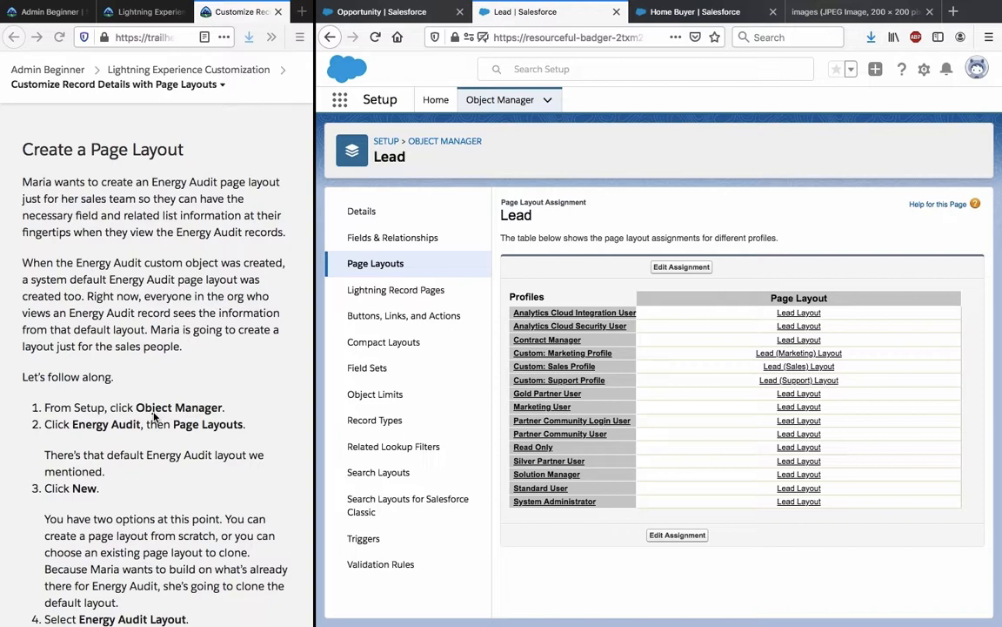
click(250, 379)
scroll(249, 379, up, 1)
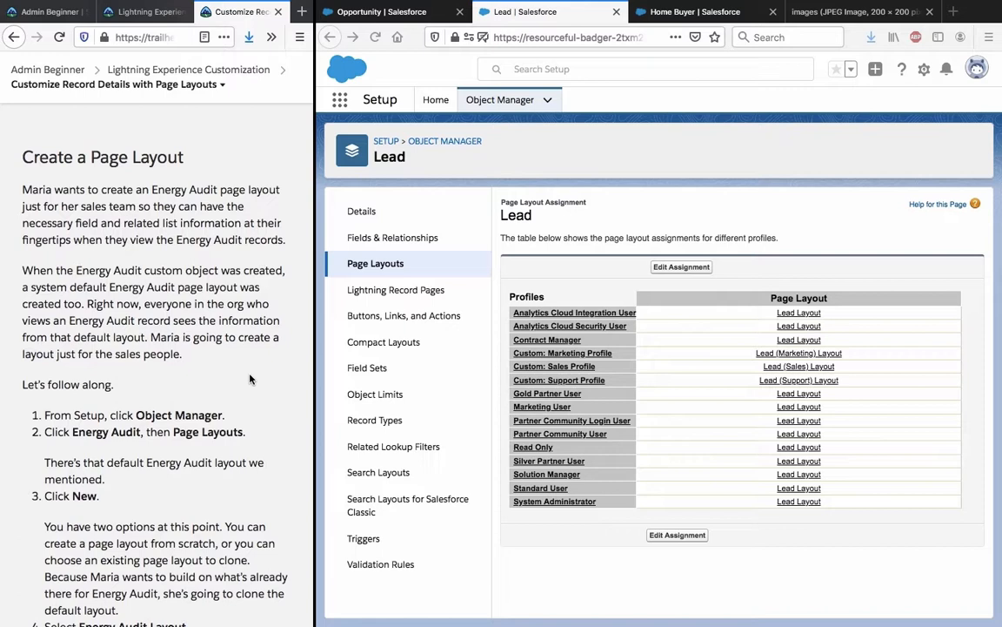
scroll(249, 378, down, 2)
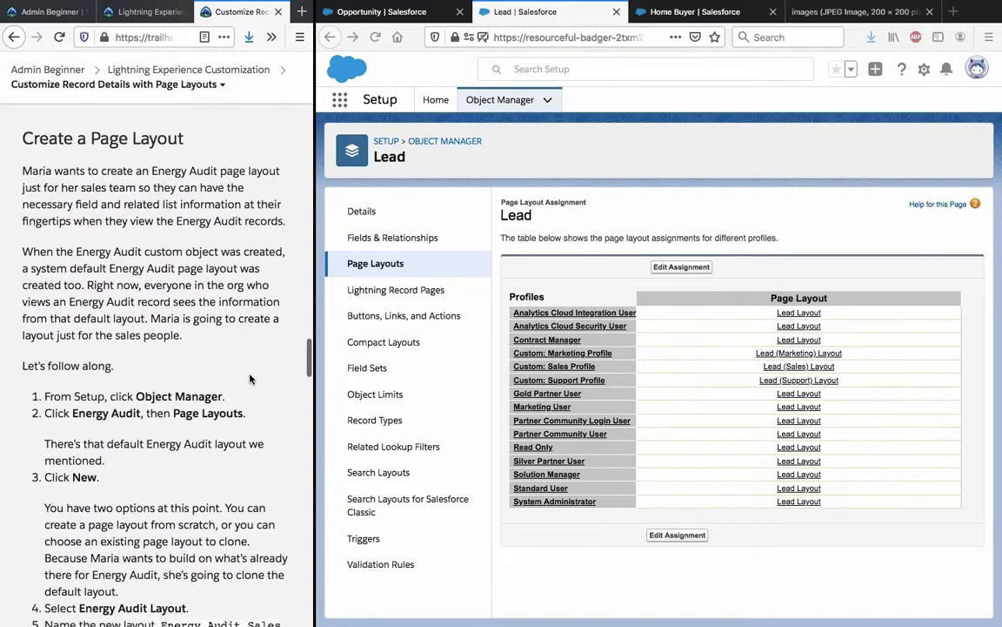
scroll(250, 379, down, 2)
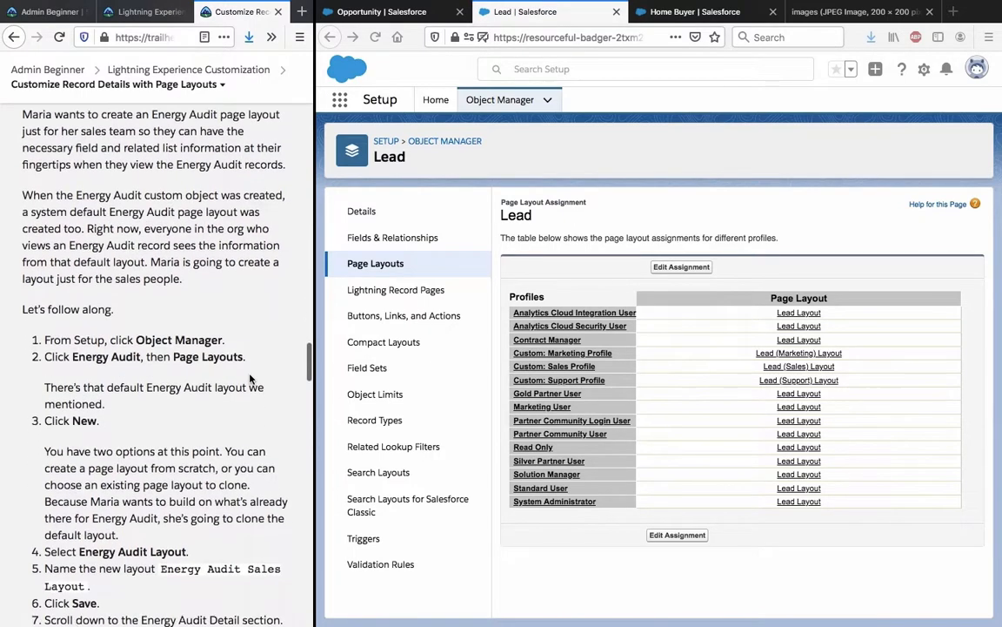
scroll(255, 296, down, 4)
Open the Energy Audit object's page layouts from the Object Manager and start creating a new page layout
drag(224, 253, 43, 252)
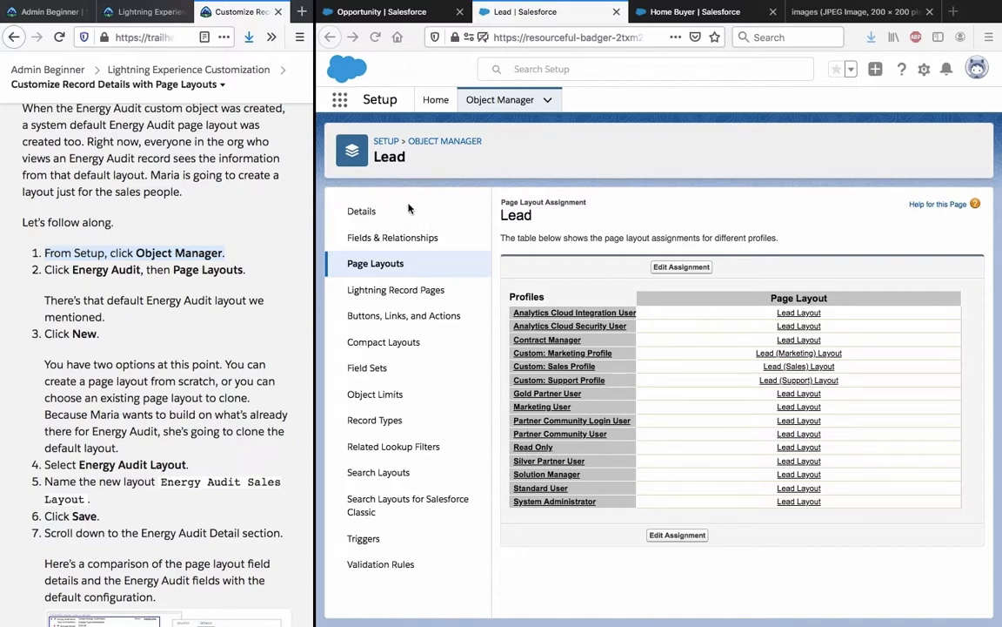
click(444, 142)
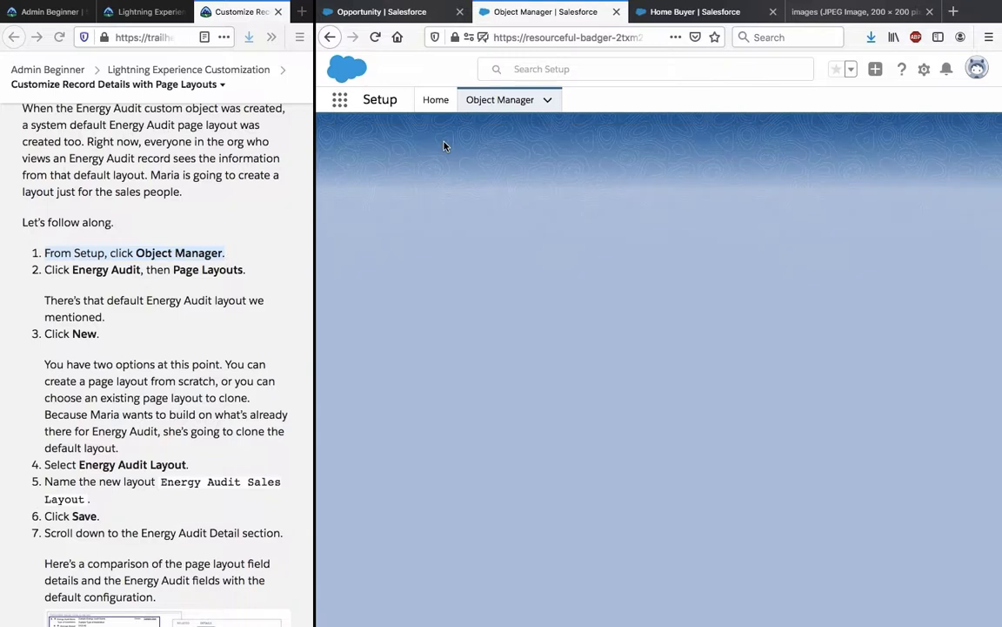
scroll(439, 403, down, 10)
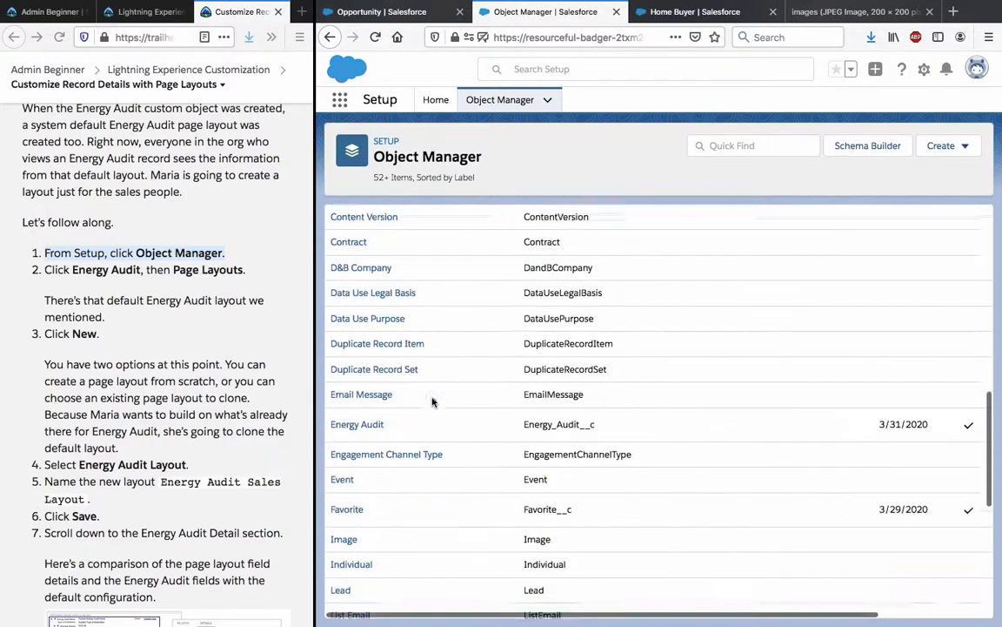
click(370, 413)
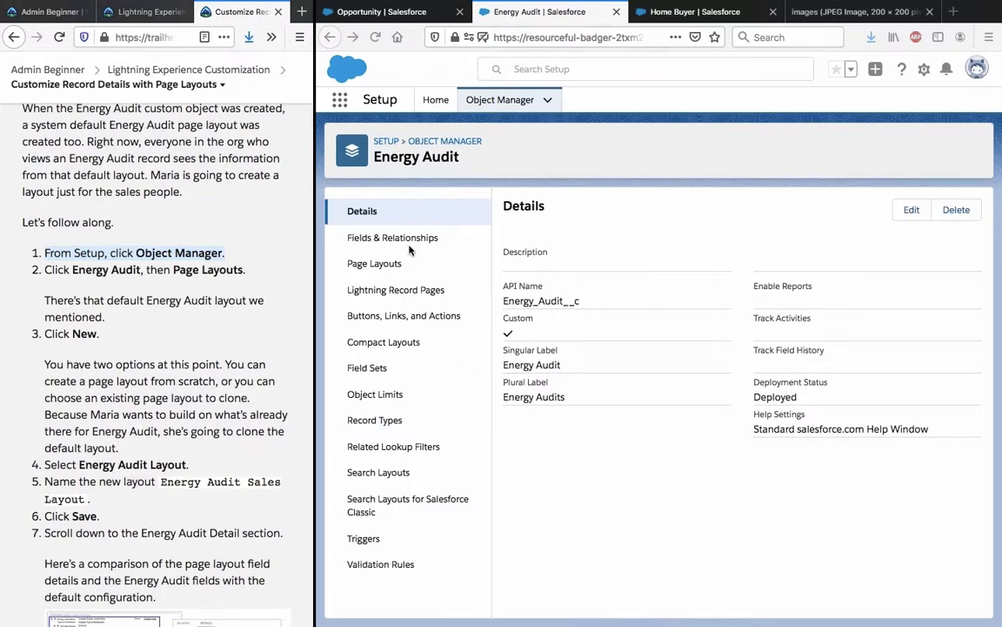
click(397, 261)
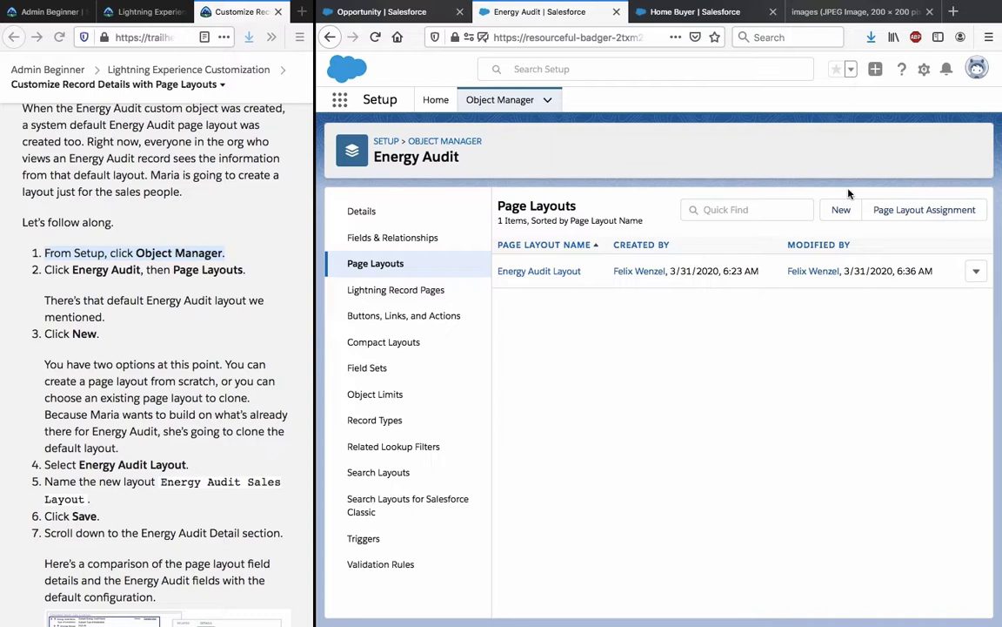
click(841, 211)
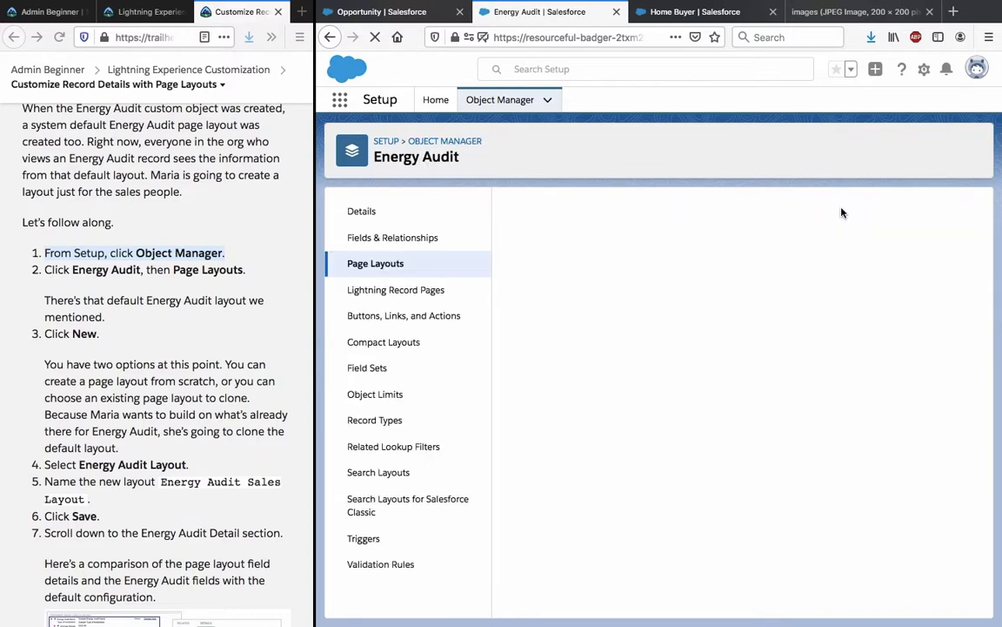
Read the unit's note on cloning and choose Energy Audit Layout as the existing page layout to clone
triple_click(146, 358)
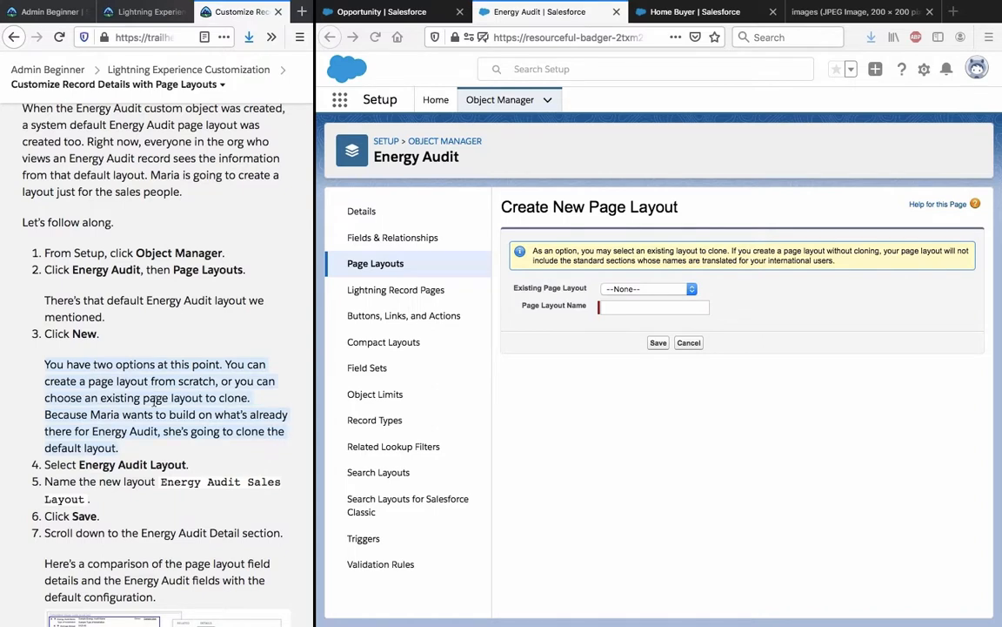
click(120, 415)
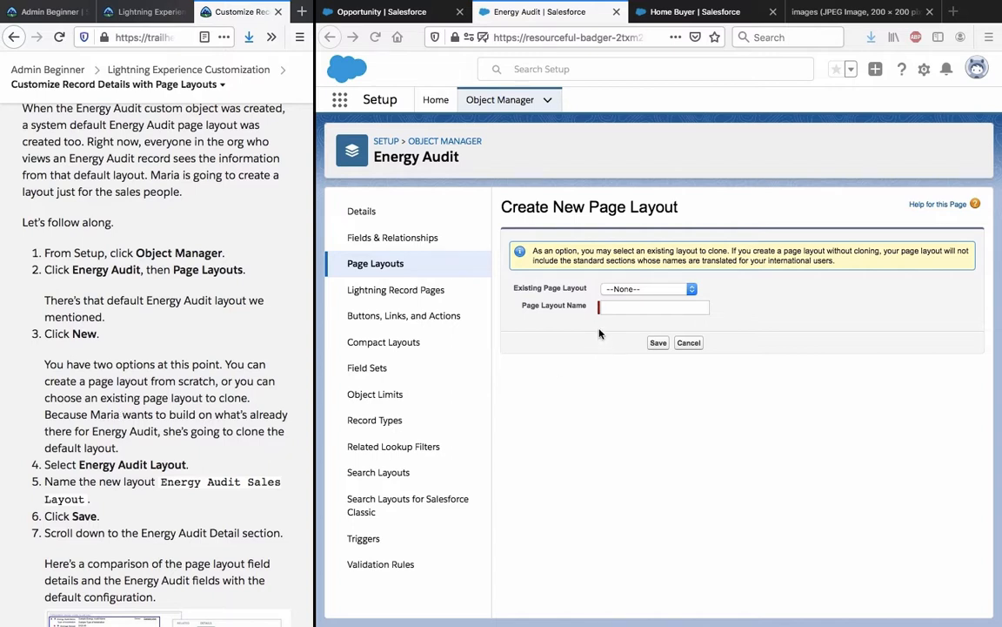
click(630, 285)
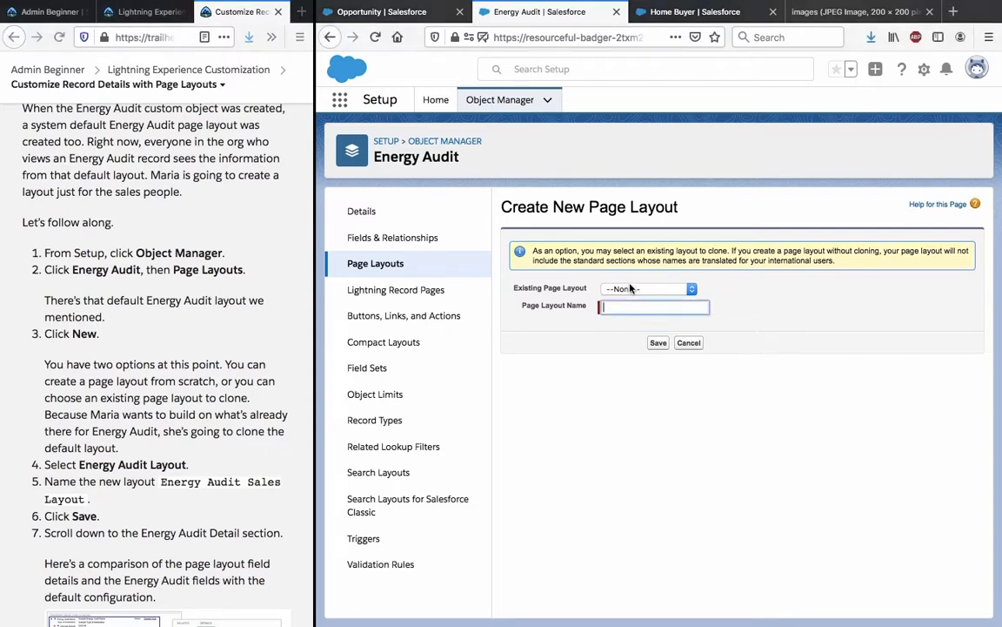
click(631, 288)
click(640, 301)
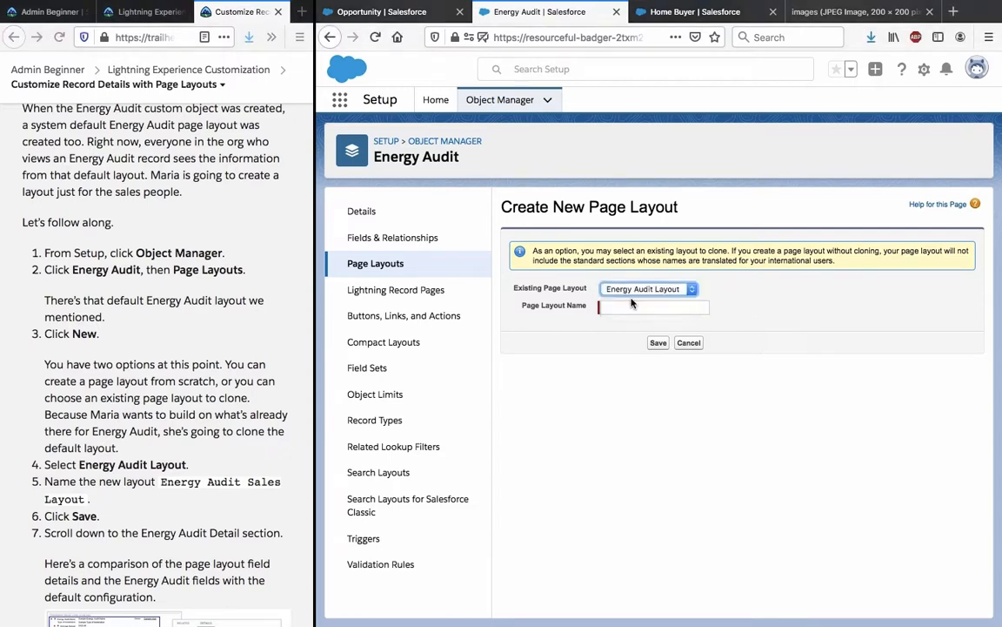
Name the new page layout Energy Audit Sales Layout, using the name copied from the unit, and save it
click(627, 307)
click(574, 411)
click(157, 481)
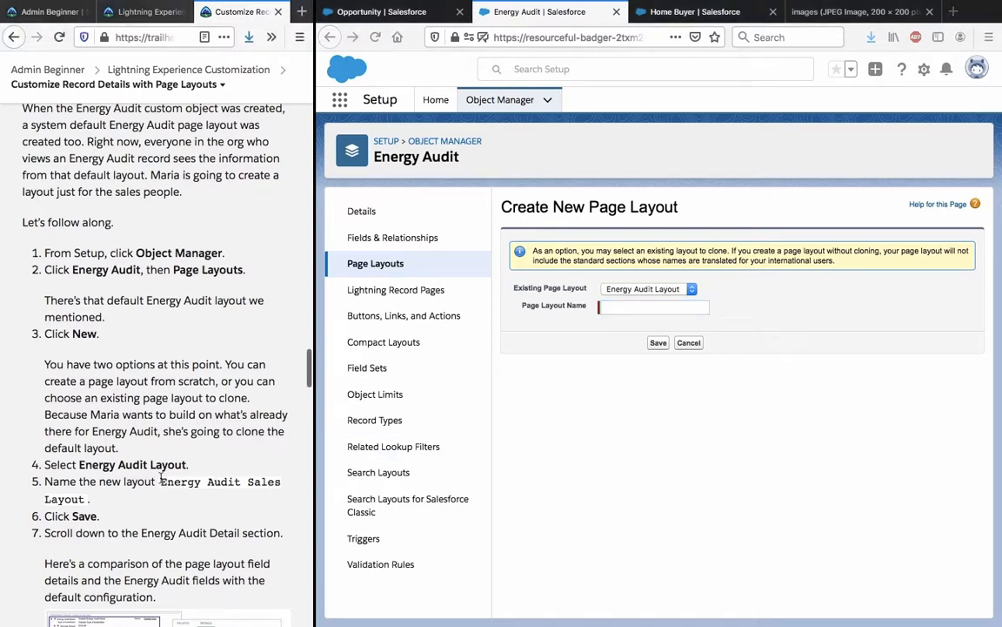
drag(162, 482, 99, 499)
key(ctrl+c)
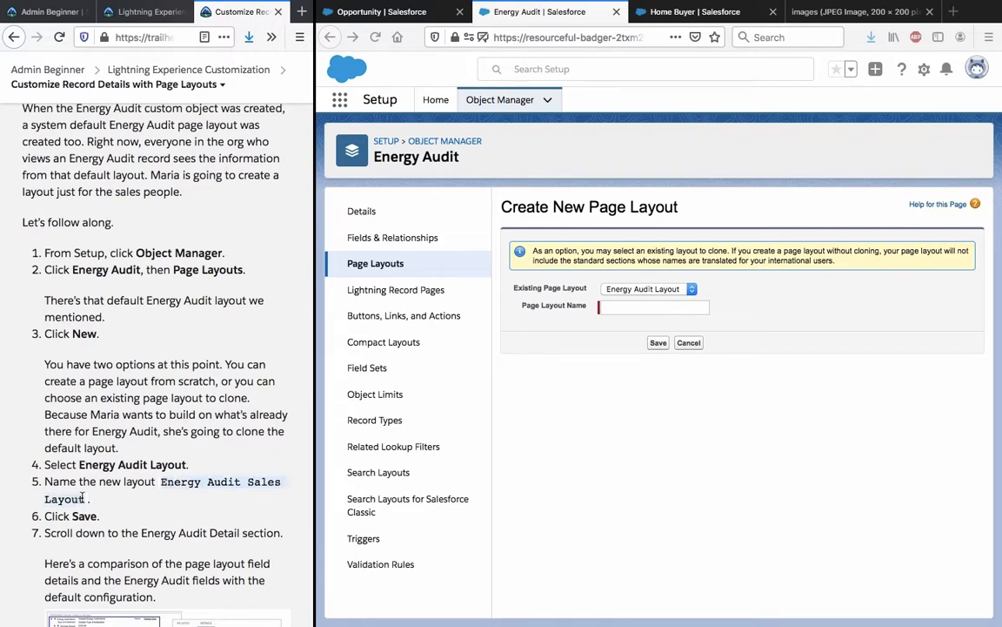
click(610, 342)
click(619, 310)
key(ctrl+v)
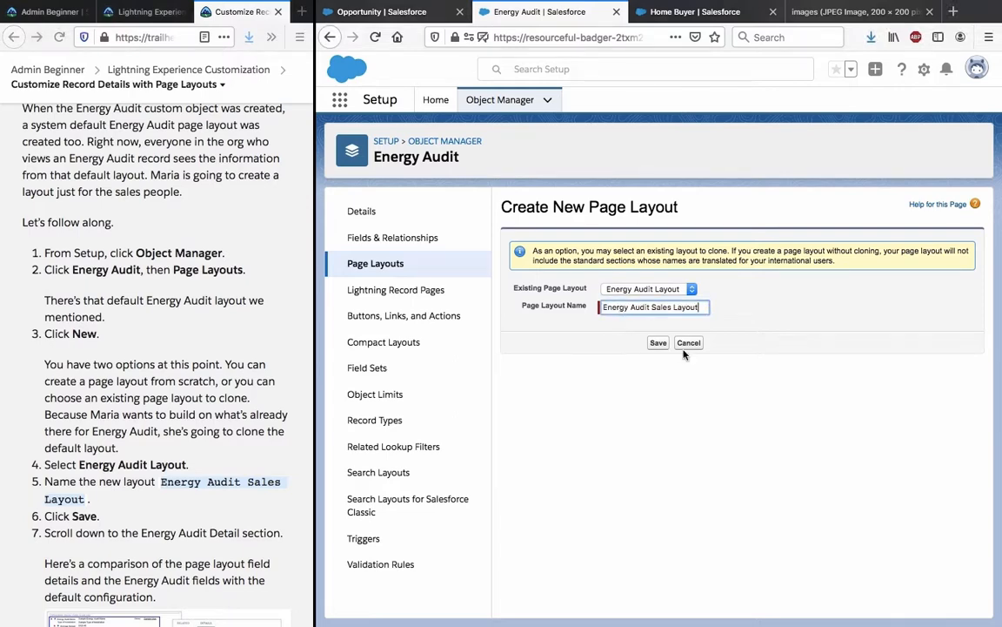
click(658, 342)
Widen the Trailhead window and study the comparison of default layout fields with Energy Audit record details and the field rearrangement instructions
scroll(190, 484, down, 5)
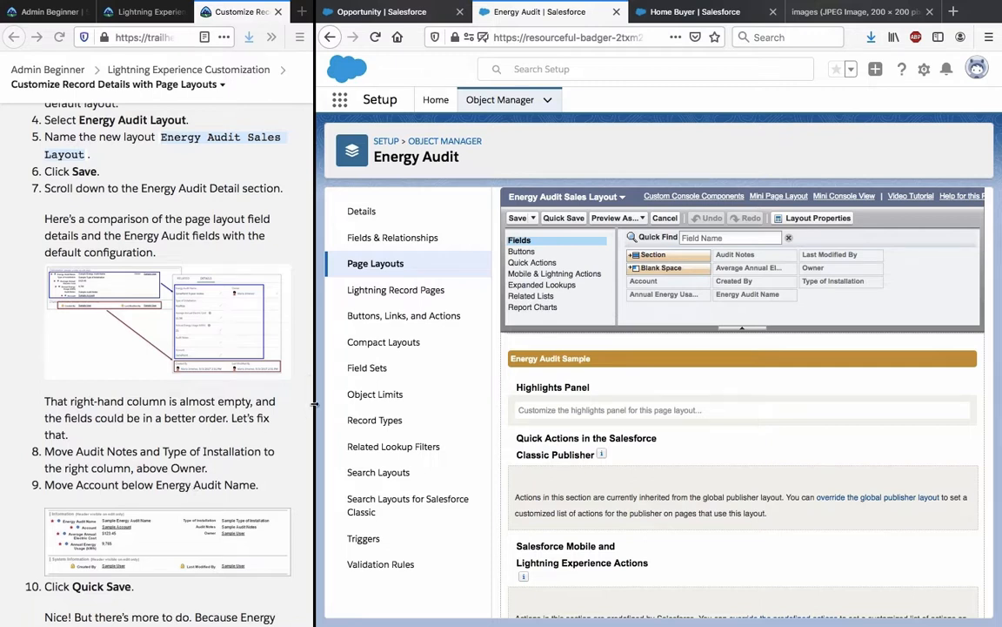
drag(315, 404, 690, 414)
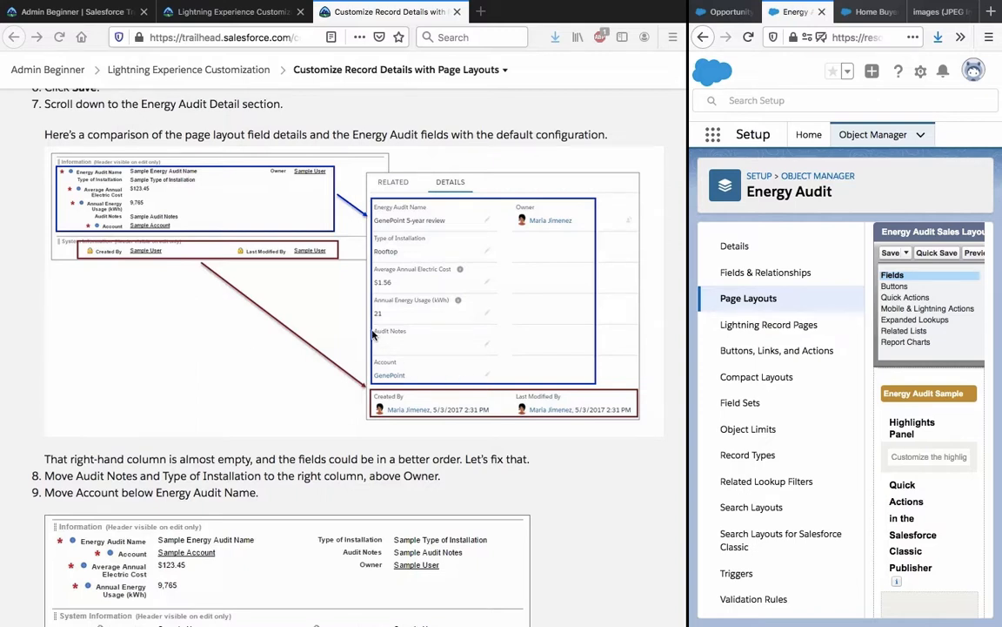
scroll(373, 335, down, 1)
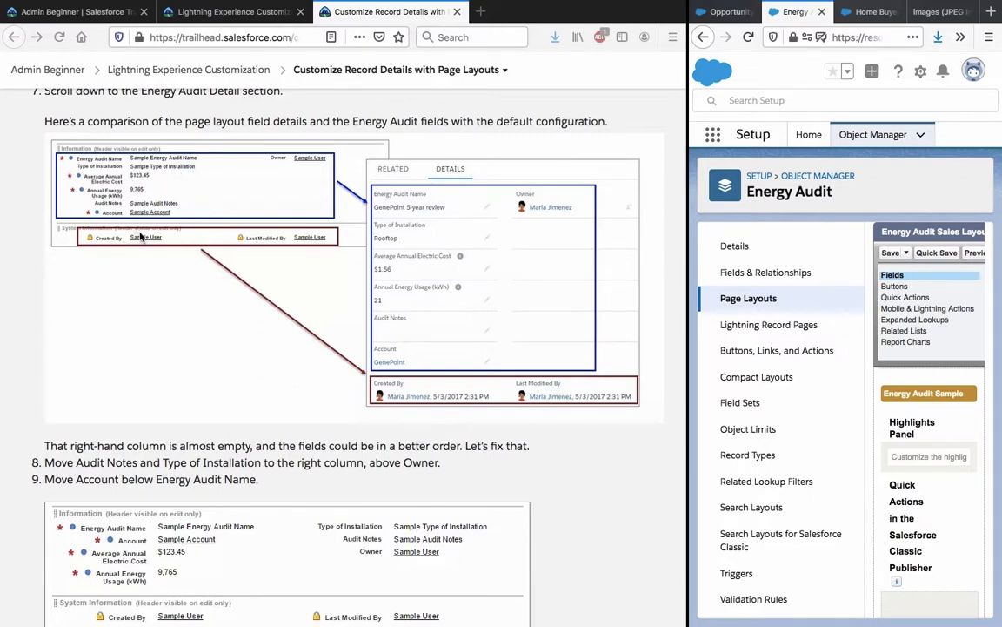
scroll(139, 237, down, 1)
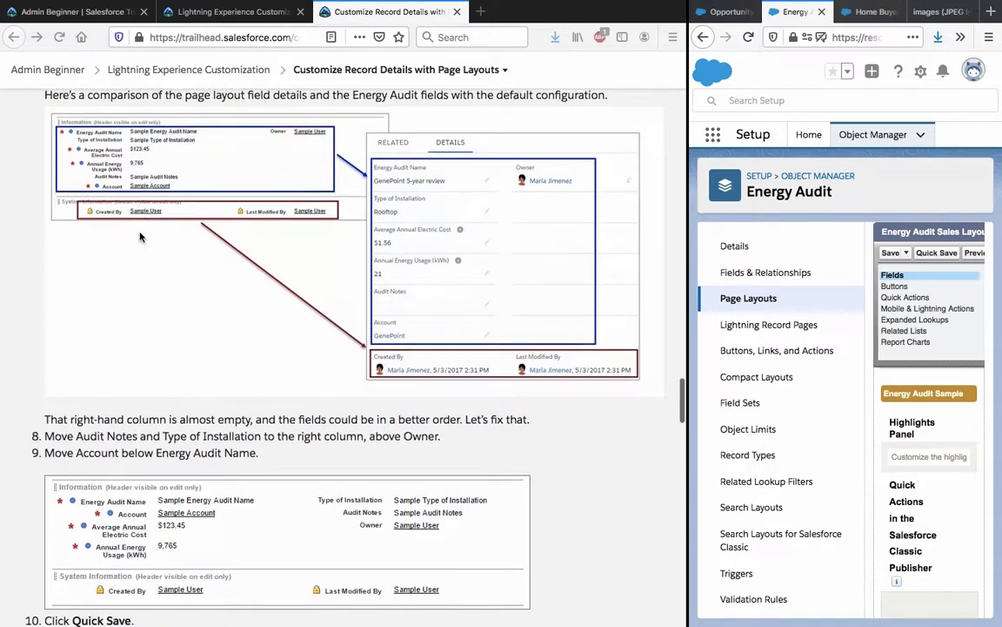
scroll(139, 236, up, 4)
scroll(139, 237, down, 1)
scroll(140, 237, down, 5)
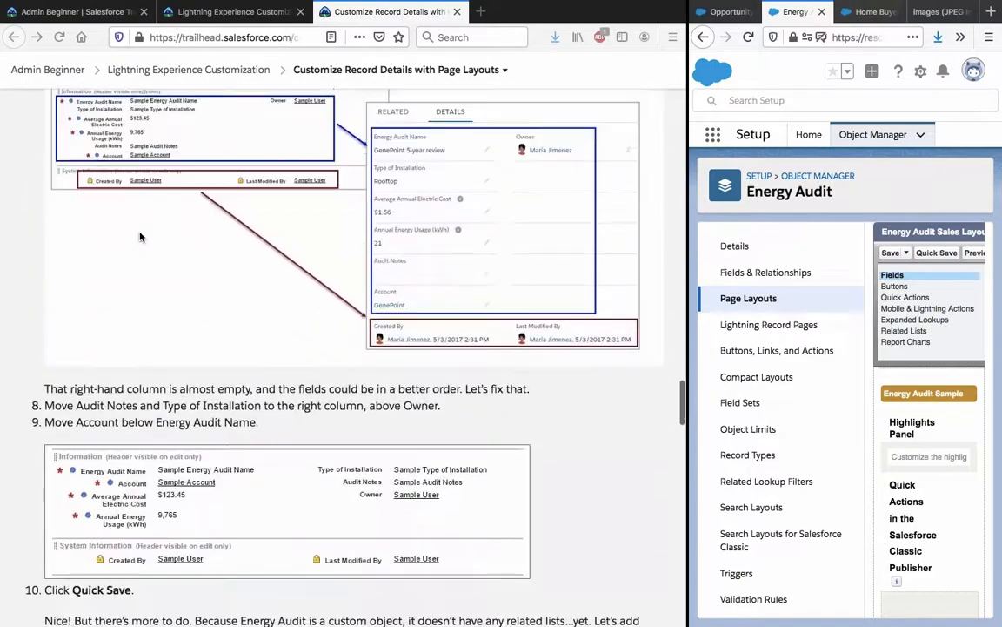
scroll(140, 236, up, 2)
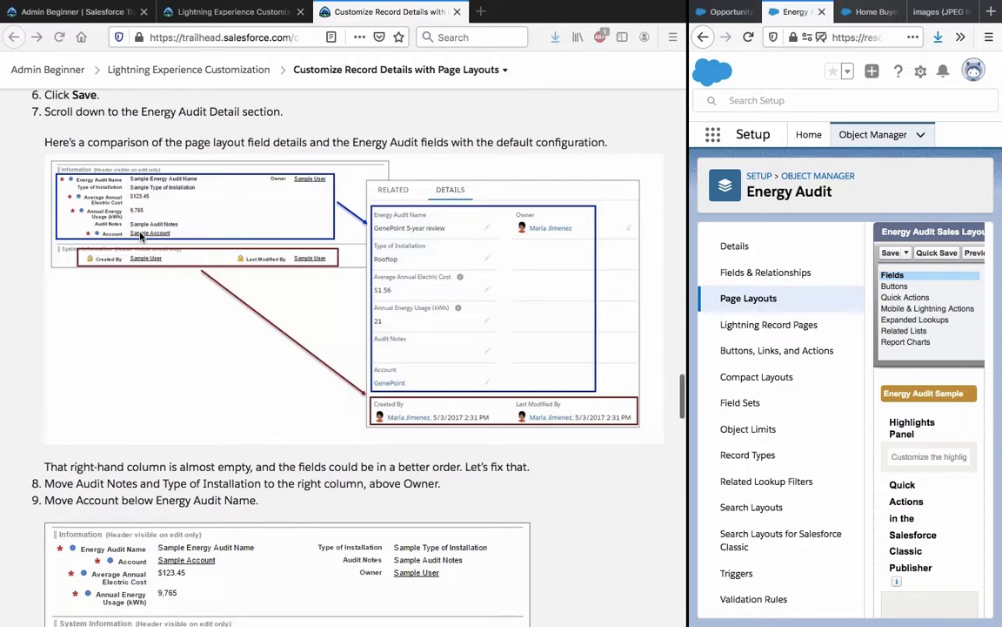
scroll(141, 237, down, 2)
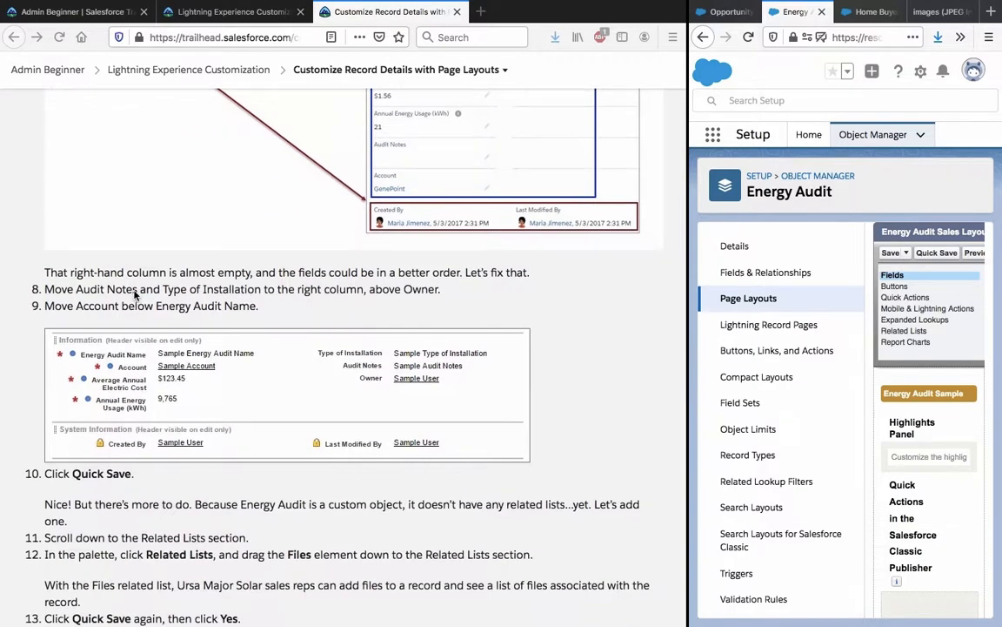
Move Audit Notes and Type of Installation above Owner in the right column of the layout's Information section, with Type of Installation first
triple_click(135, 289)
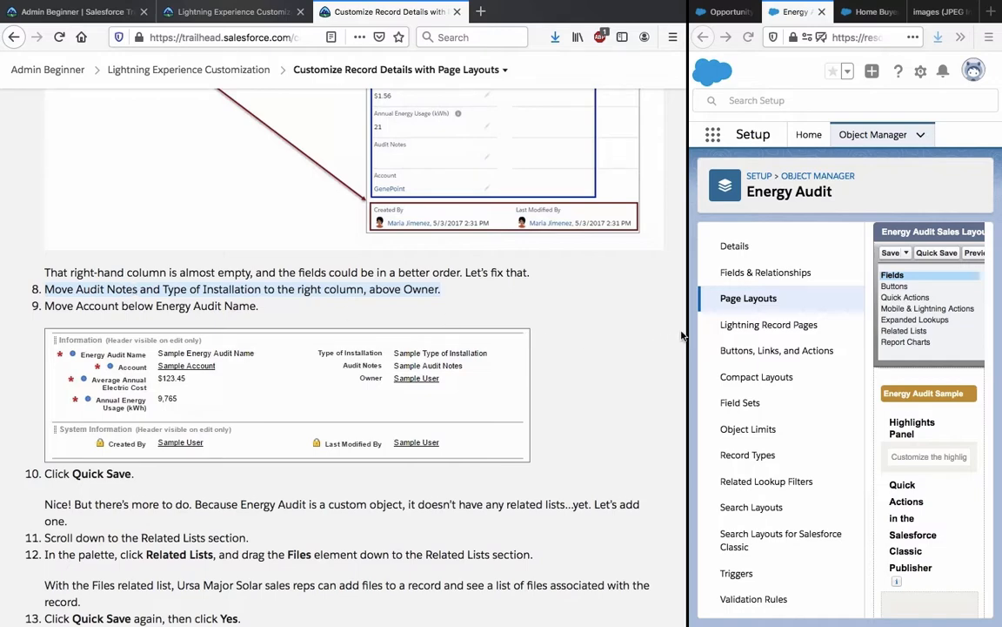
drag(686, 331, 322, 407)
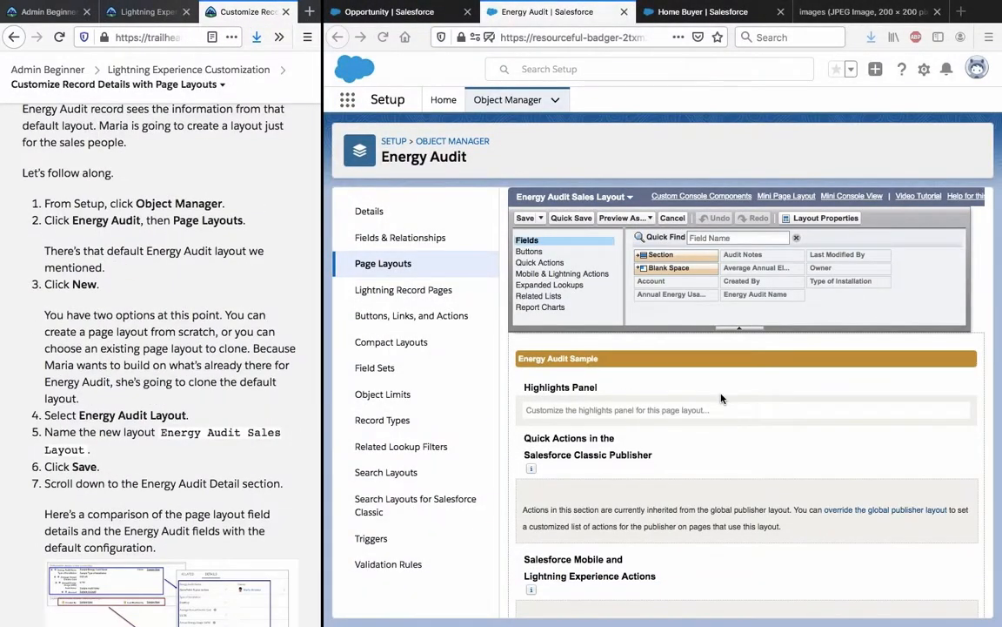
scroll(718, 405, down, 5)
scroll(792, 452, down, 1)
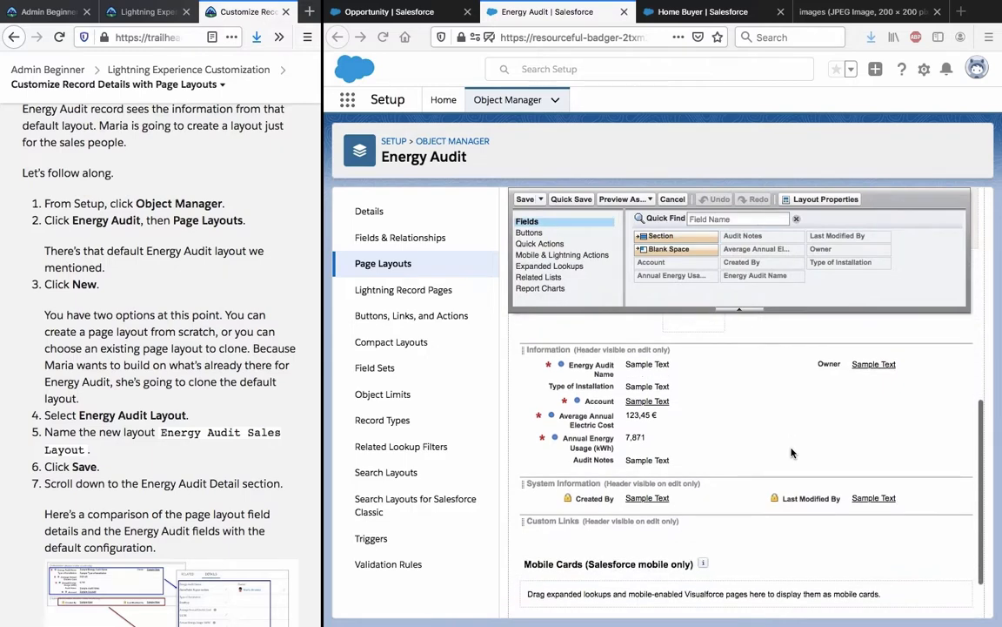
scroll(265, 494, down, 5)
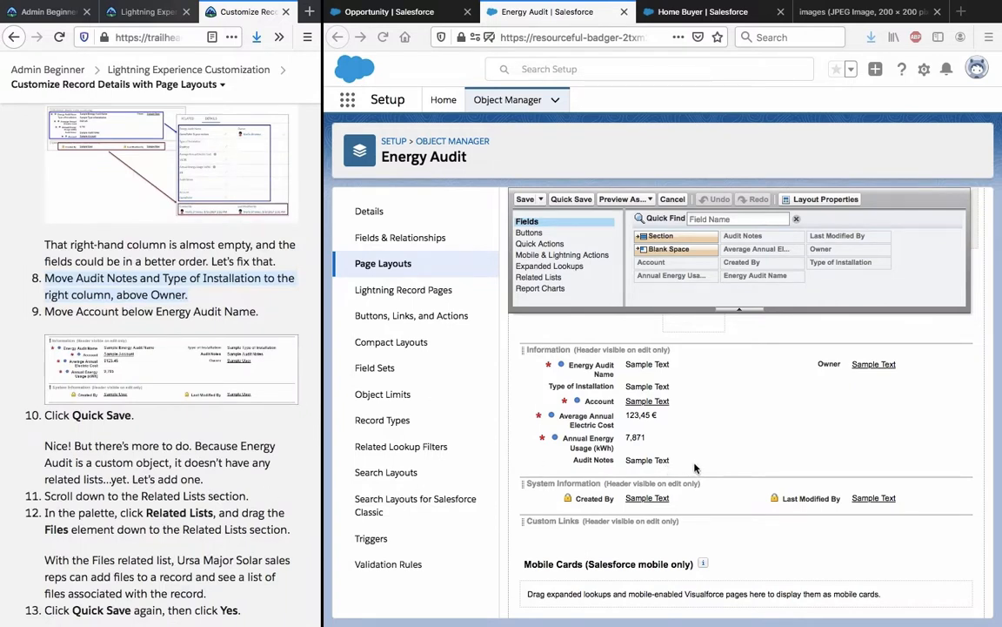
drag(648, 459, 837, 355)
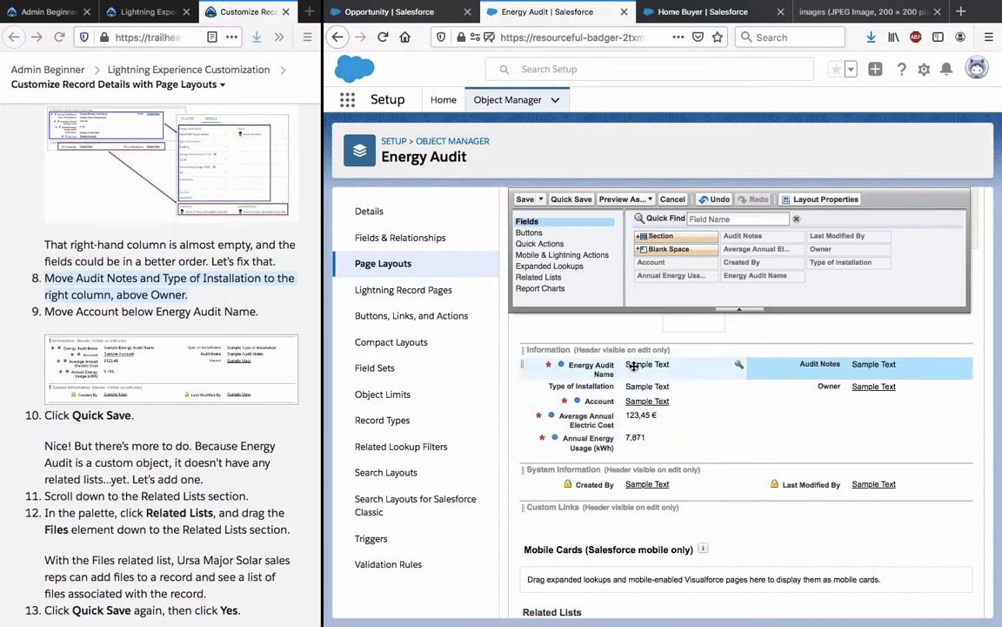
drag(661, 386, 794, 351)
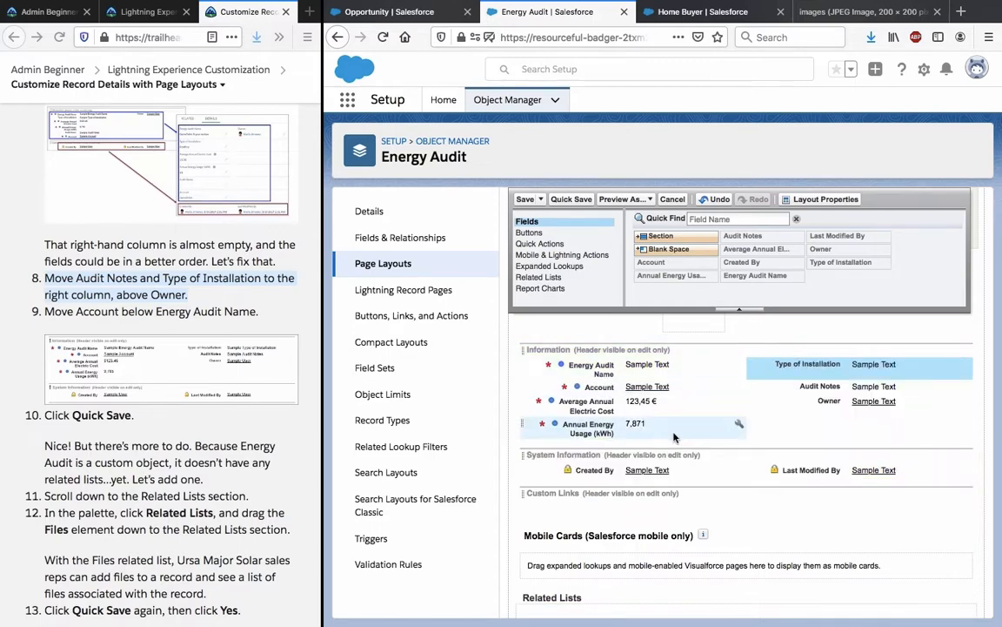
Keep Account directly below Energy Audit Name in the Information section and quick-save the layout
triple_click(205, 310)
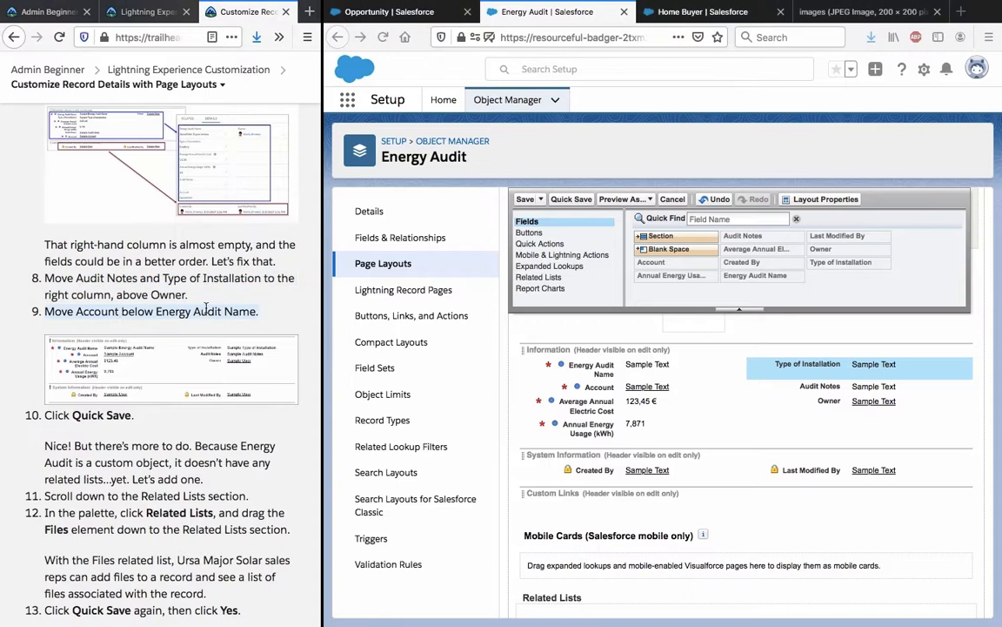
click(600, 387)
drag(601, 386, 604, 386)
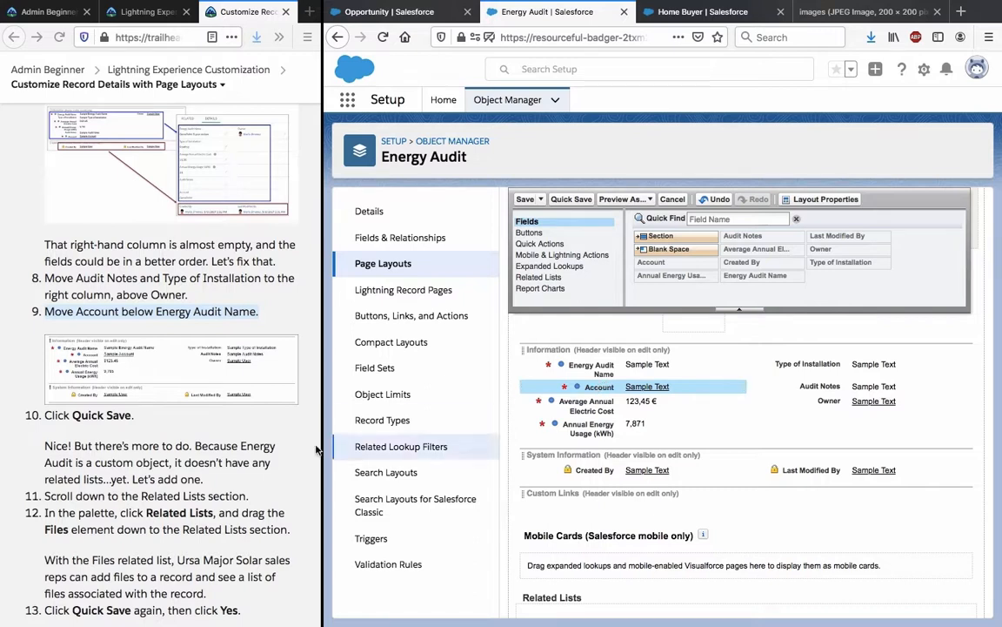
click(158, 479)
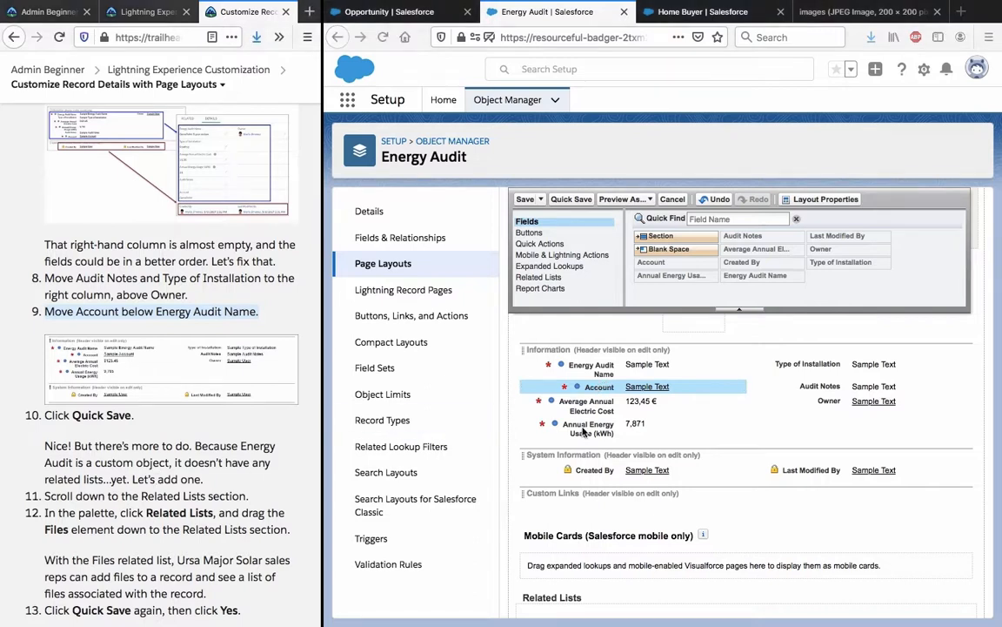
click(580, 201)
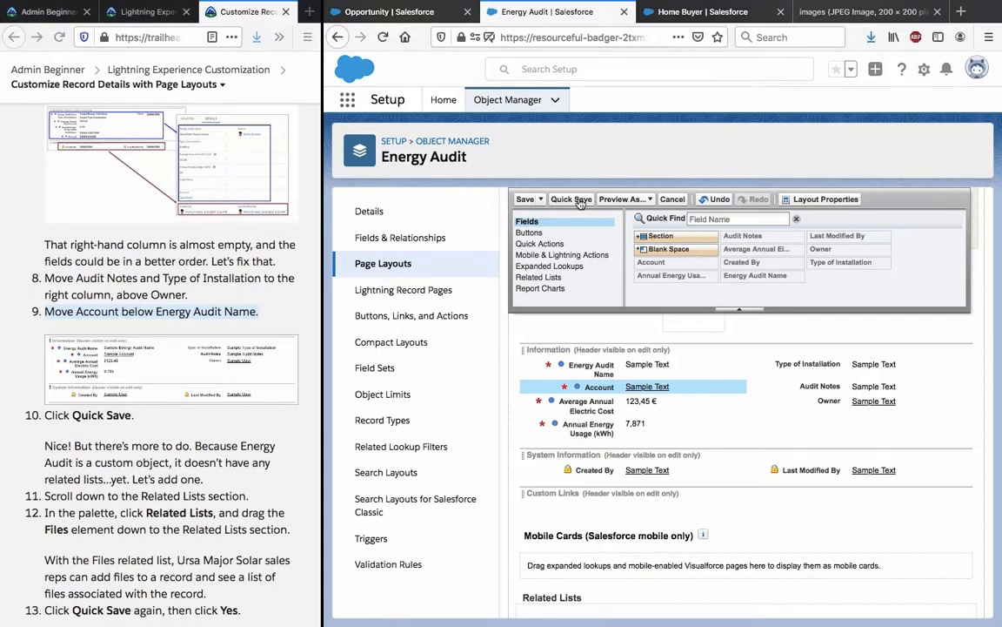
click(579, 201)
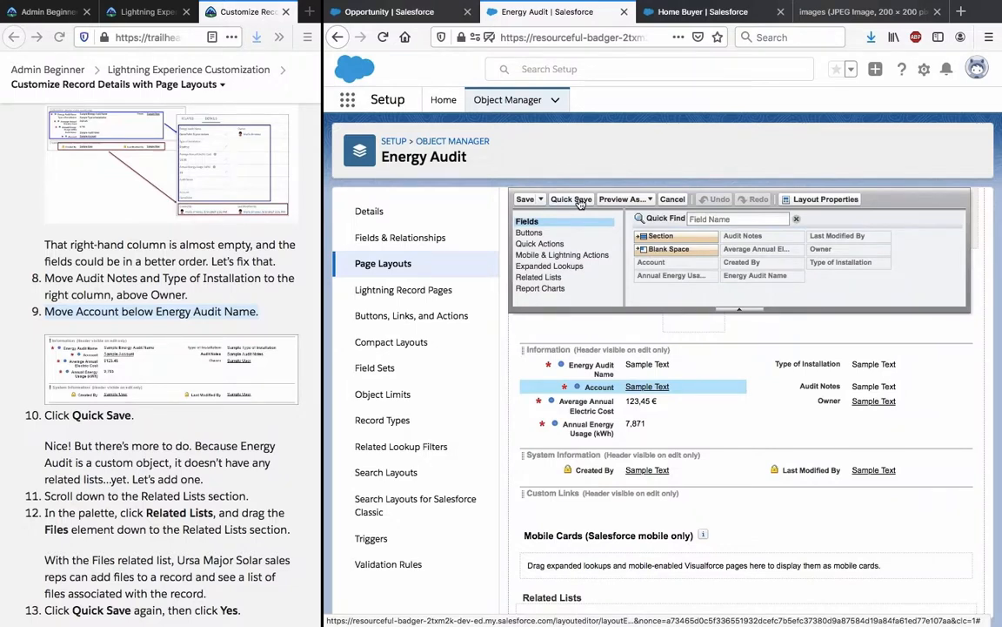
Study the unit's instructions for adding a related list and locate the Related Lists section in the Energy Audit layout
triple_click(230, 478)
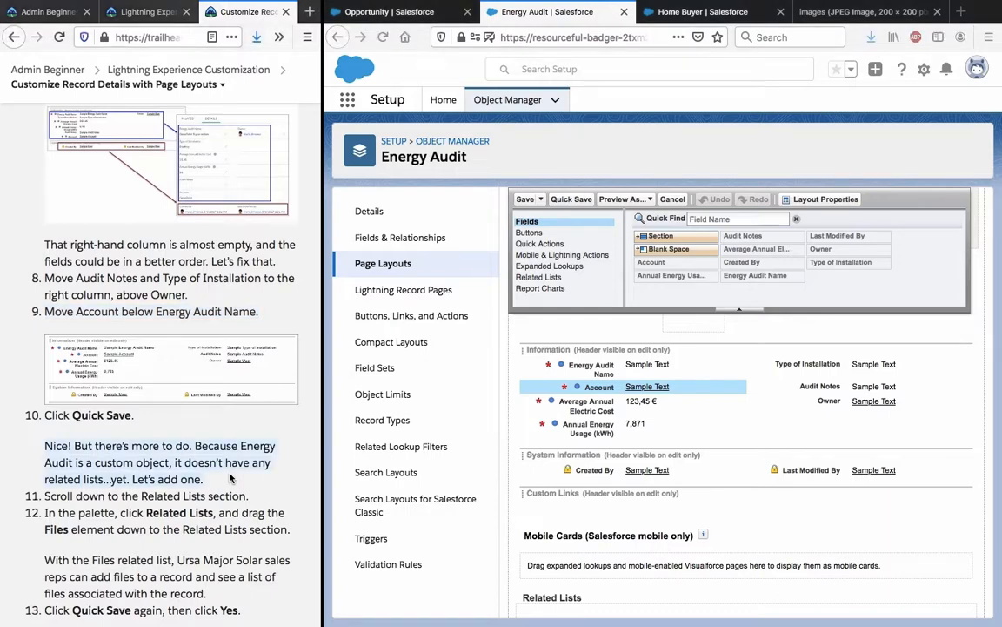
scroll(231, 478, down, 1)
double_click(230, 474)
triple_click(230, 473)
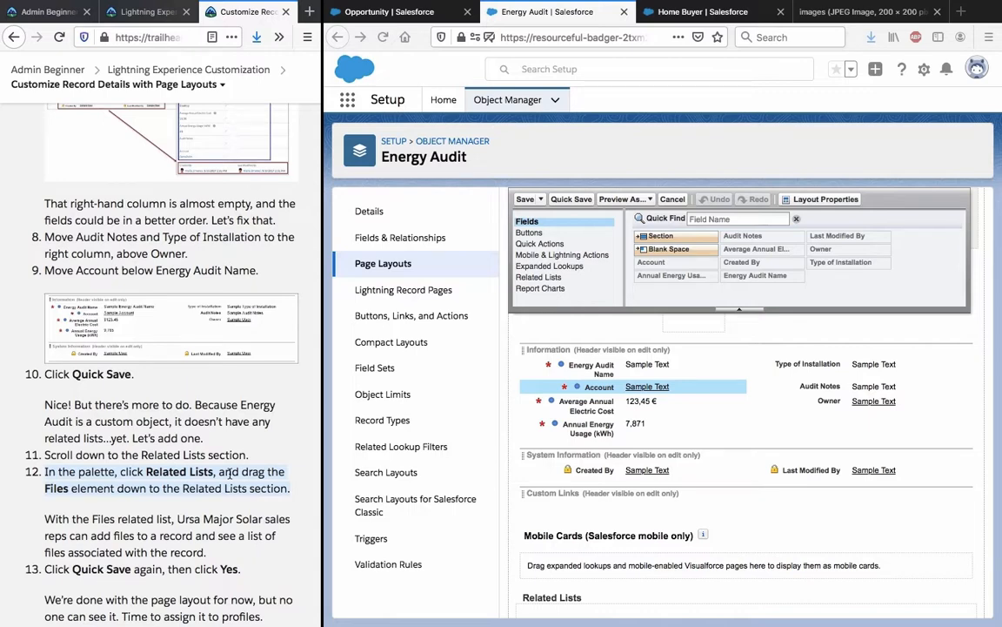
scroll(712, 455, up, 4)
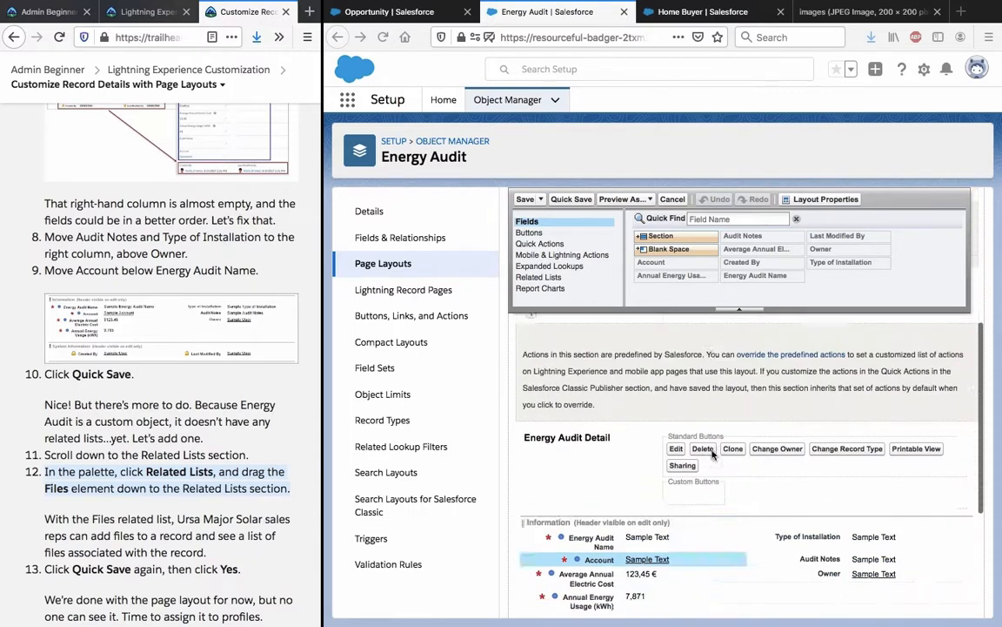
scroll(713, 455, down, 5)
triple_click(537, 559)
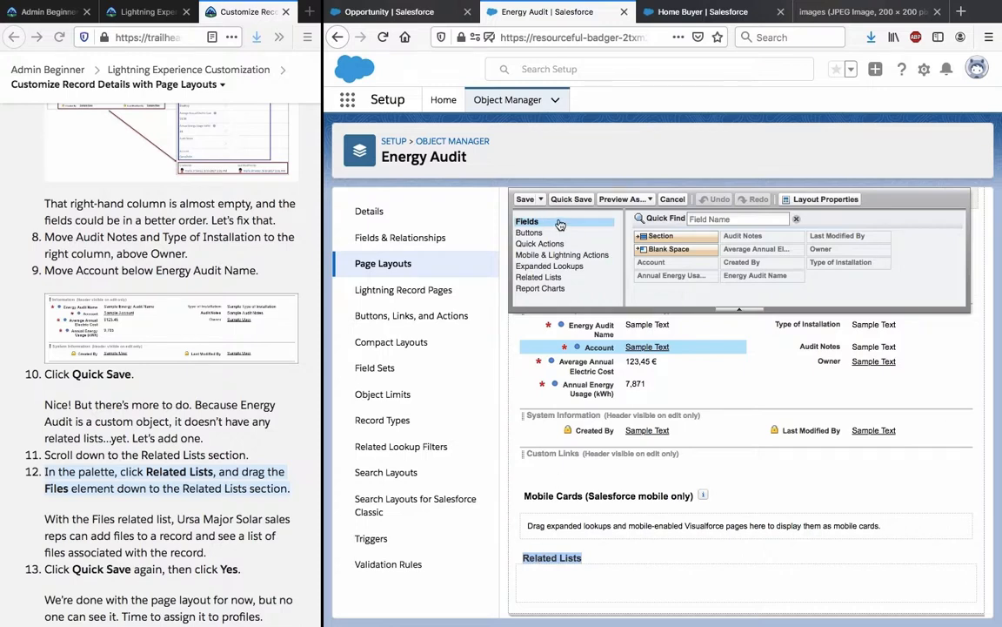
scroll(556, 247, up, 1)
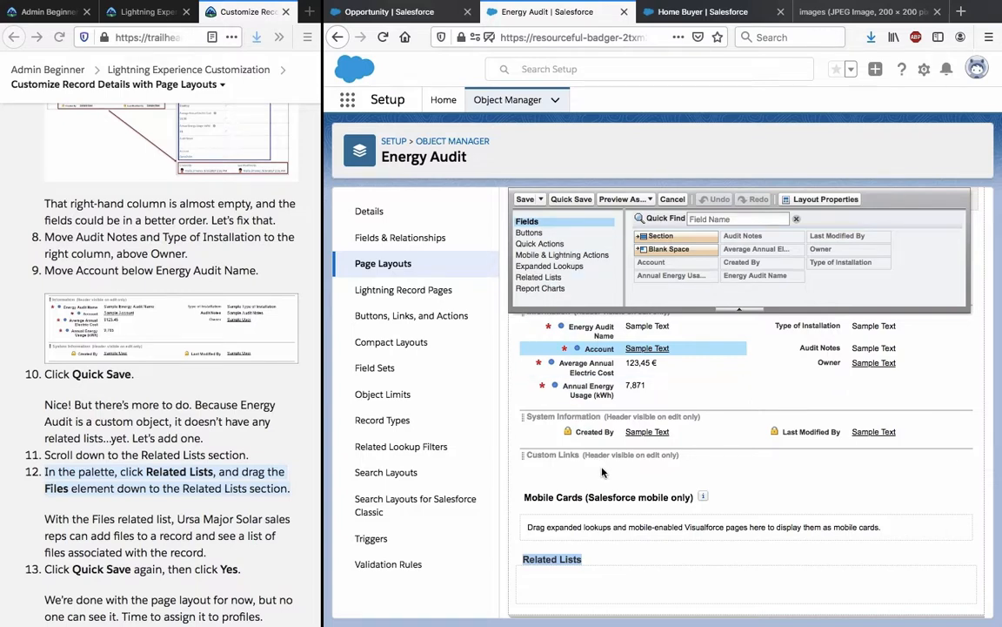
scroll(602, 470, up, 3)
scroll(602, 471, up, 2)
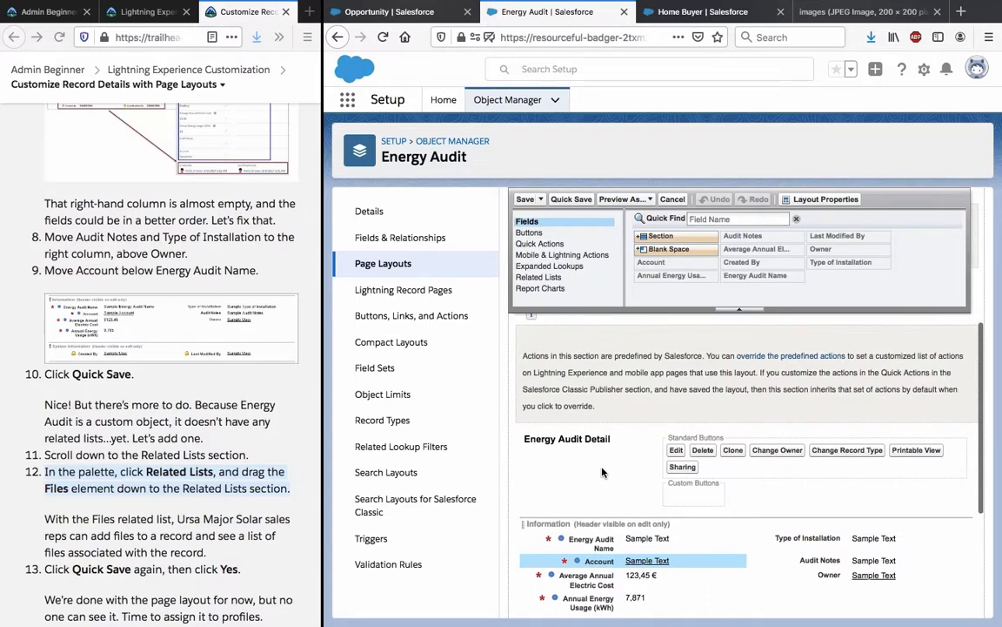
scroll(602, 471, down, 7)
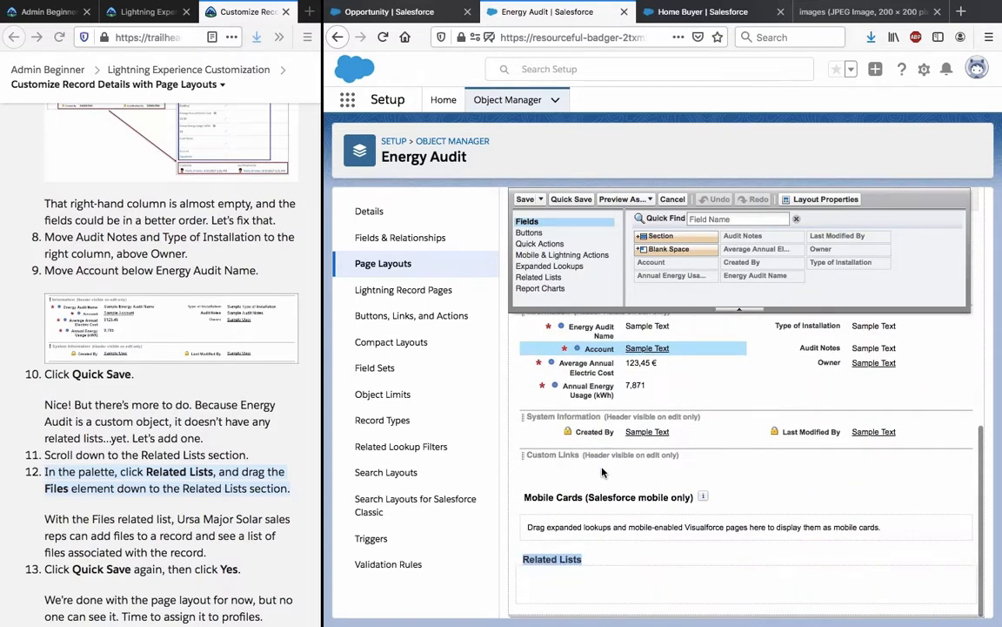
click(602, 471)
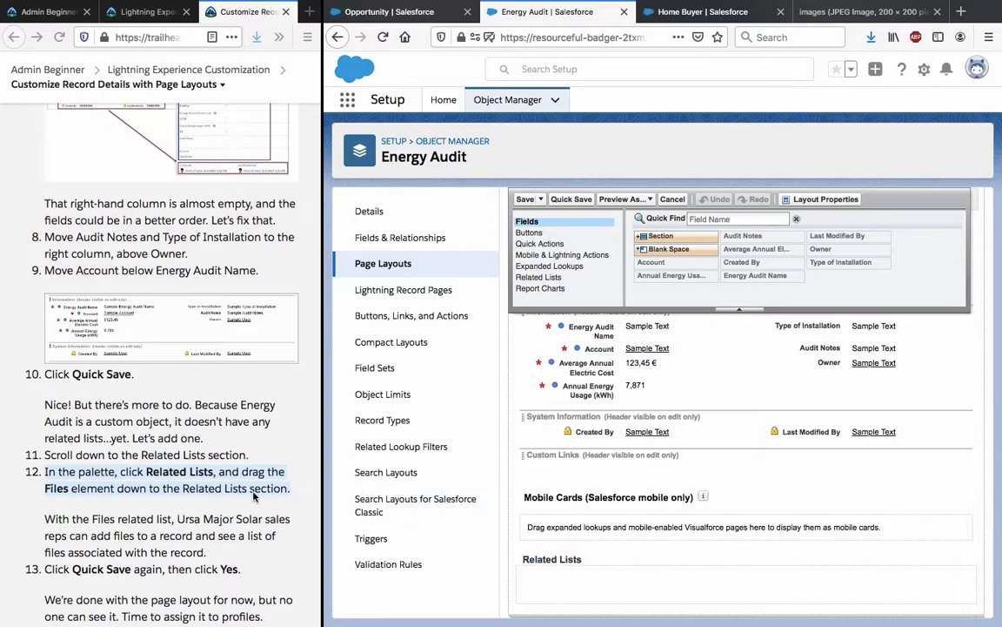
scroll(650, 470, up, 1)
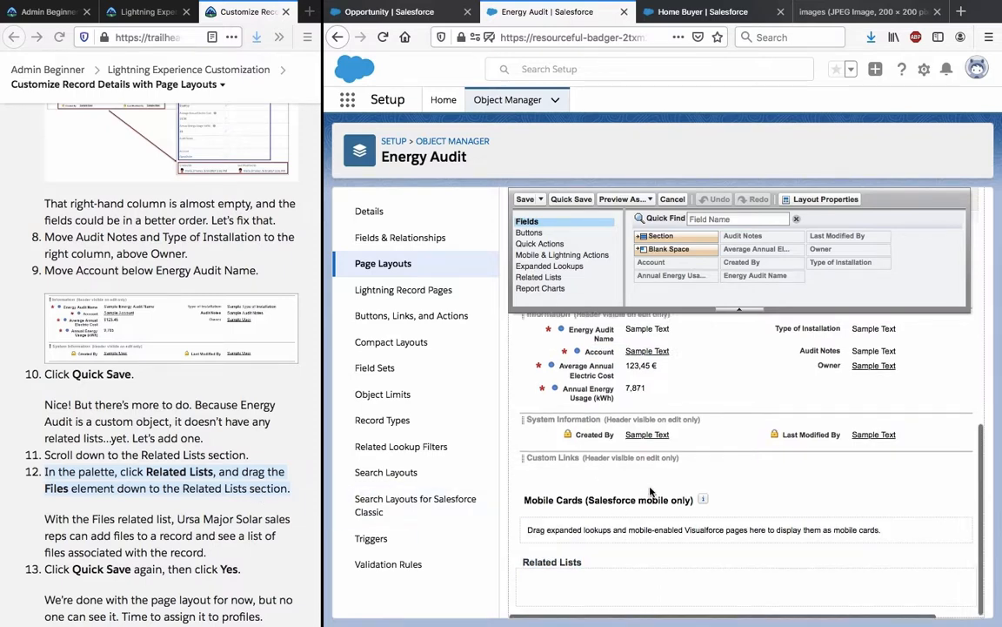
scroll(650, 487, down, 1)
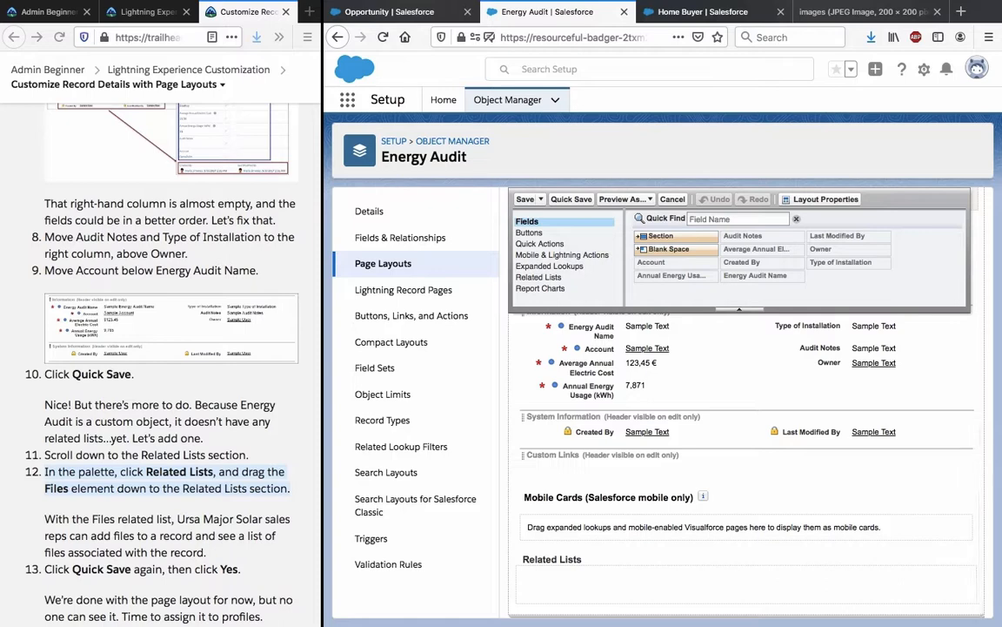
Search the page text for "files" and "file", then clear and close the search
key(ctrl+f)
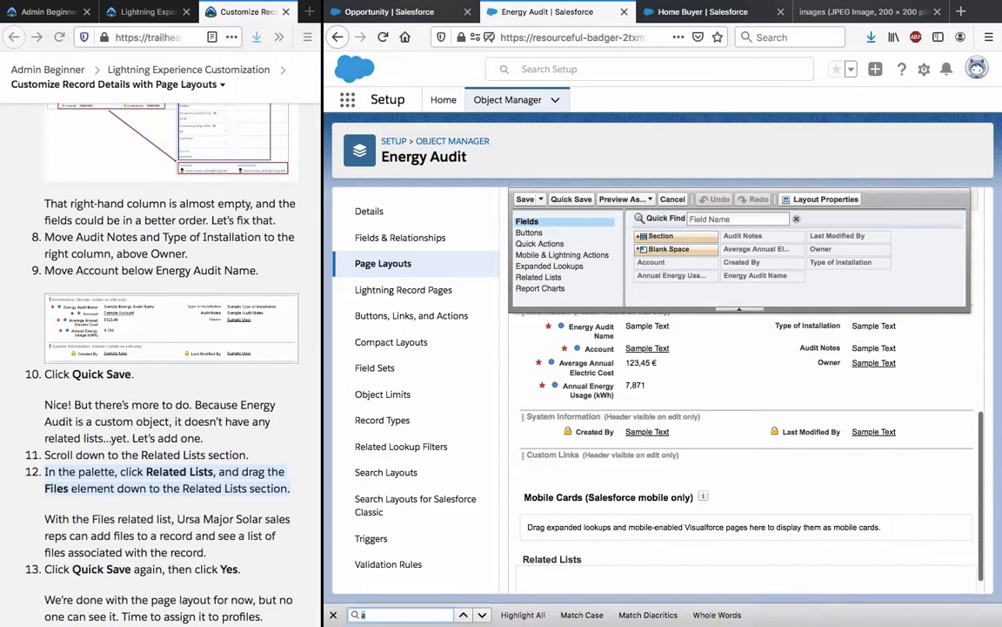
text(fil)
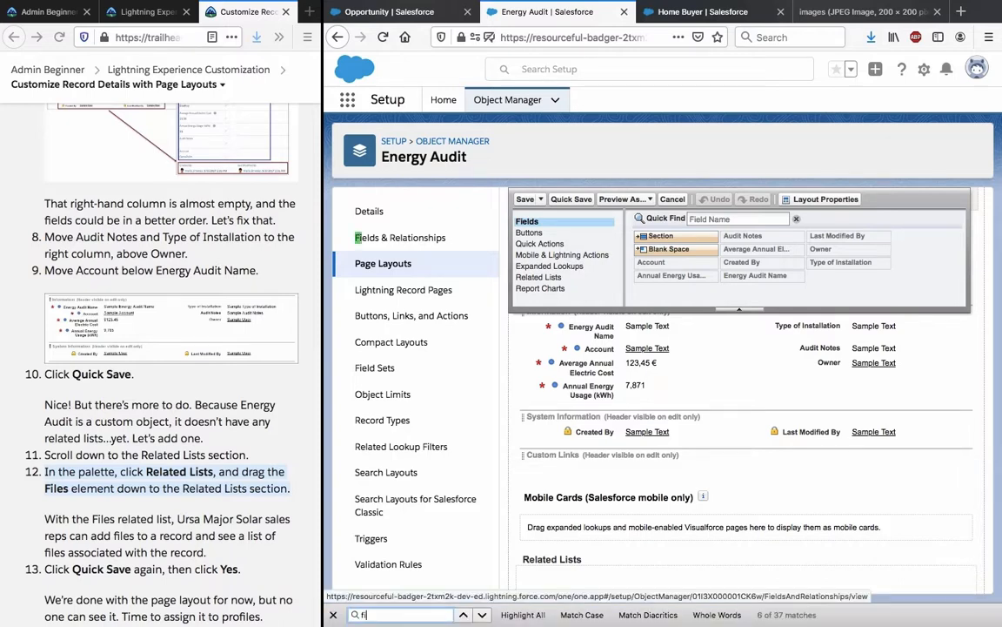
text(es)
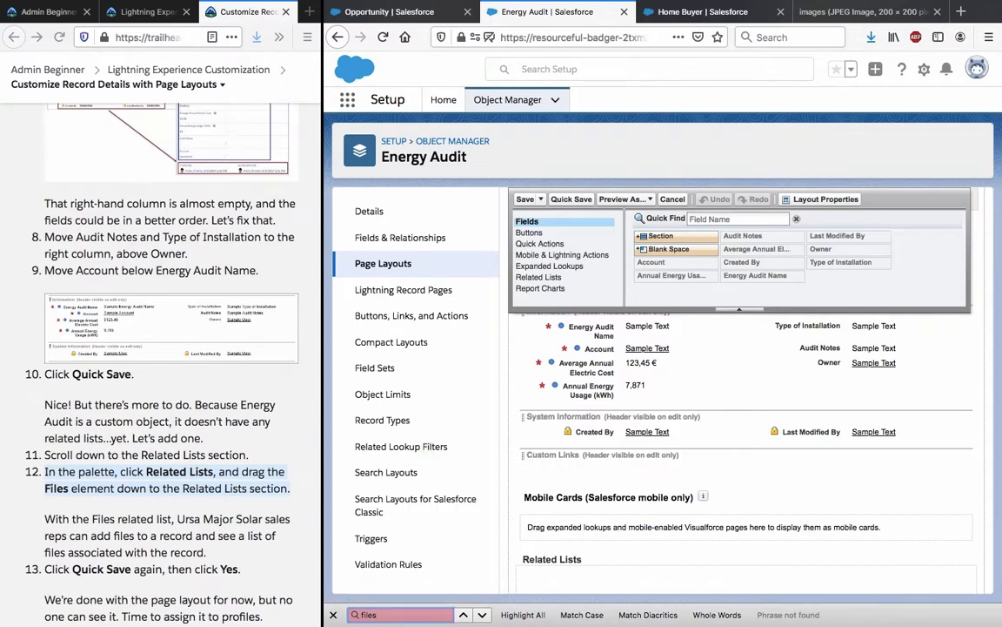
key(BackSpace)
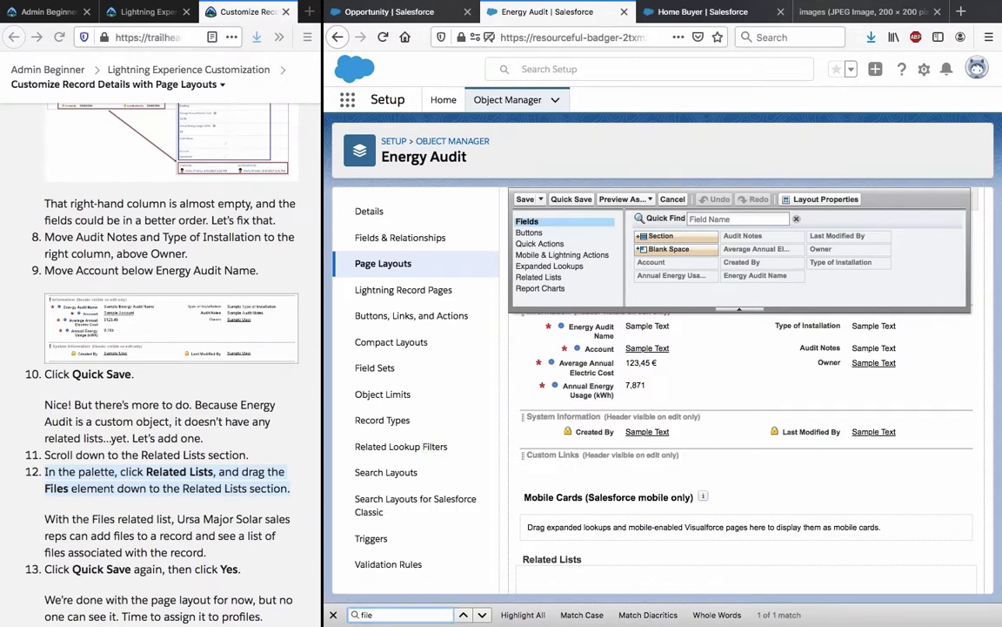
key(BackSpace)
key(BackSpace)
key(BackSpace)
key(BackSpace)
key(Escape)
Filter the layout palette's fields by "files" and "file", then clear the filter
click(741, 218)
text(fil)
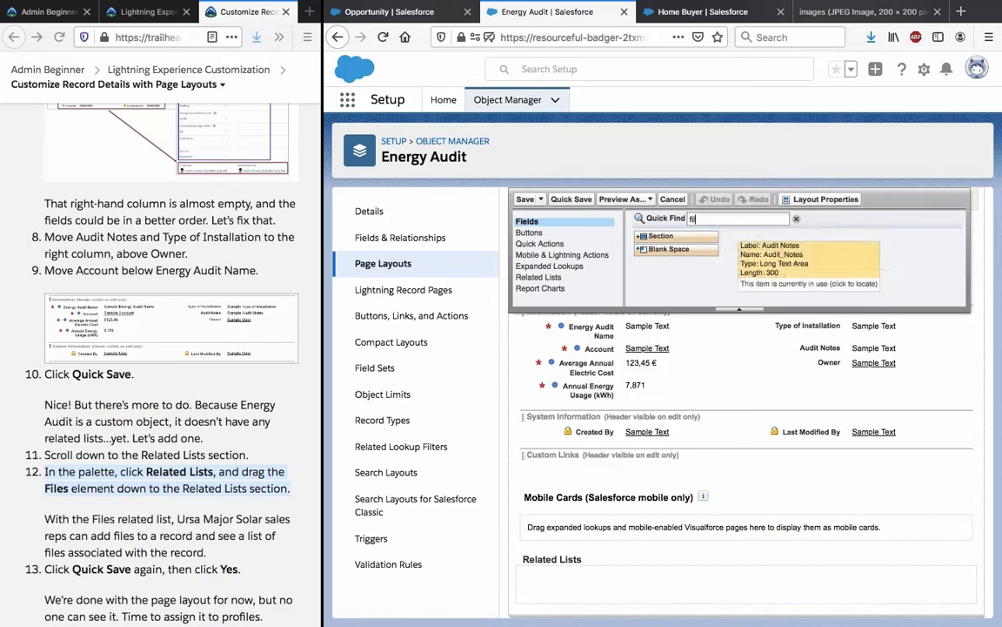
text(es)
key(BackSpace)
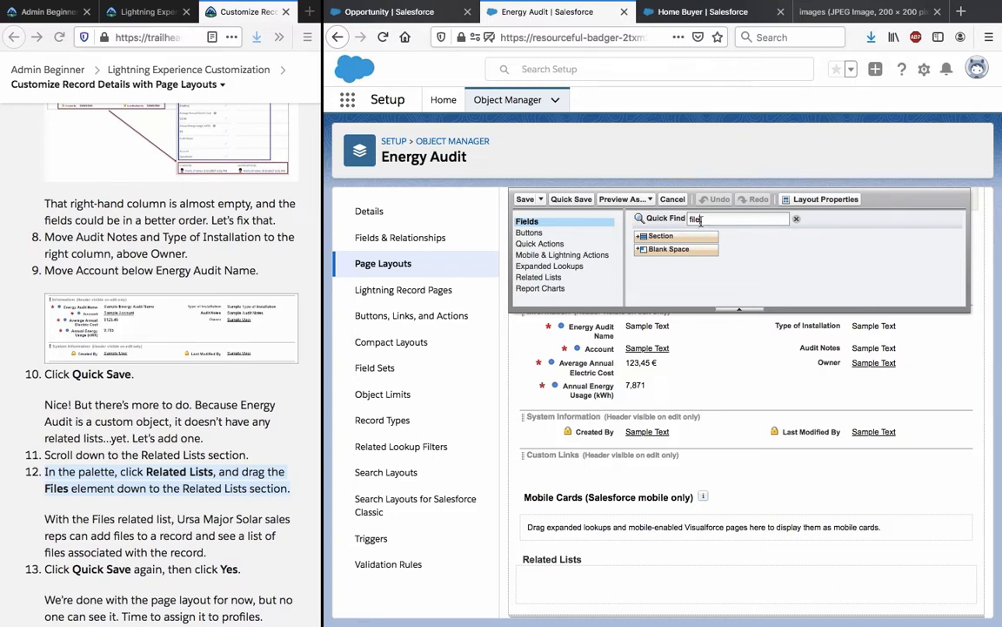
double_click(701, 219)
key(BackSpace)
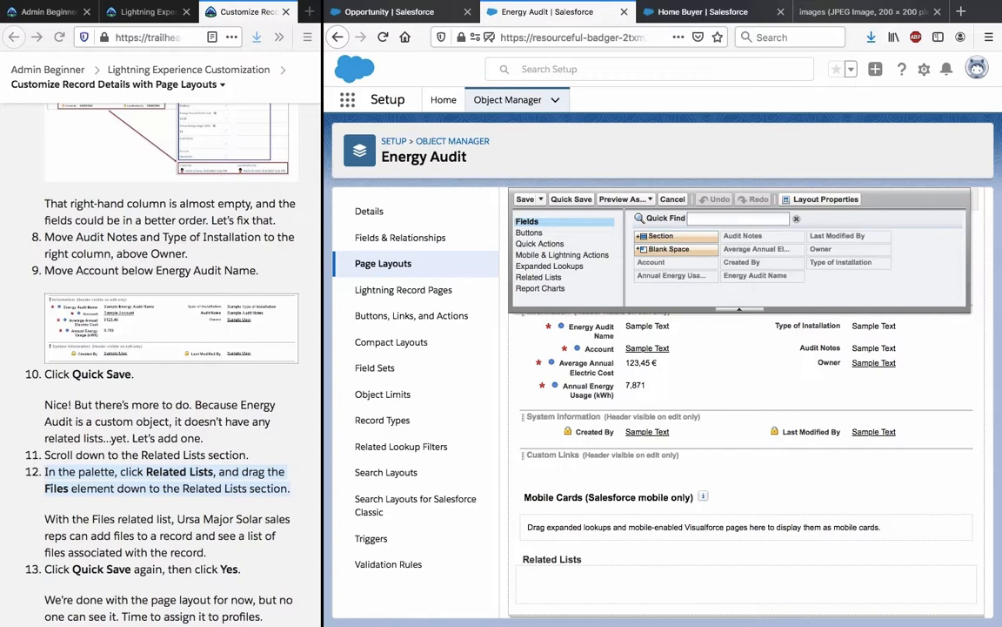
Read the Files related list note and try to place the File quick action in the layout's Related Lists section
scroll(185, 442, down, 1)
scroll(186, 442, down, 2)
click(185, 443)
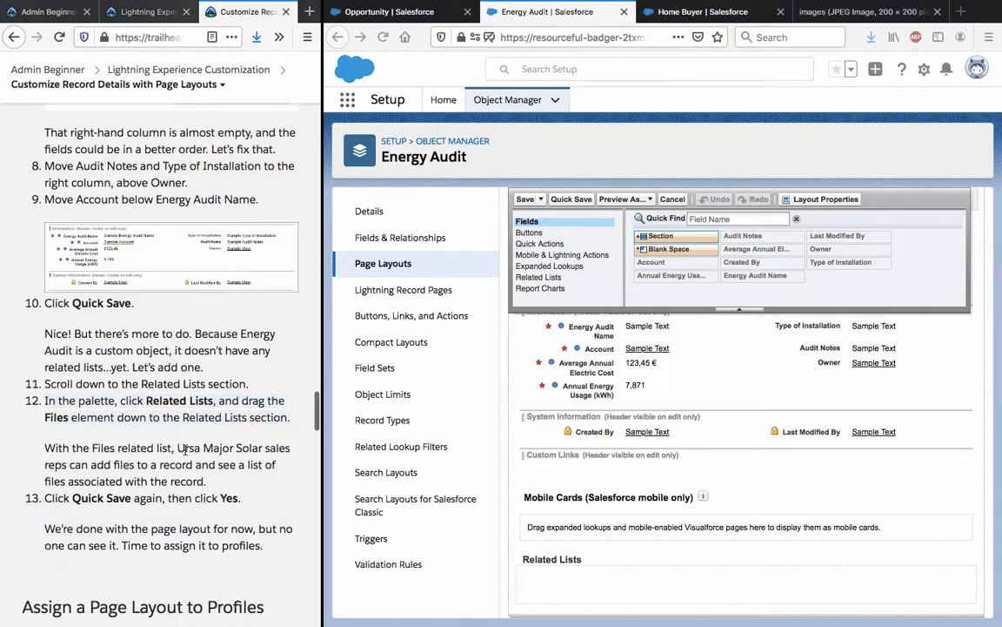
triple_click(184, 448)
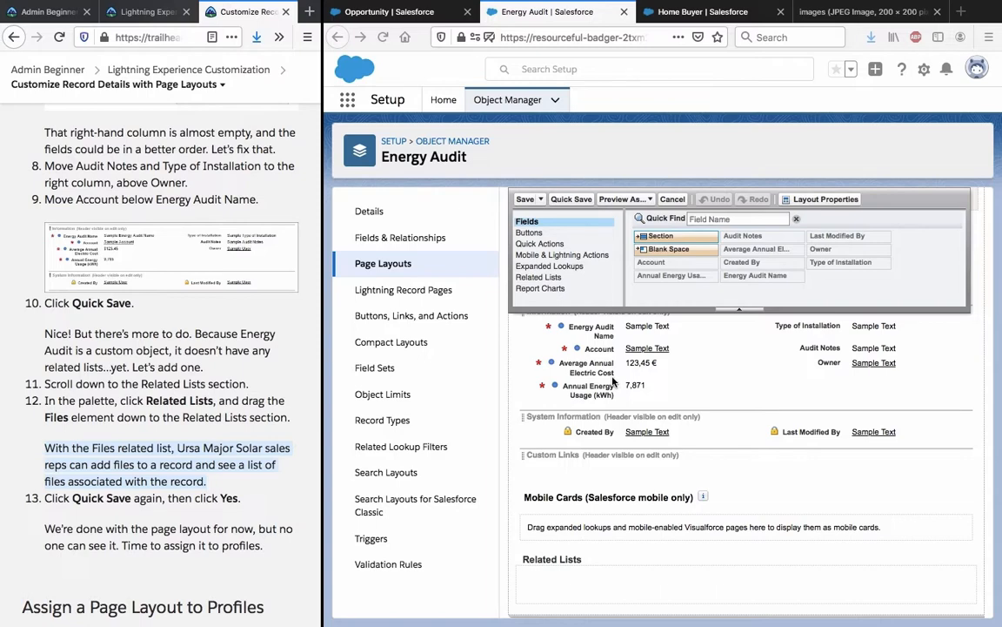
click(549, 234)
click(549, 234)
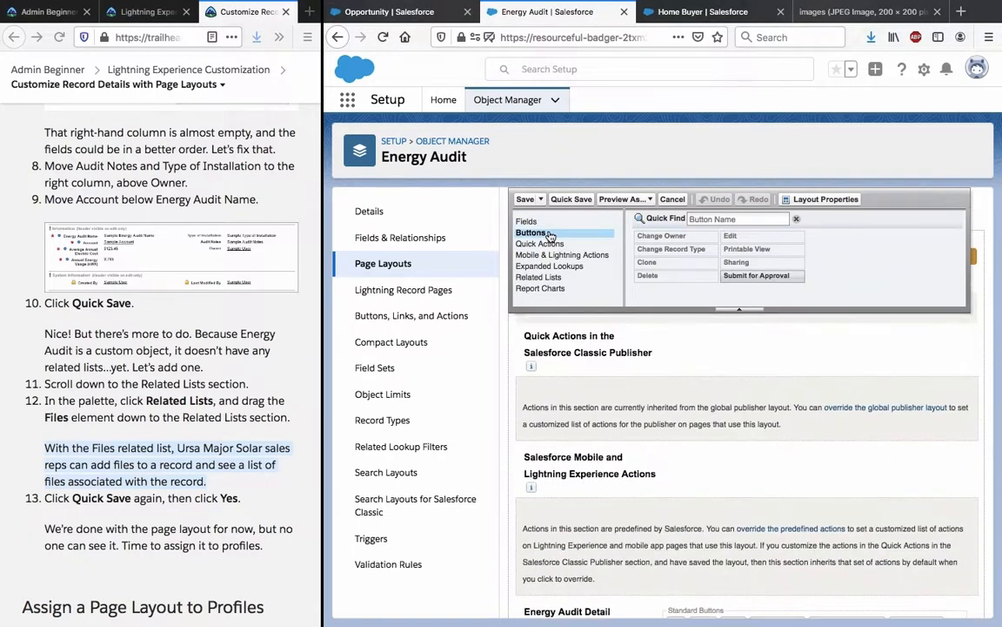
text(f)
click(570, 244)
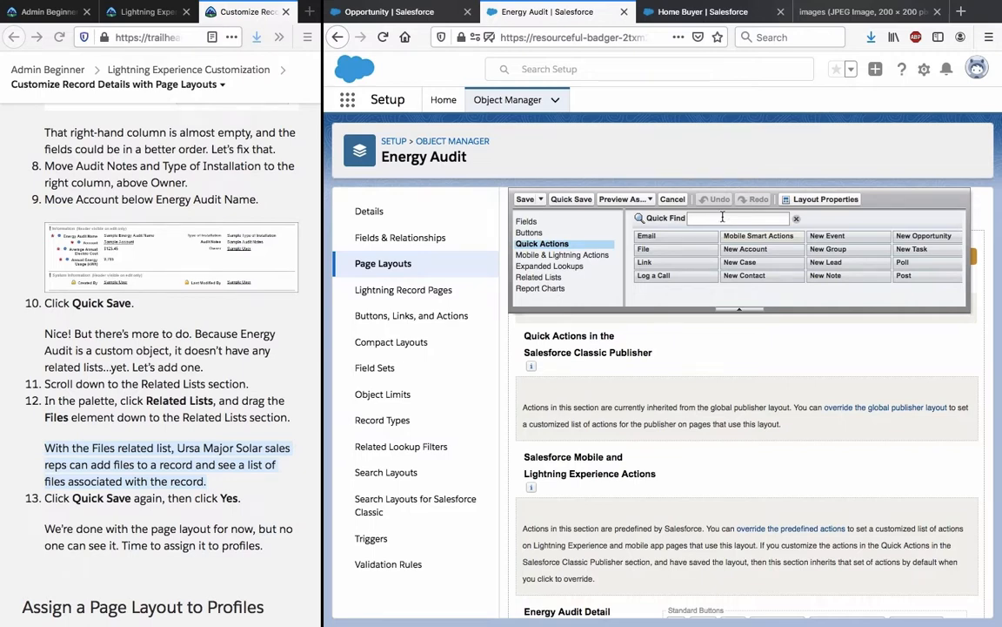
drag(644, 249, 537, 581)
Add the Files related list to the Related Lists section and quick-save the layout, overwriting users' related list customizations
click(548, 277)
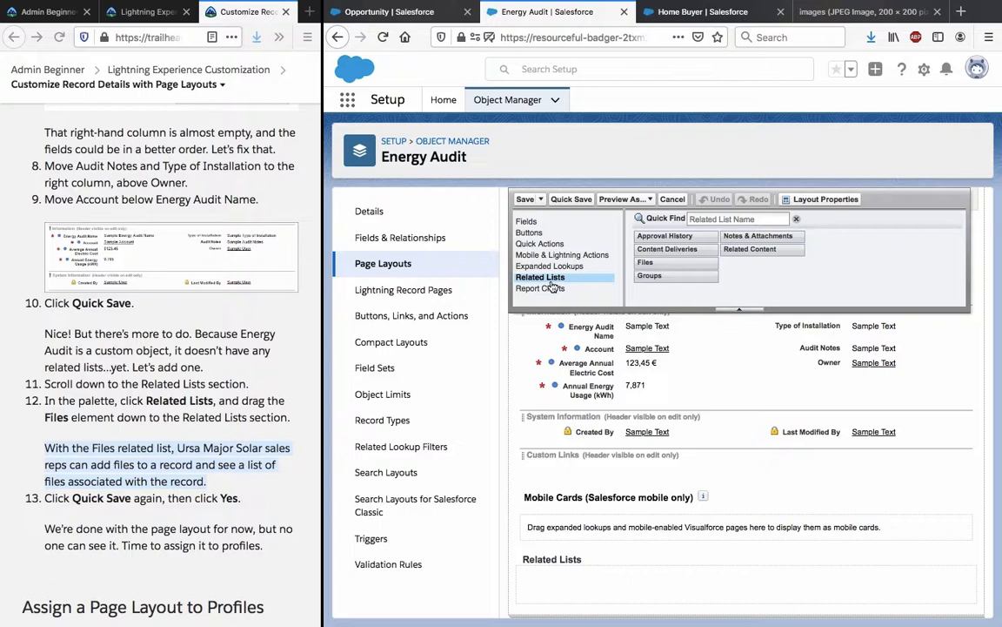
drag(646, 262, 575, 571)
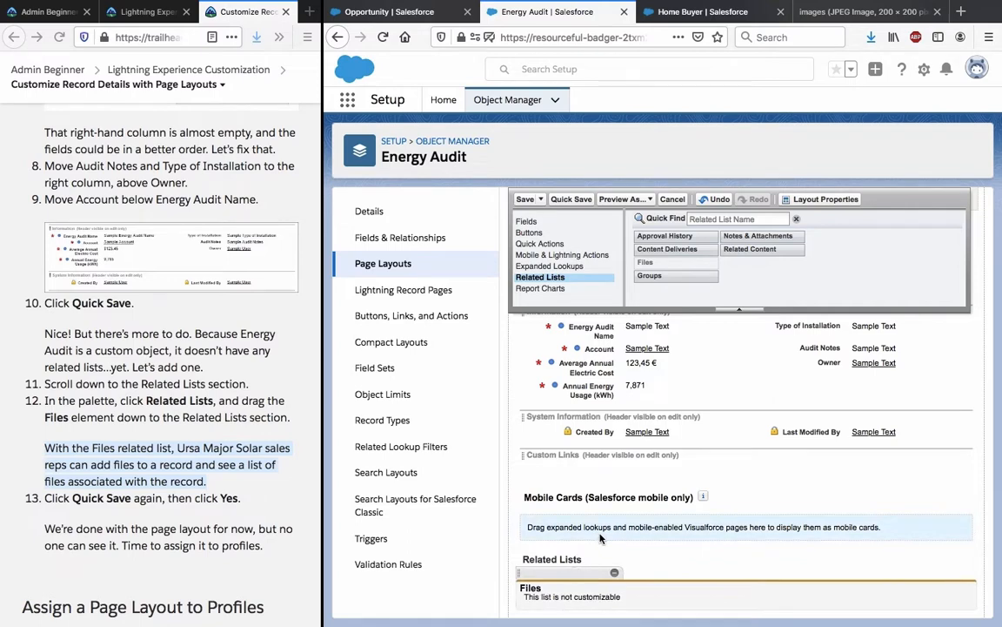
click(230, 383)
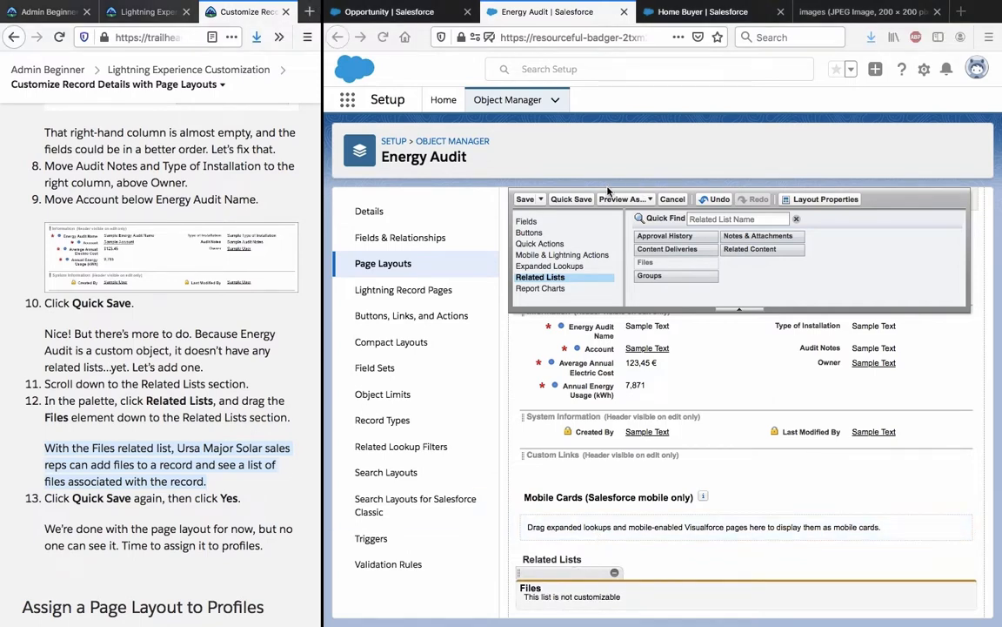
click(571, 198)
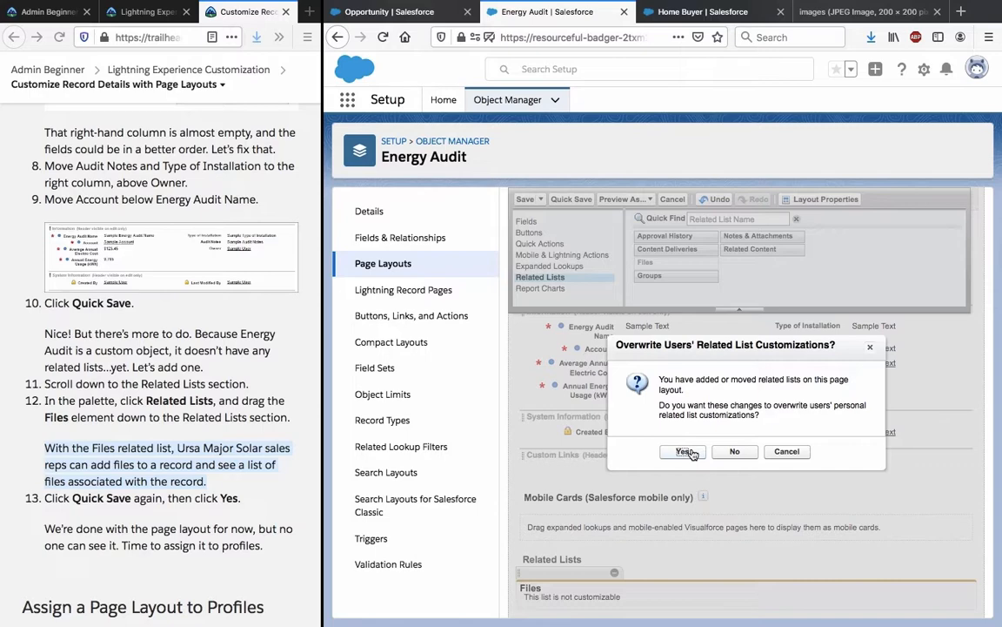
click(686, 451)
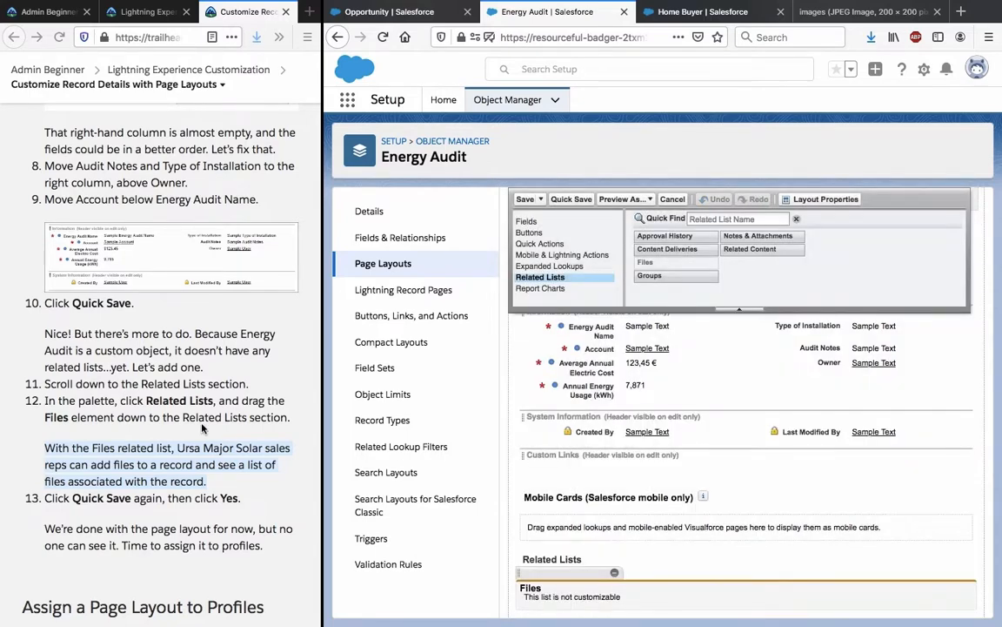
Follow the Assign a Page Layout to Profiles instructions to open Energy Audit's page layout assignments for editing
click(181, 379)
scroll(202, 424, down, 2)
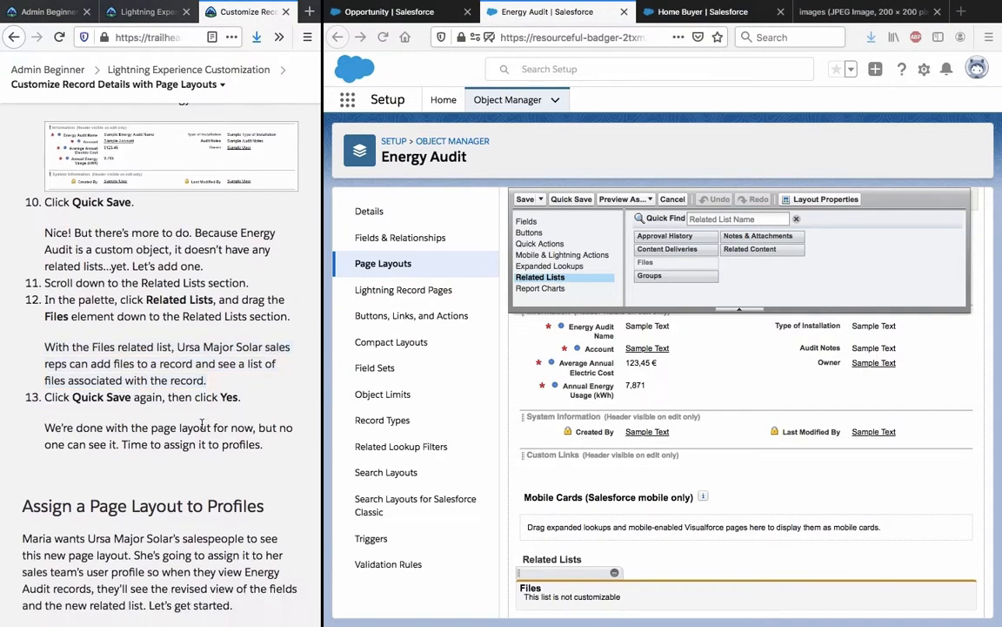
scroll(202, 427, down, 1)
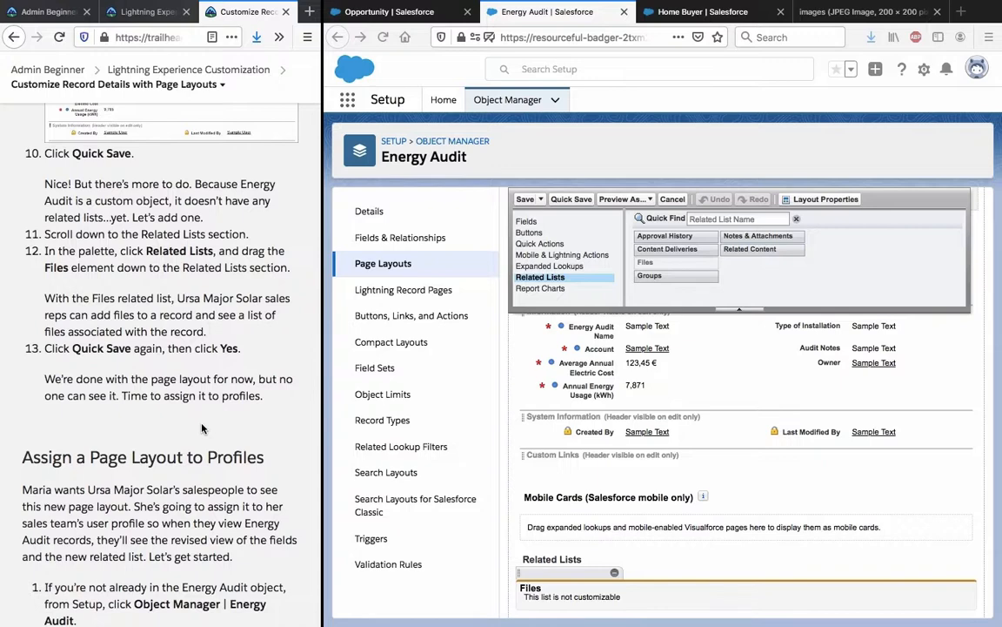
scroll(202, 427, down, 3)
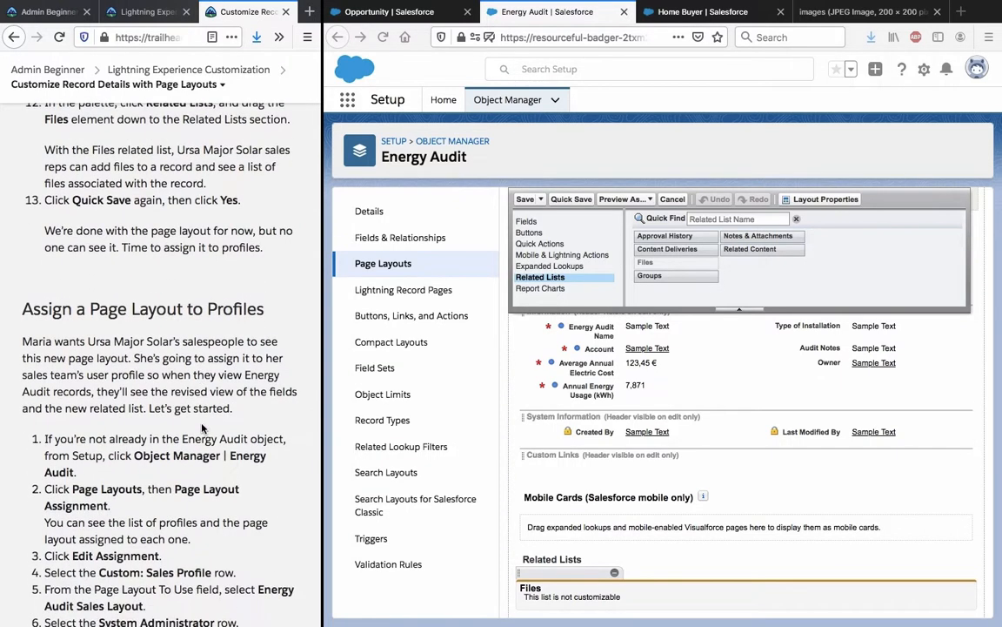
scroll(202, 426, down, 4)
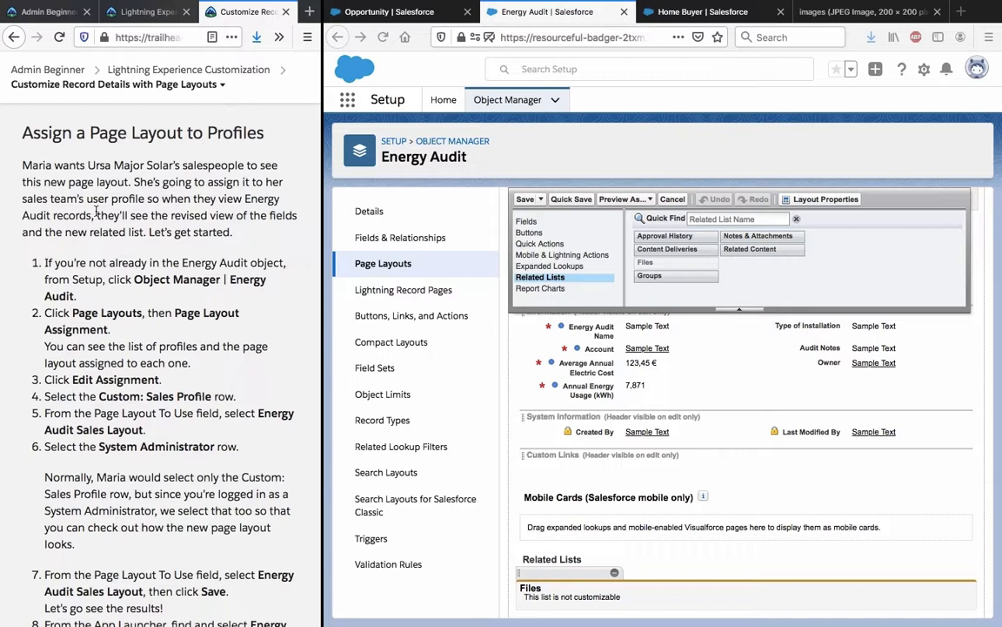
drag(44, 262, 348, 284)
click(394, 148)
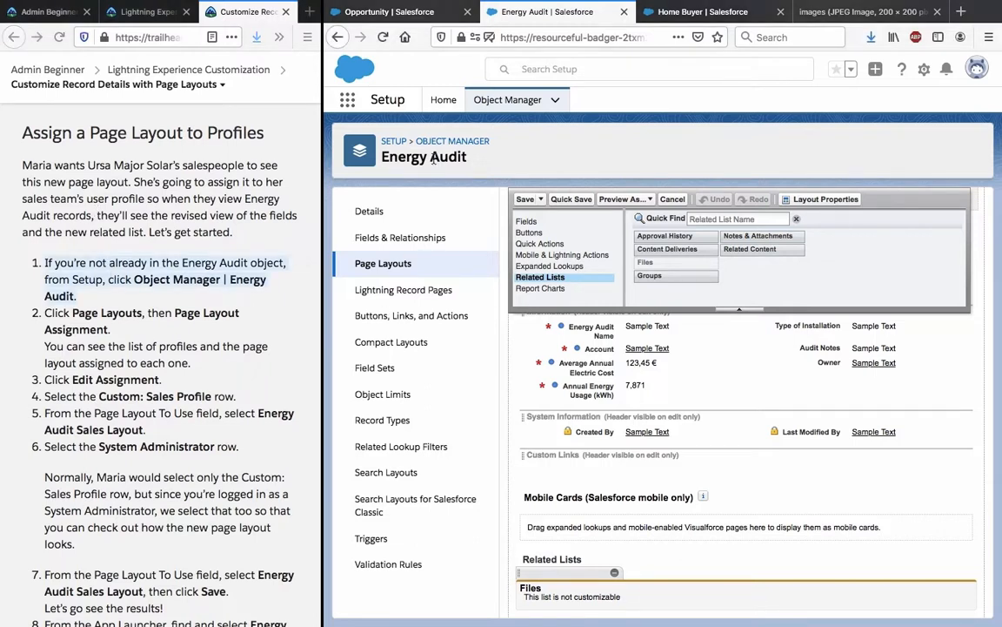
click(371, 271)
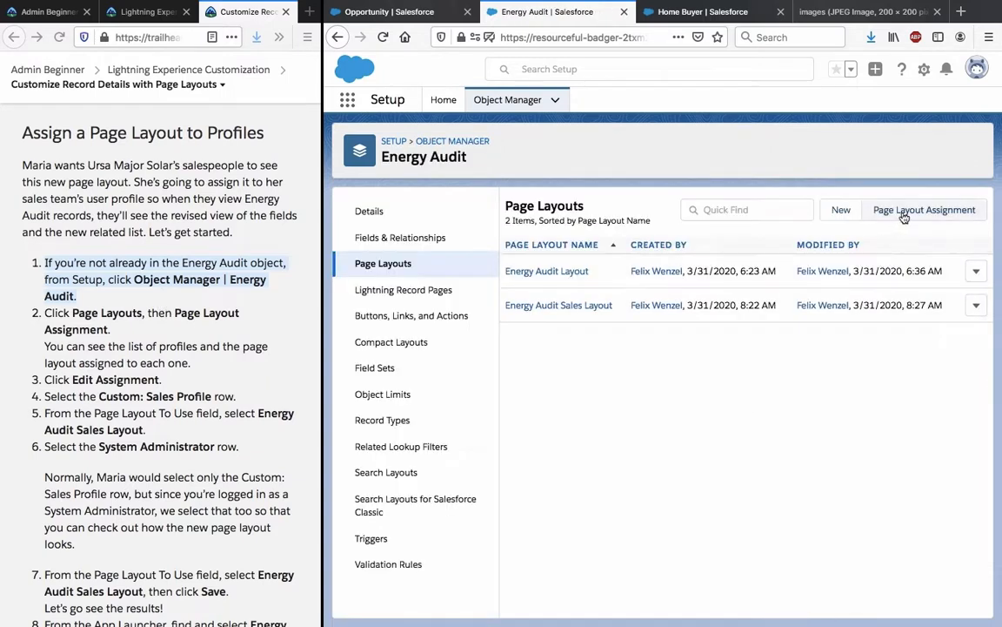
click(924, 209)
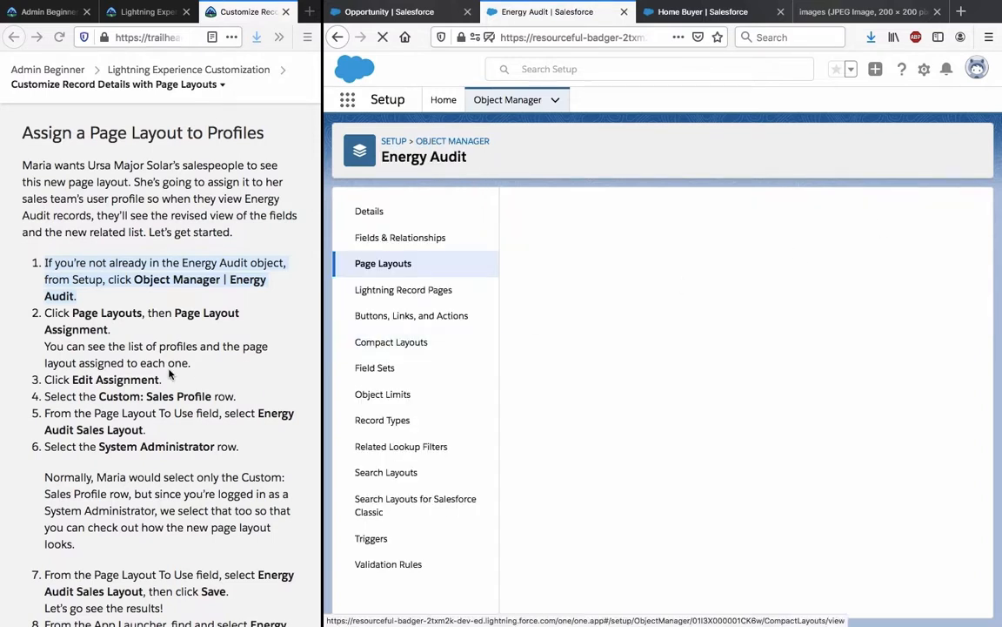
triple_click(126, 398)
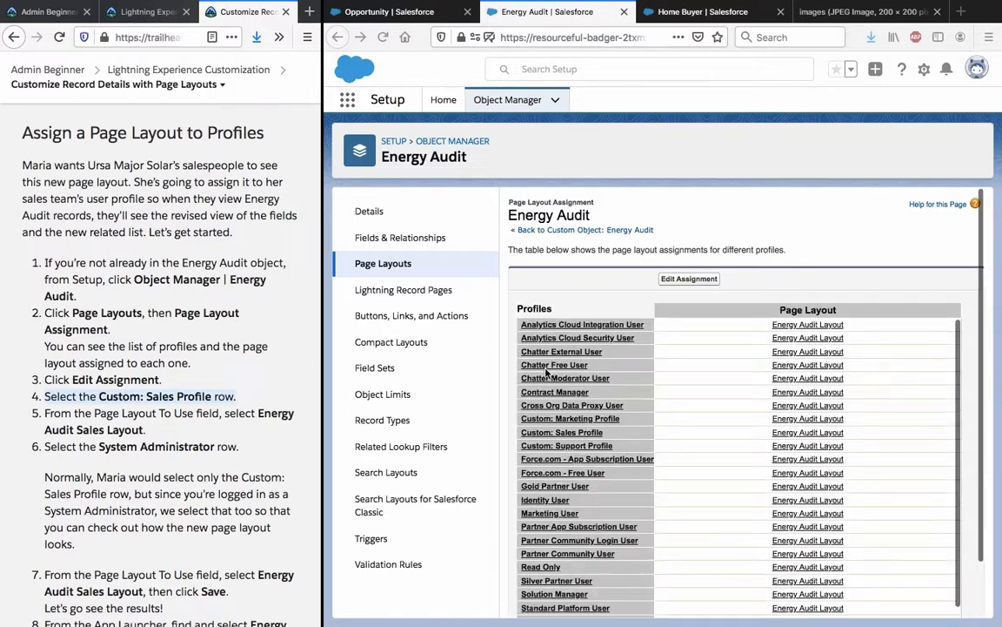
click(685, 281)
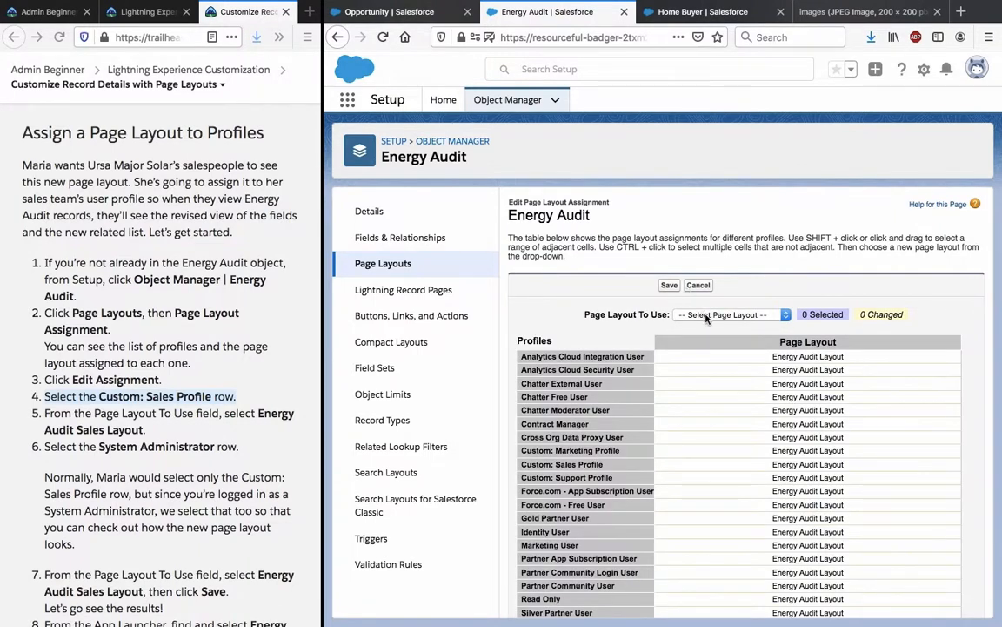
click(707, 318)
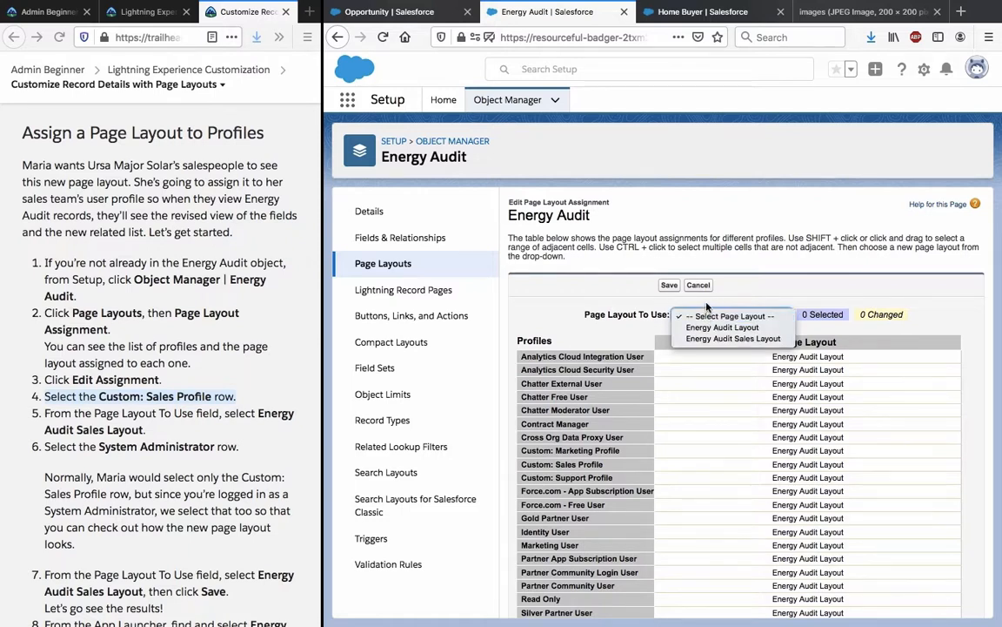
click(708, 317)
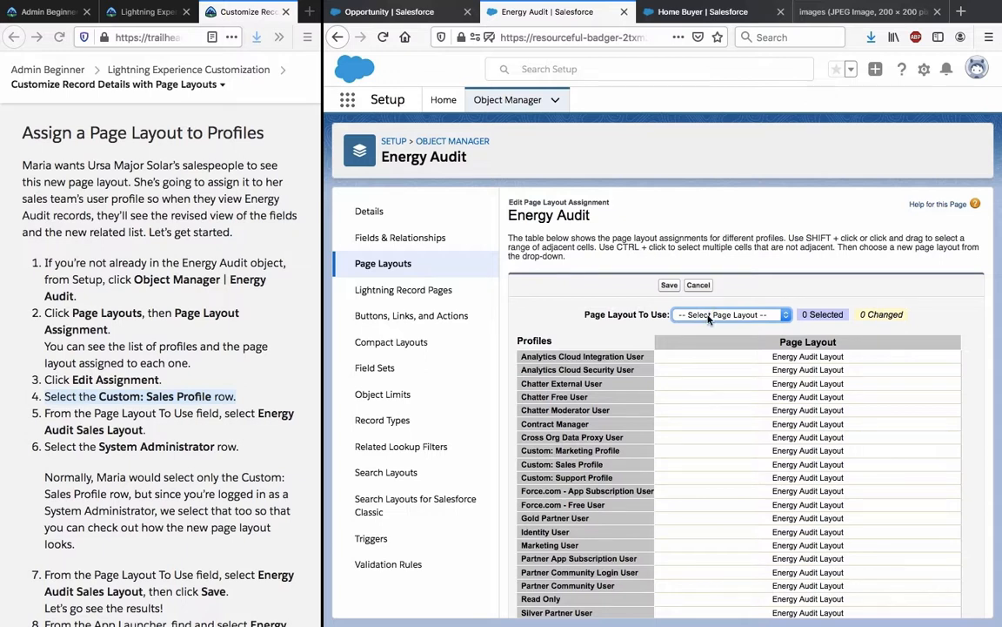
click(708, 318)
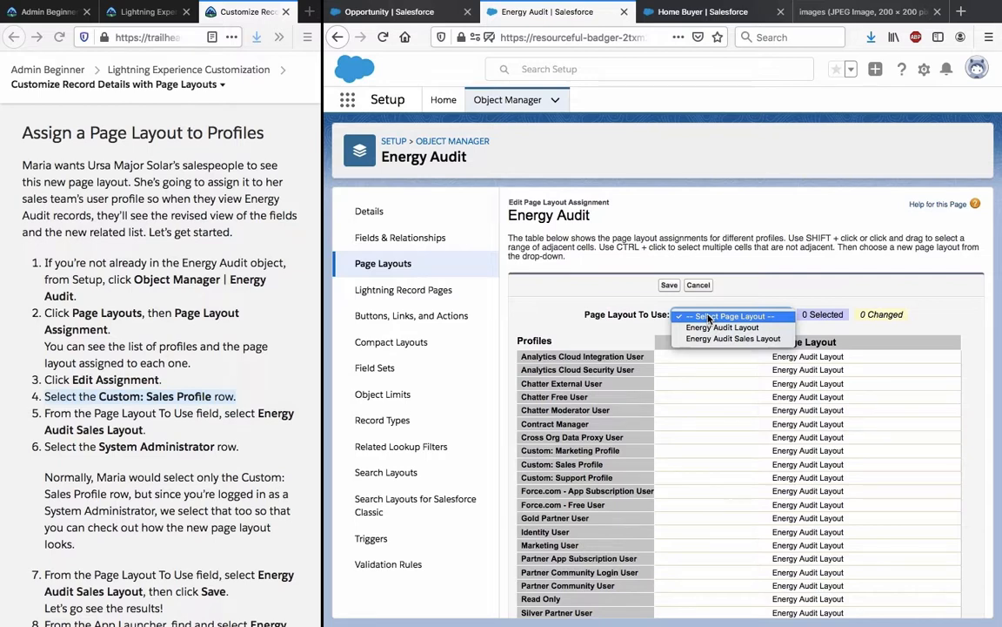
click(660, 253)
Assign Energy Audit Sales Layout to the Custom: Sales Profile and save the page layout assignment
scroll(659, 253, down, 1)
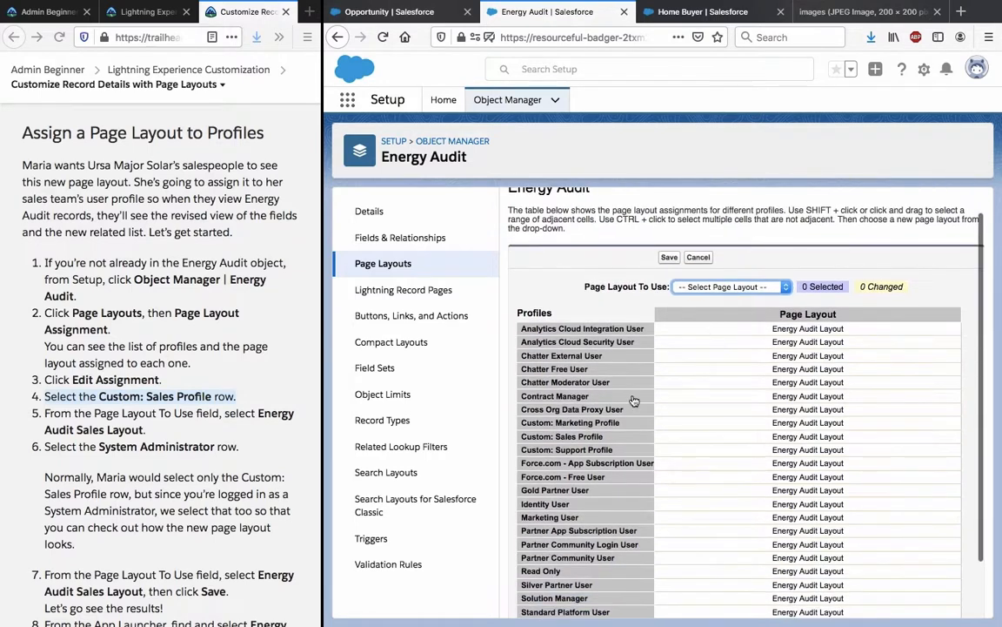
click(562, 433)
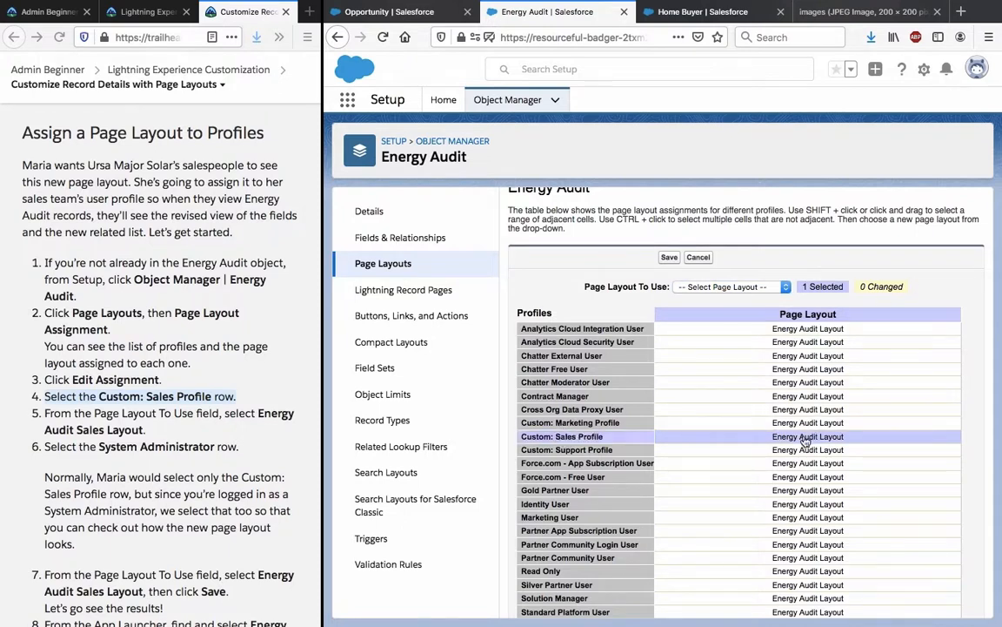
click(783, 286)
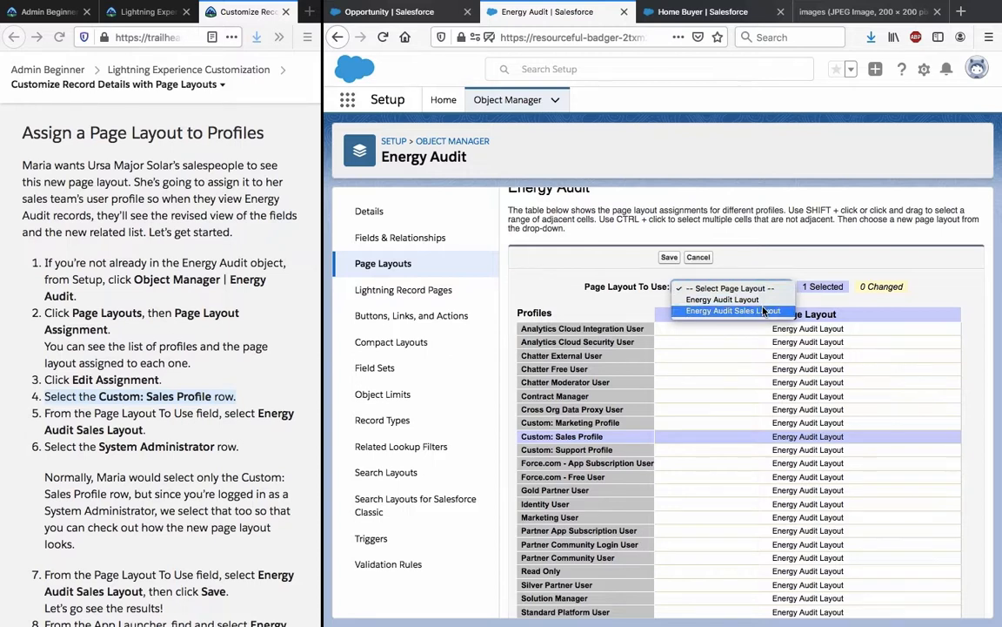
click(763, 310)
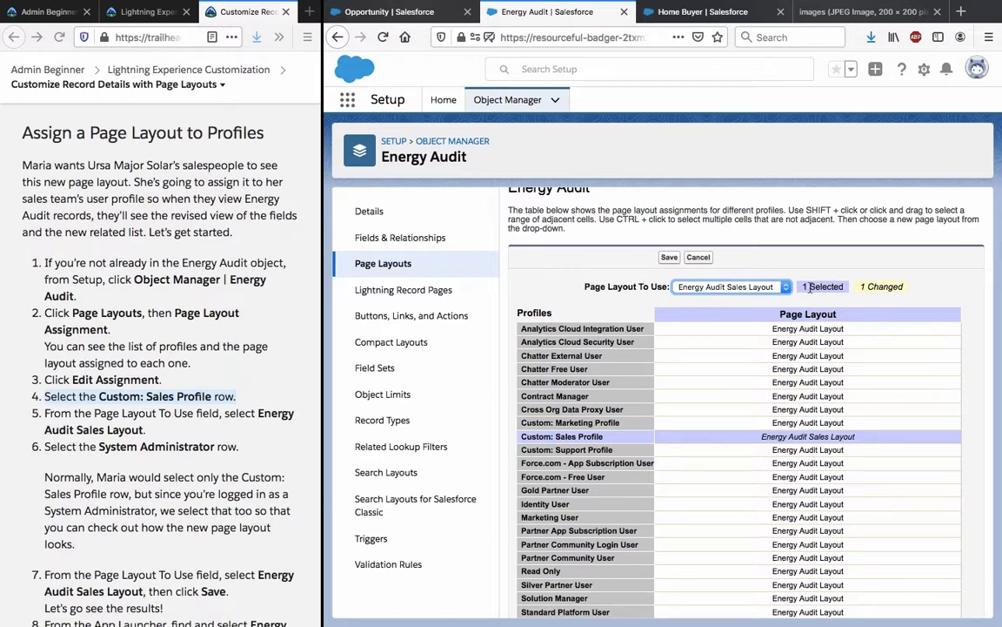
click(670, 259)
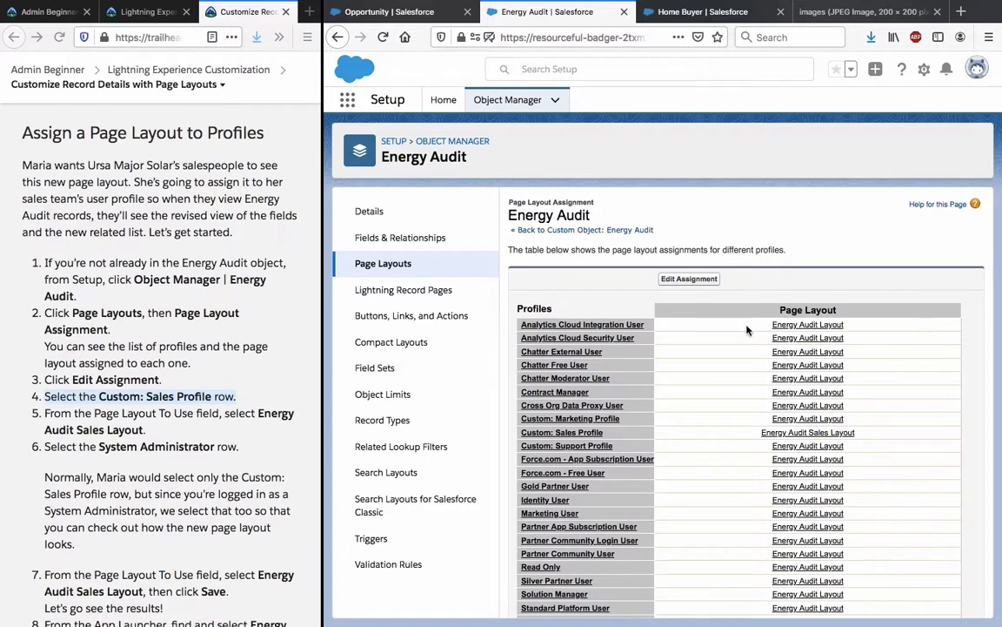
Edit the page layout assignments again, assign Energy Audit Sales Layout to the System Administrator profile, and save
click(692, 279)
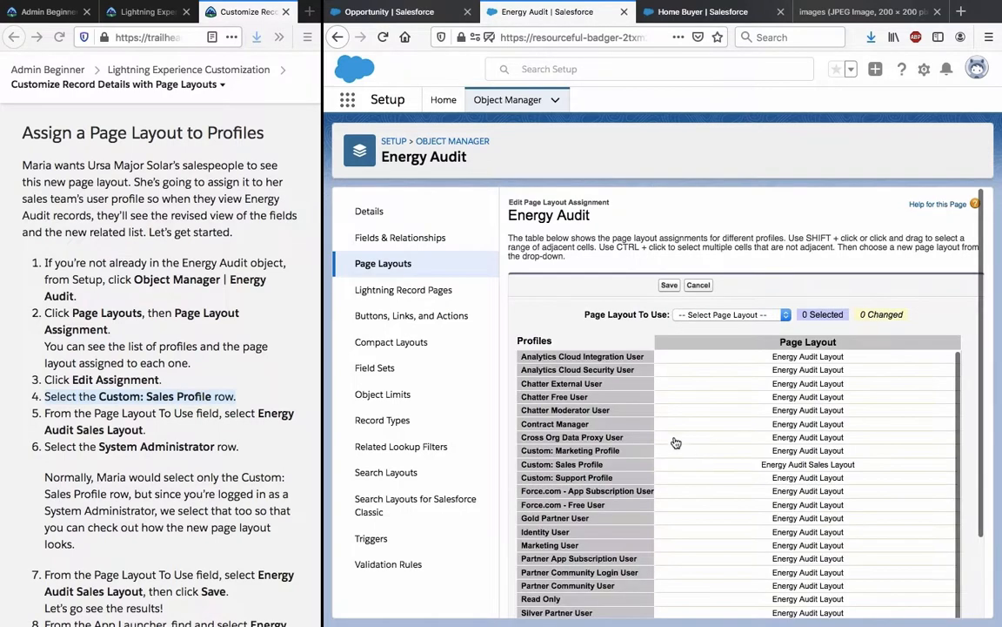
scroll(620, 443, down, 2)
scroll(571, 574, down, 2)
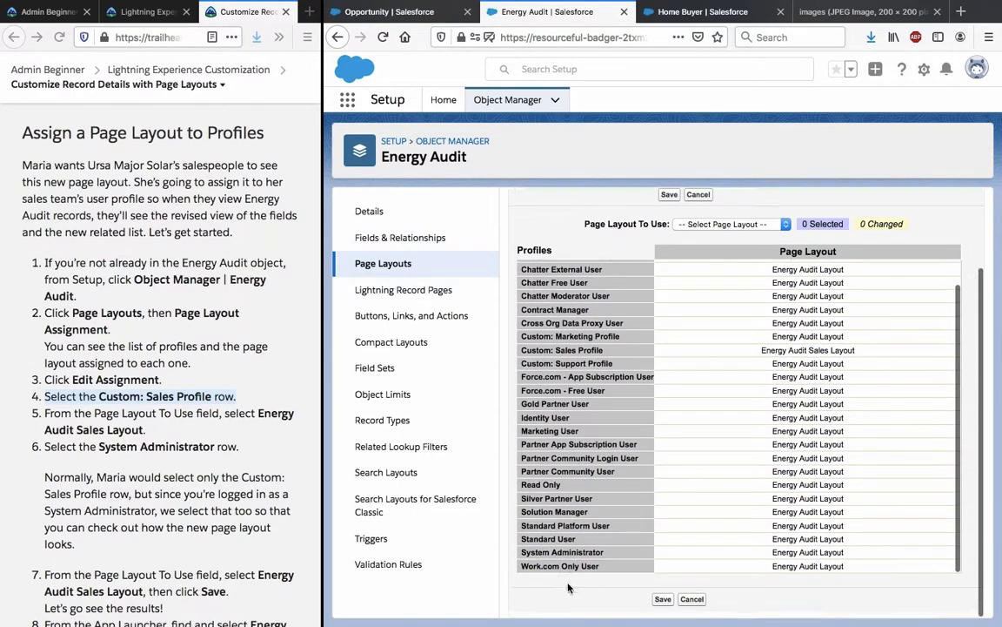
click(576, 552)
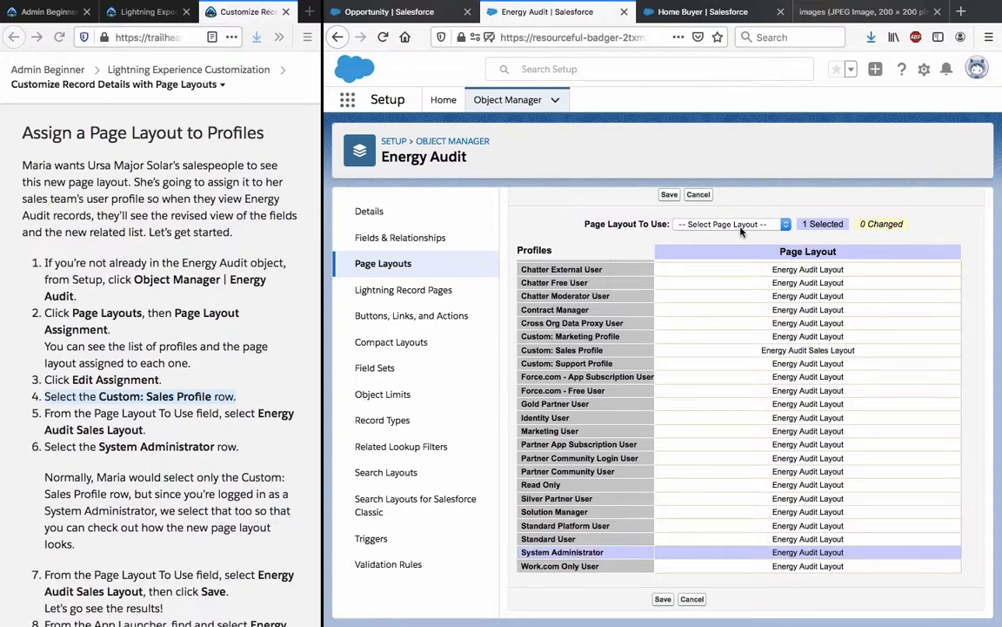
scroll(246, 531, down, 3)
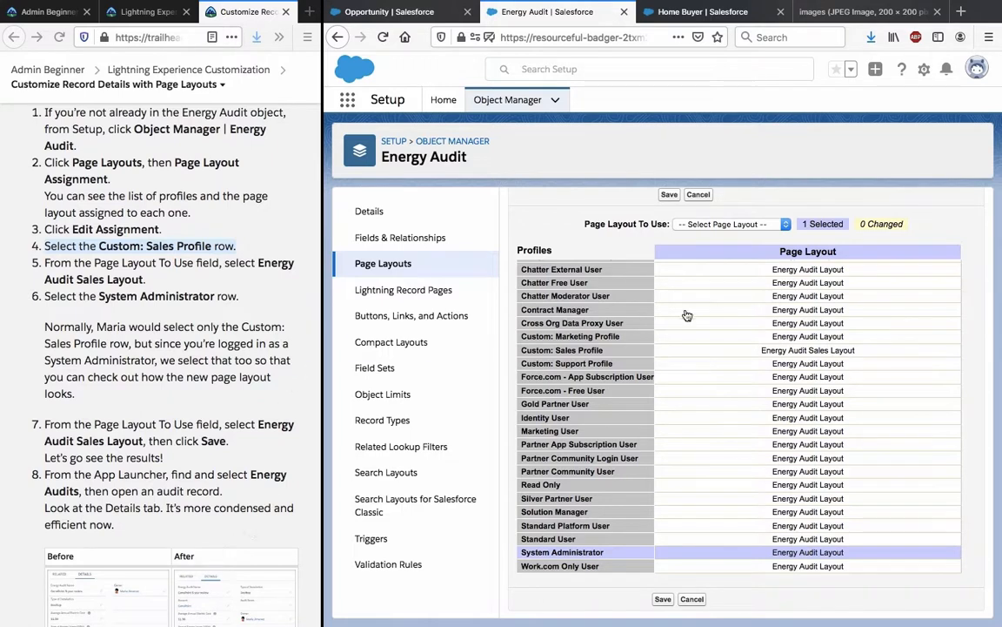
click(726, 223)
click(753, 251)
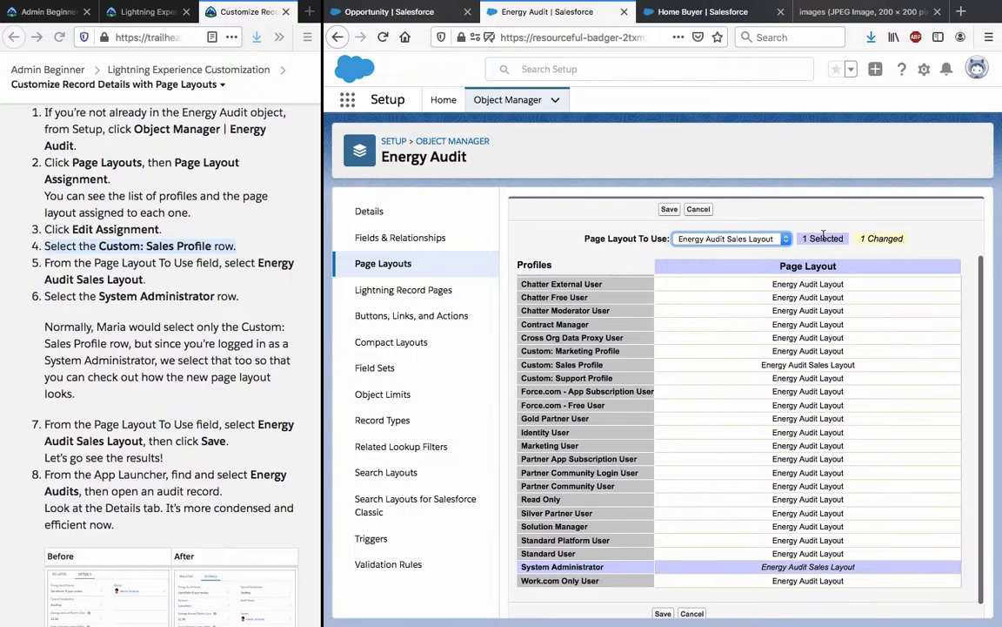
click(668, 209)
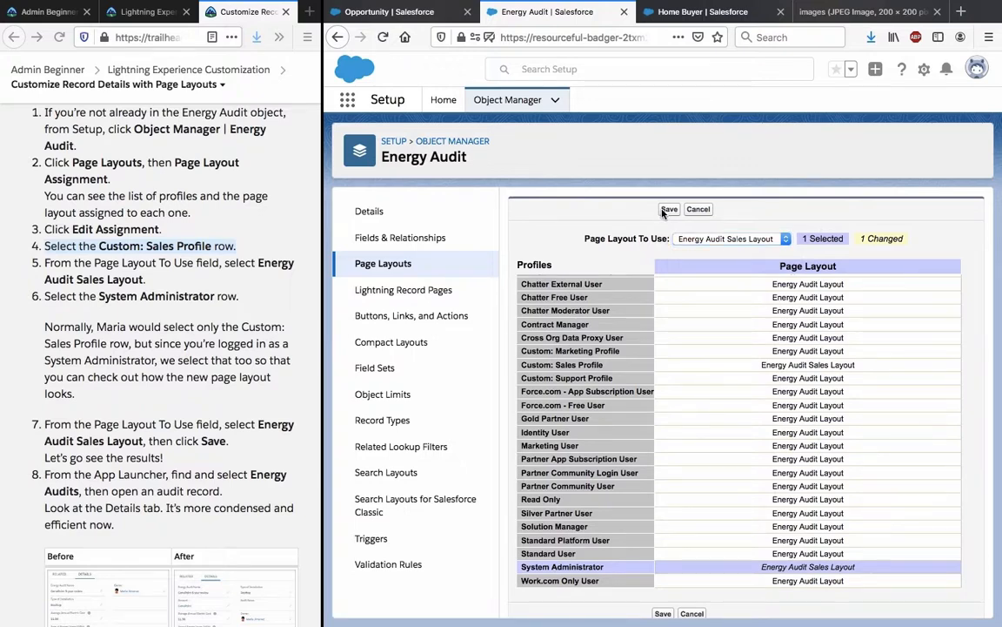
Leave Setup for the browser tab with the Sales app and open the app's home page
scroll(161, 385, down, 2)
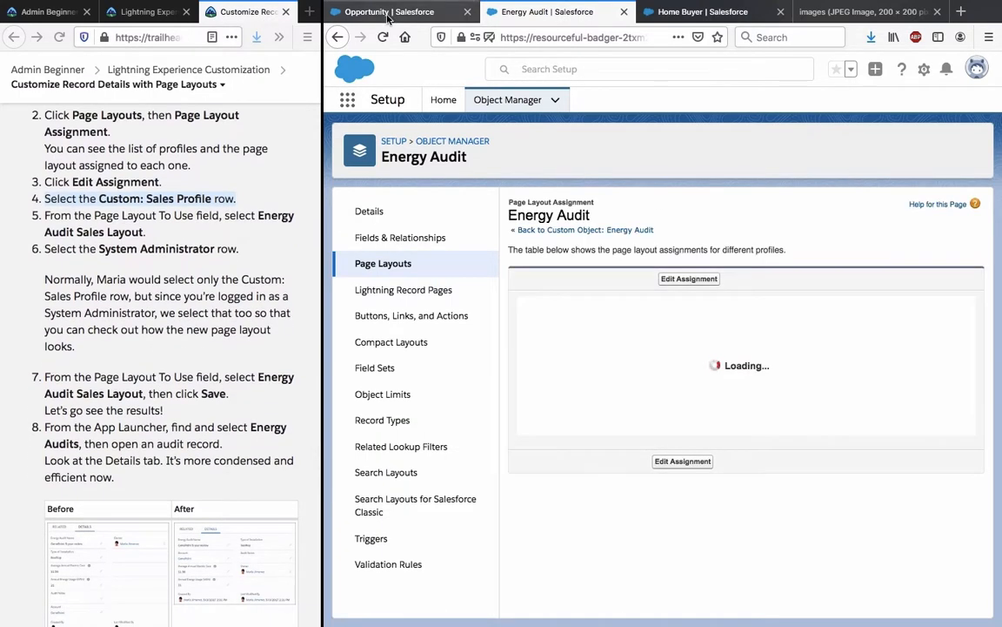
click(350, 13)
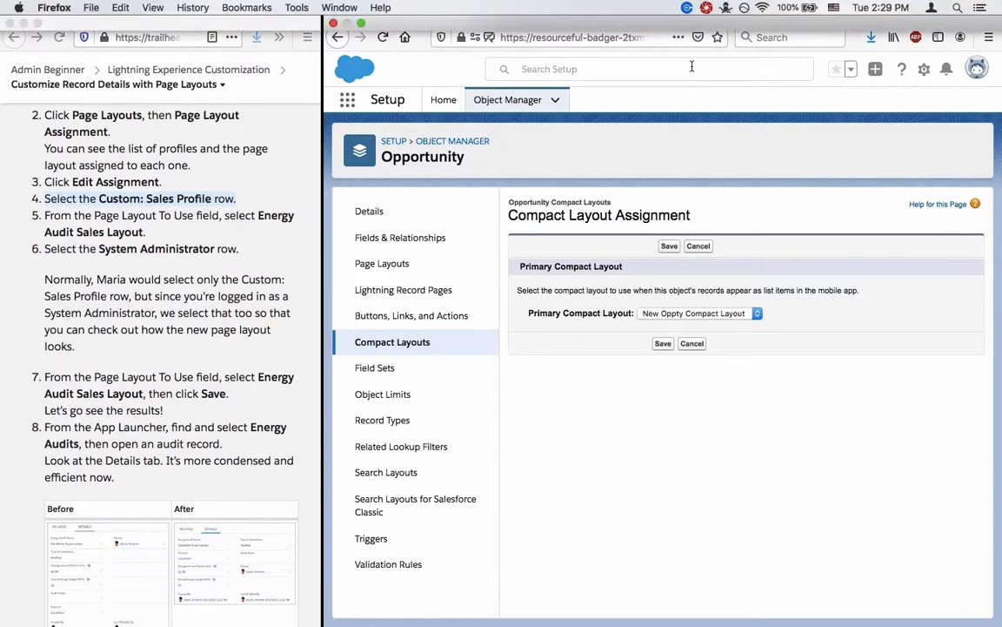
click(707, 19)
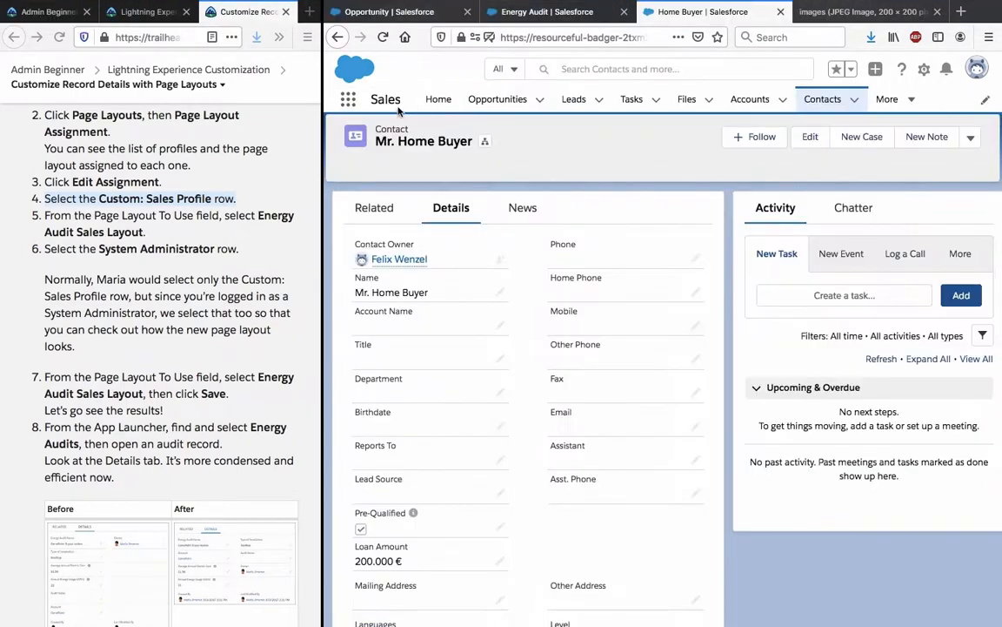
click(450, 103)
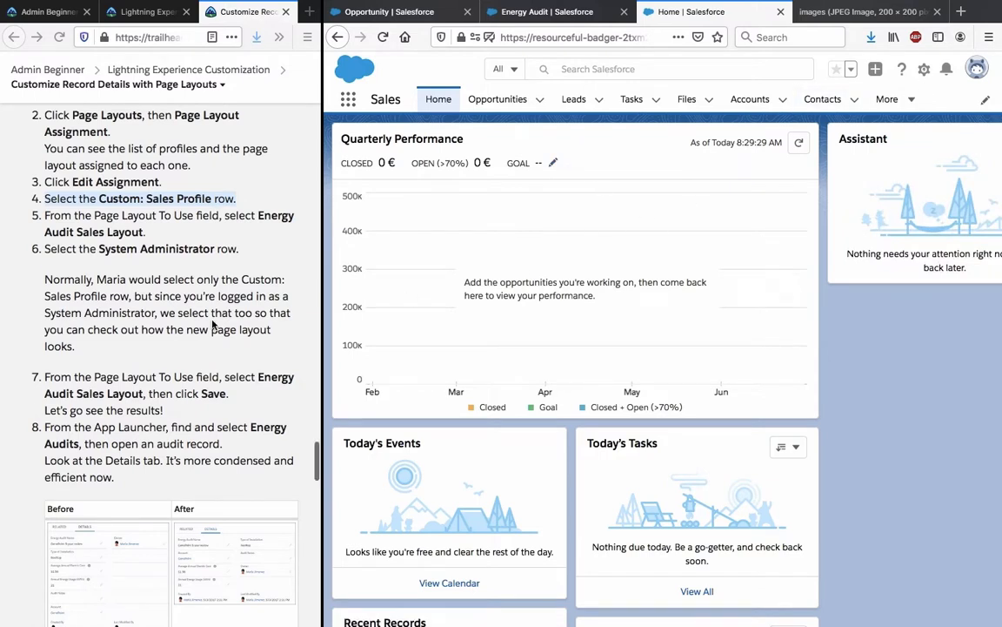
Read the unit's step 8 and open the Burlington evaluation record from the Sales app's Energy Audits
scroll(213, 324, down, 2)
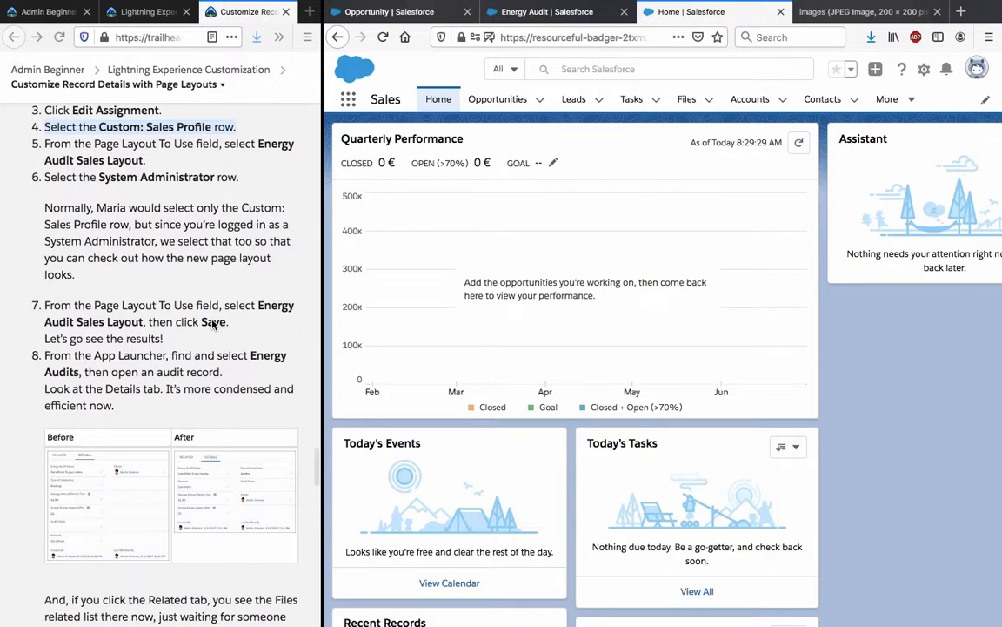
click(211, 352)
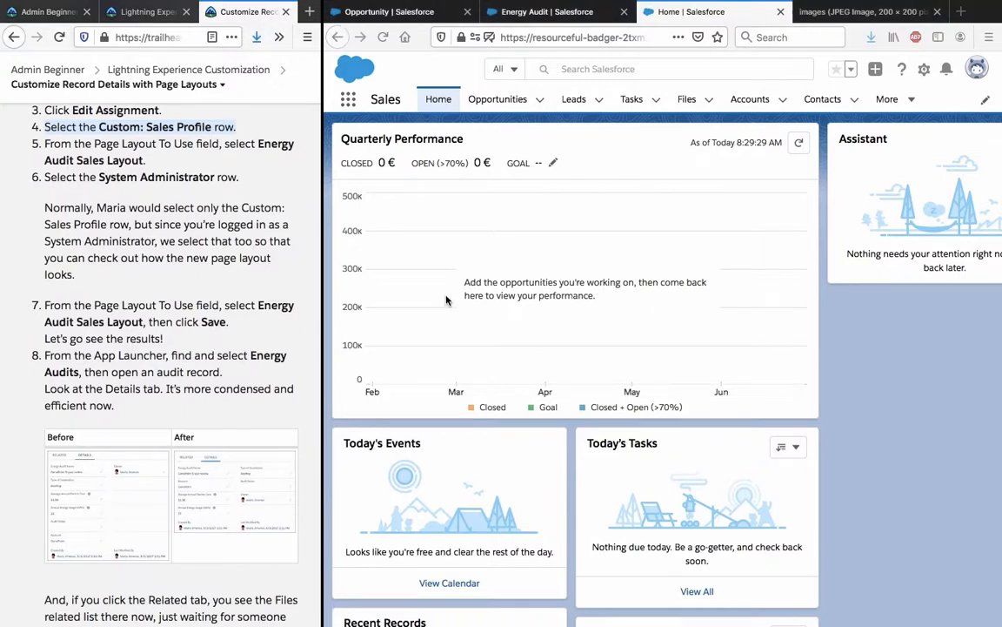
scroll(607, 267, down, 3)
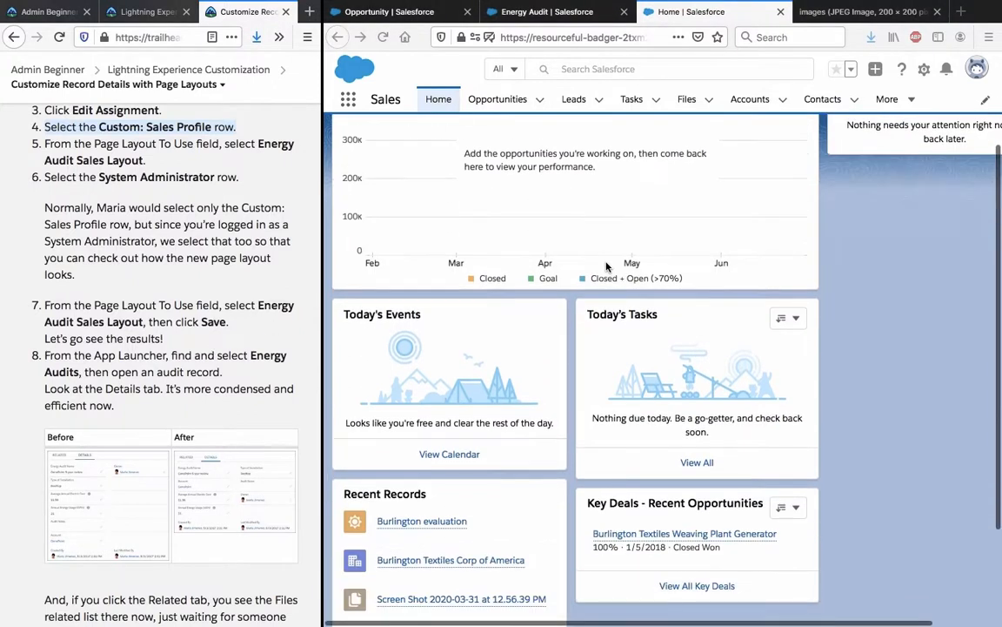
scroll(606, 268, up, 3)
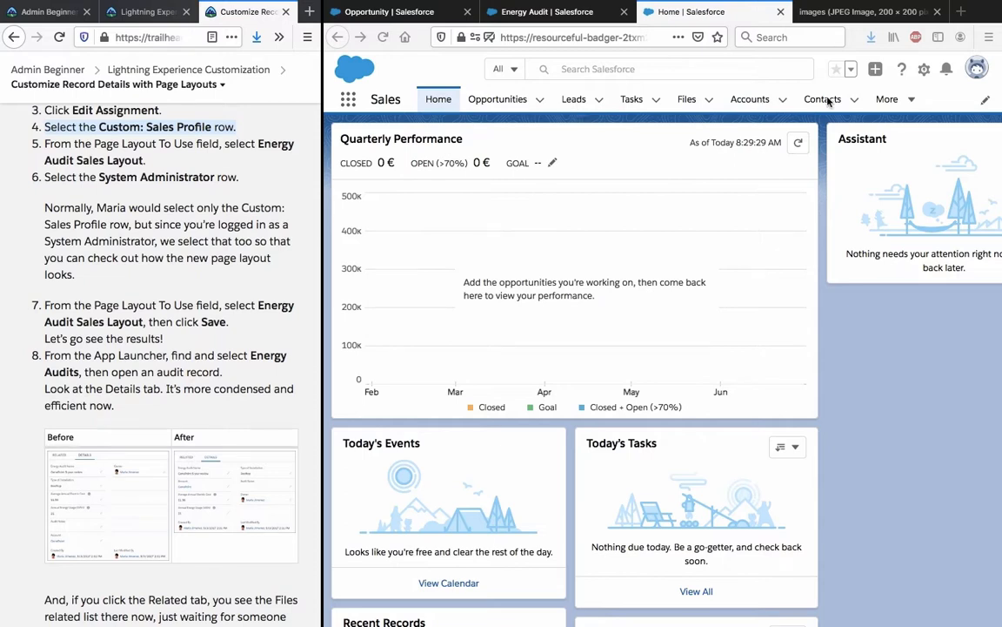
click(888, 100)
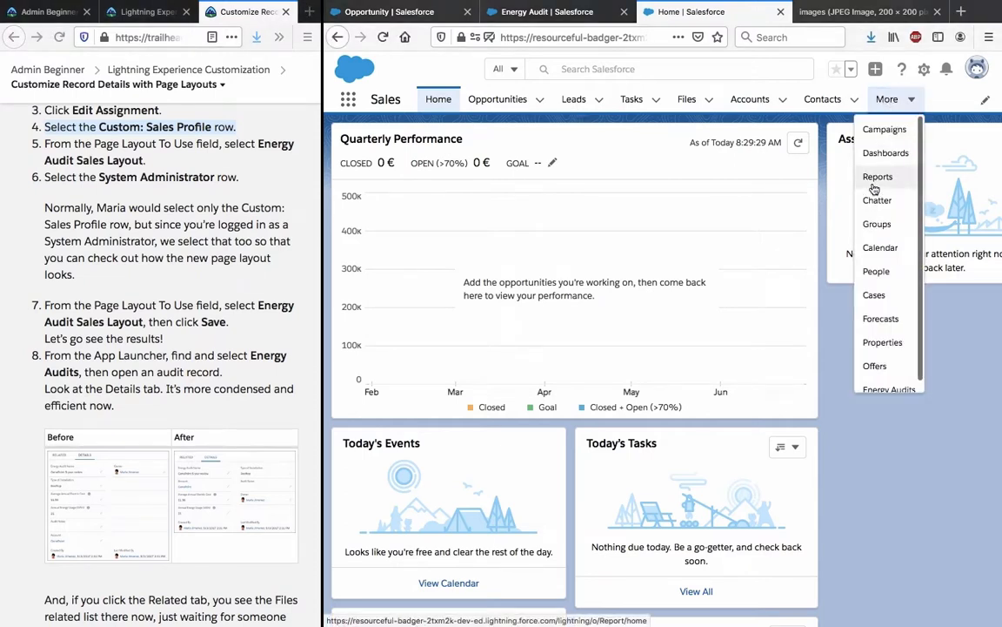
scroll(877, 191, down, 1)
click(877, 377)
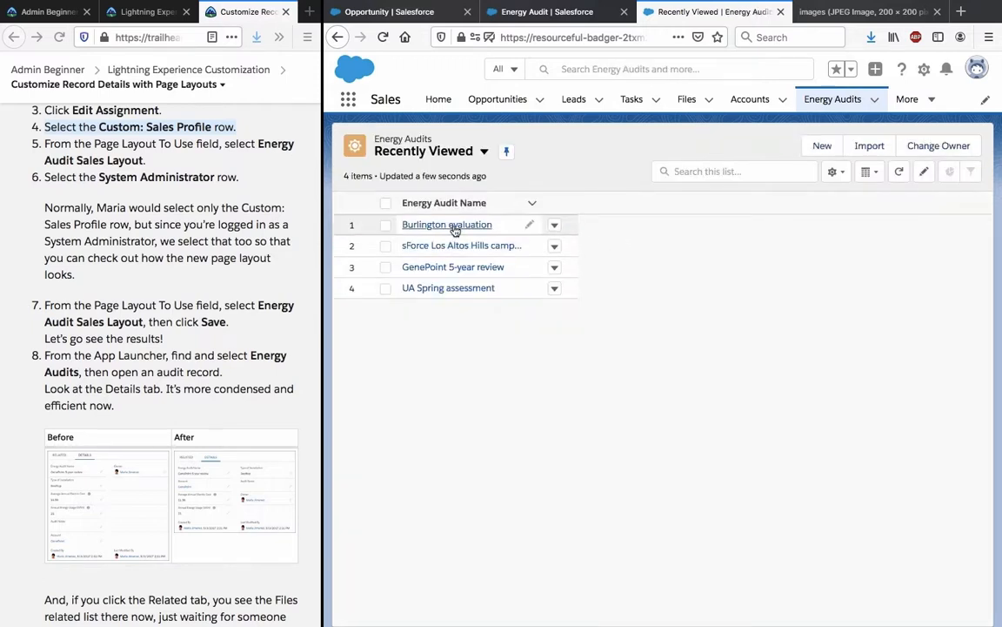
click(454, 226)
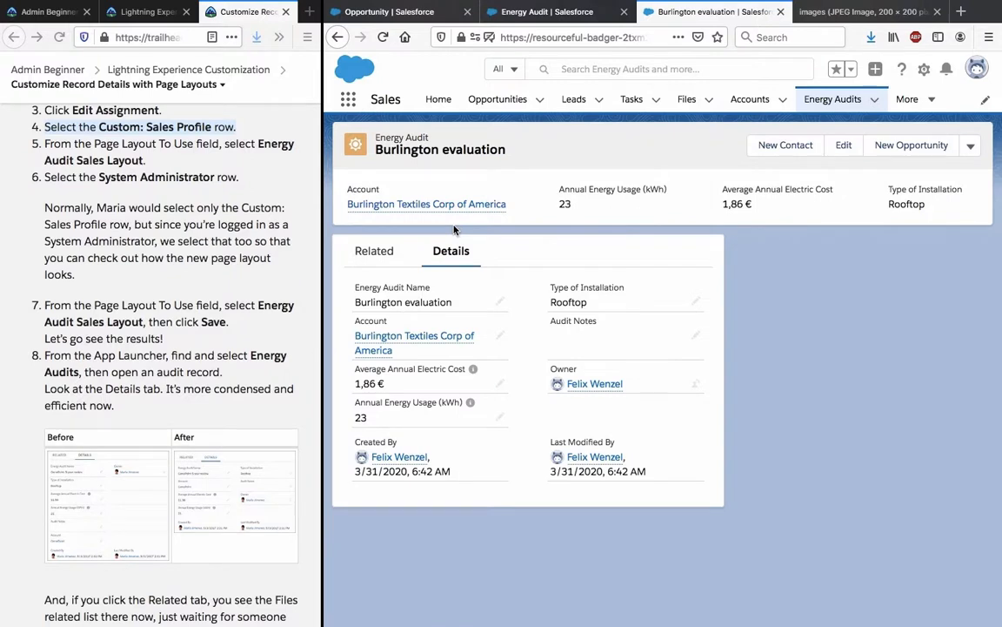
Compare the Burlington evaluation record's details with the unit's before and after images, resizing the split view as needed
click(188, 397)
triple_click(192, 395)
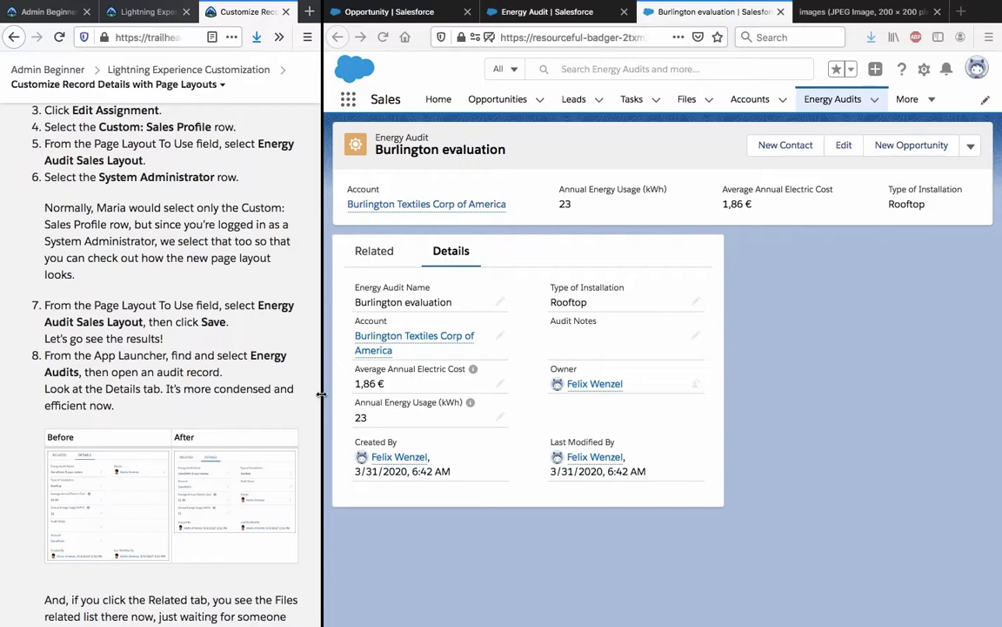
drag(321, 394, 640, 391)
scroll(450, 218, up, 10)
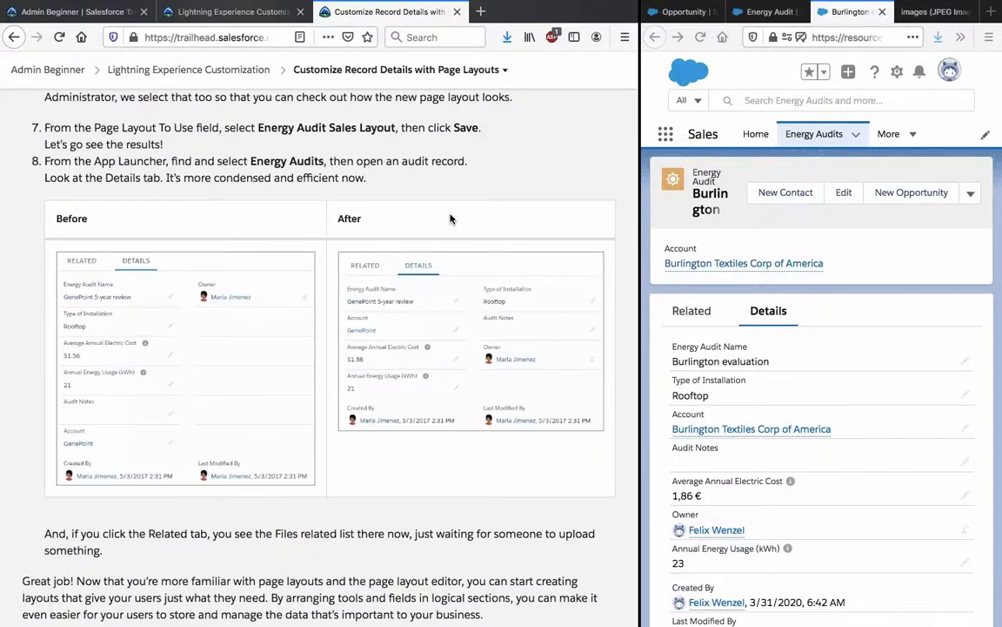
click(643, 333)
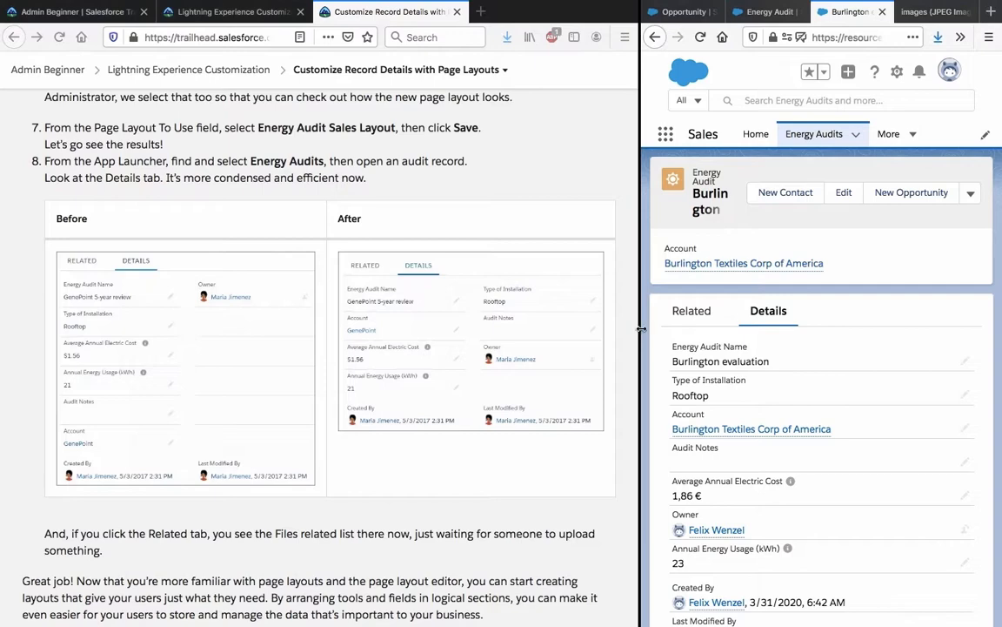
drag(640, 327, 235, 326)
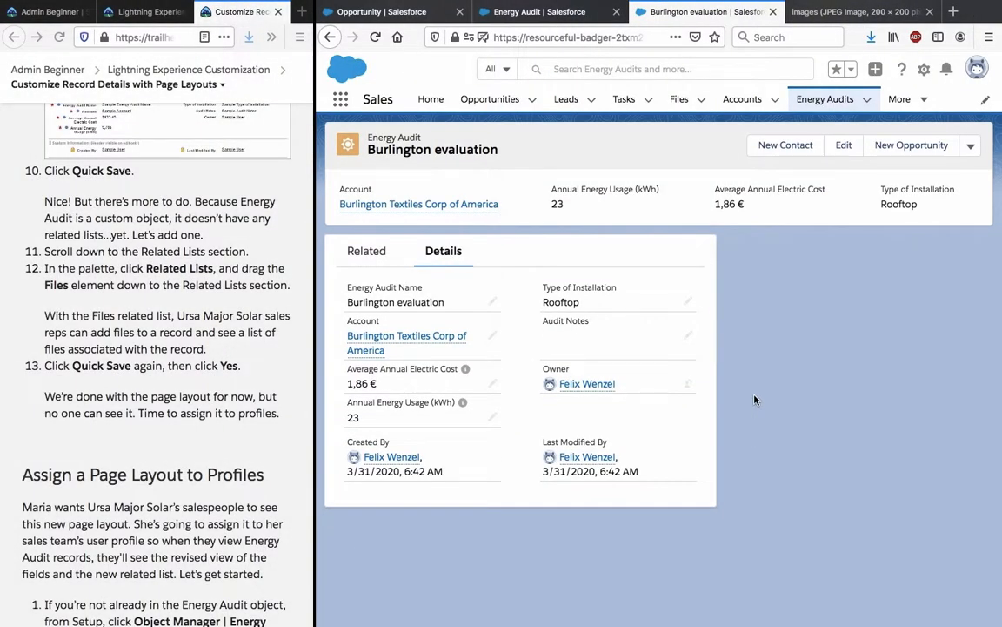
scroll(221, 400, down, 10)
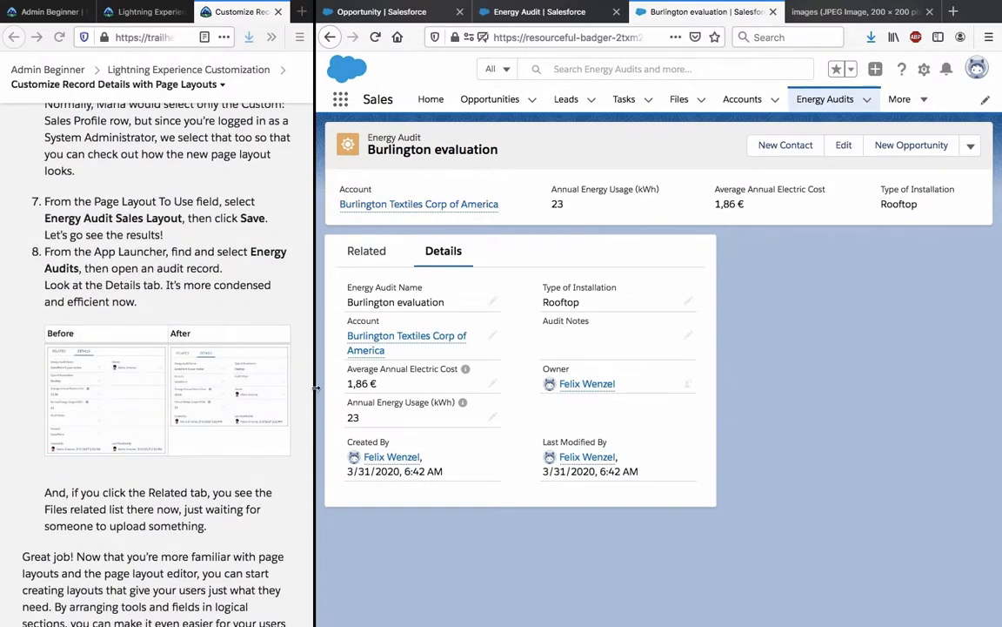
drag(315, 388, 714, 400)
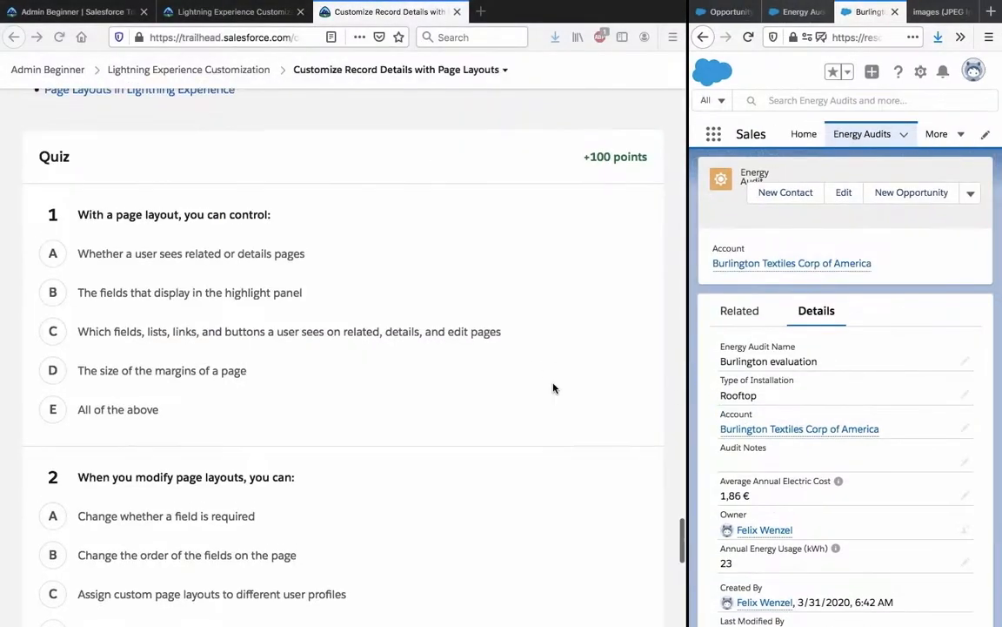
scroll(552, 387, up, 5)
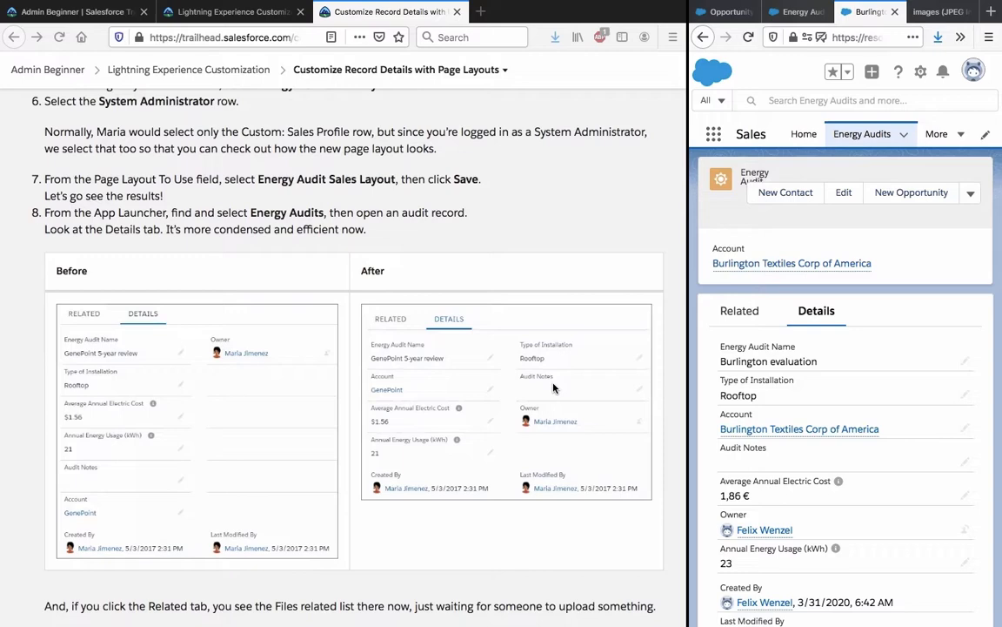
Give the Salesforce window more room, view Burlington evaluation's related lists, and widen the Trailhead window again
drag(686, 336, 392, 357)
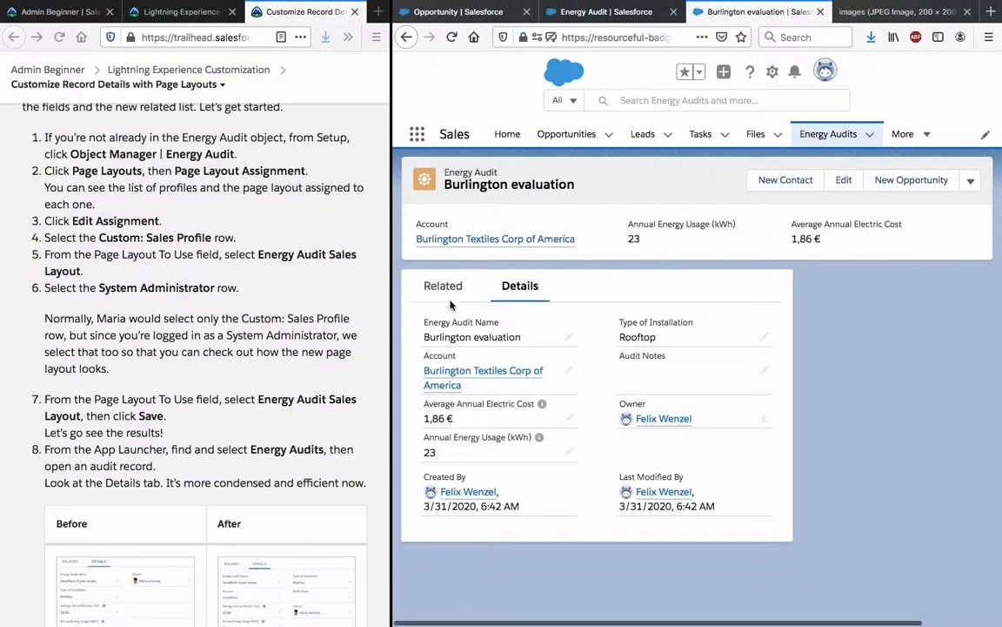
click(452, 293)
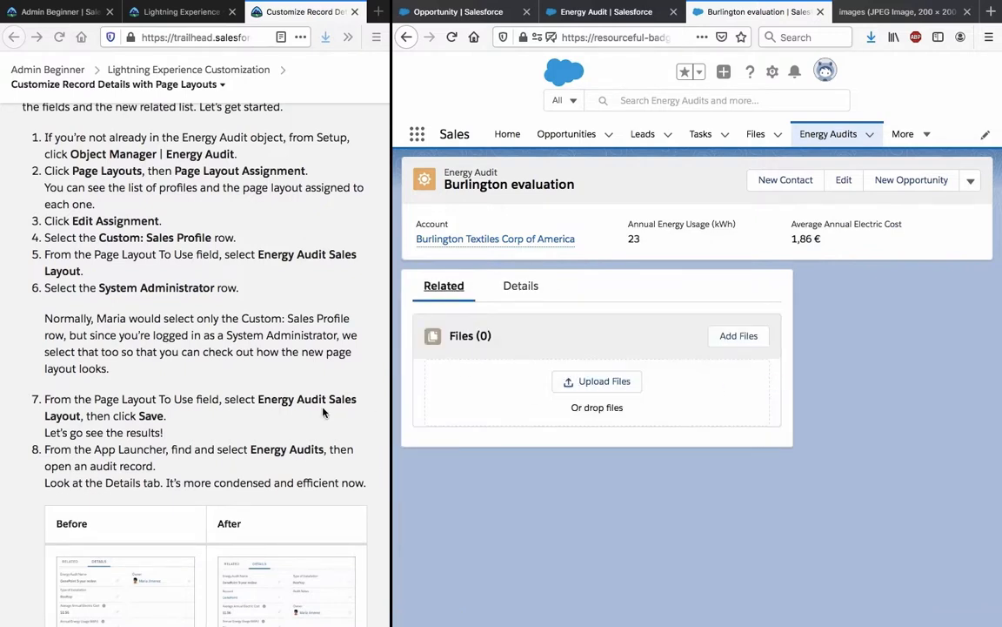
drag(391, 401, 649, 417)
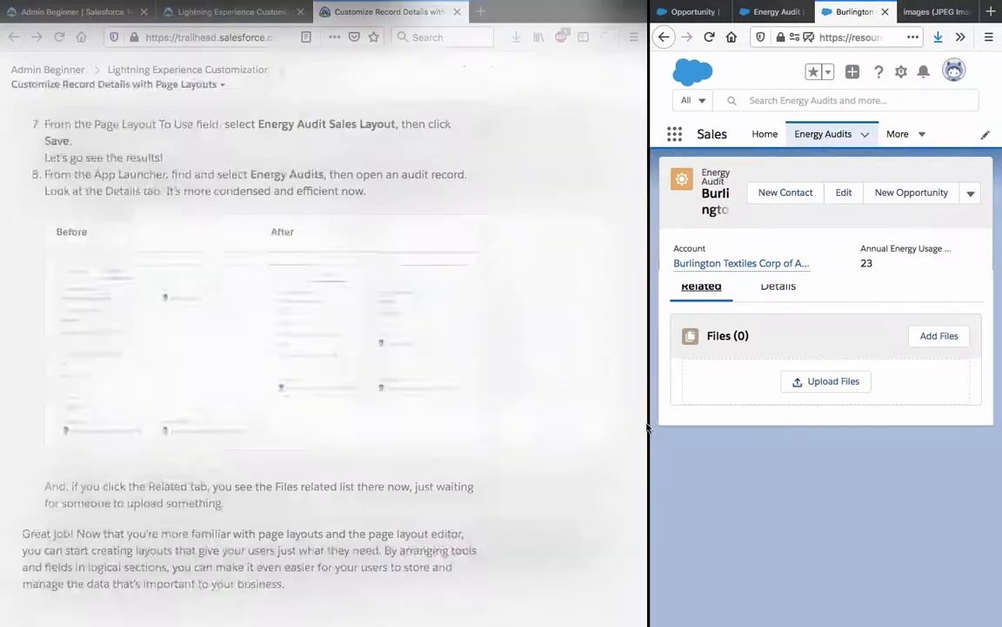
Read the unit's closing paragraphs about the Files related list and creating page layouts
scroll(461, 427, down, 2)
scroll(461, 427, down, 1)
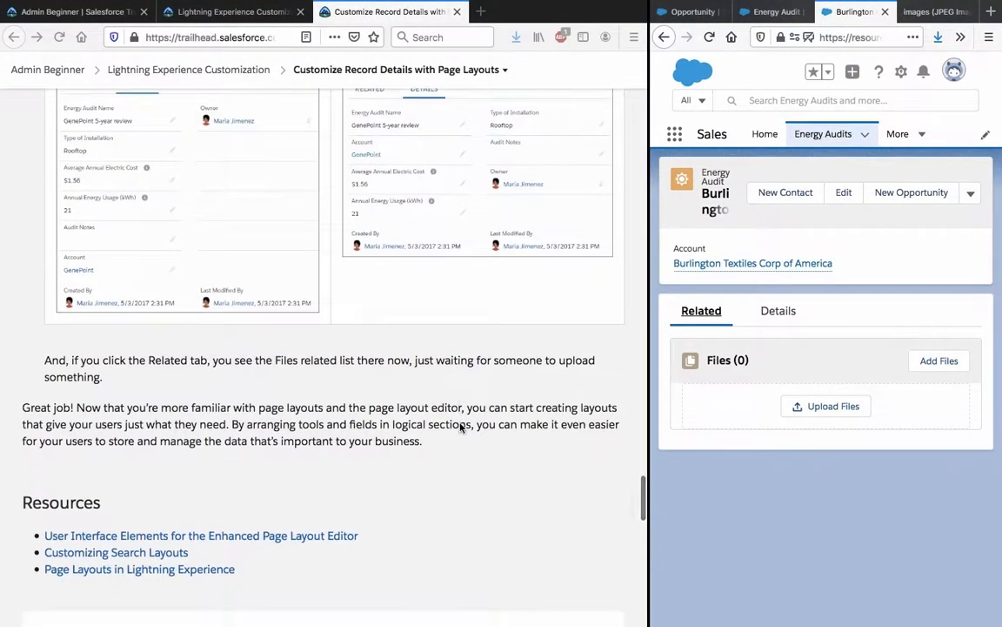
triple_click(354, 356)
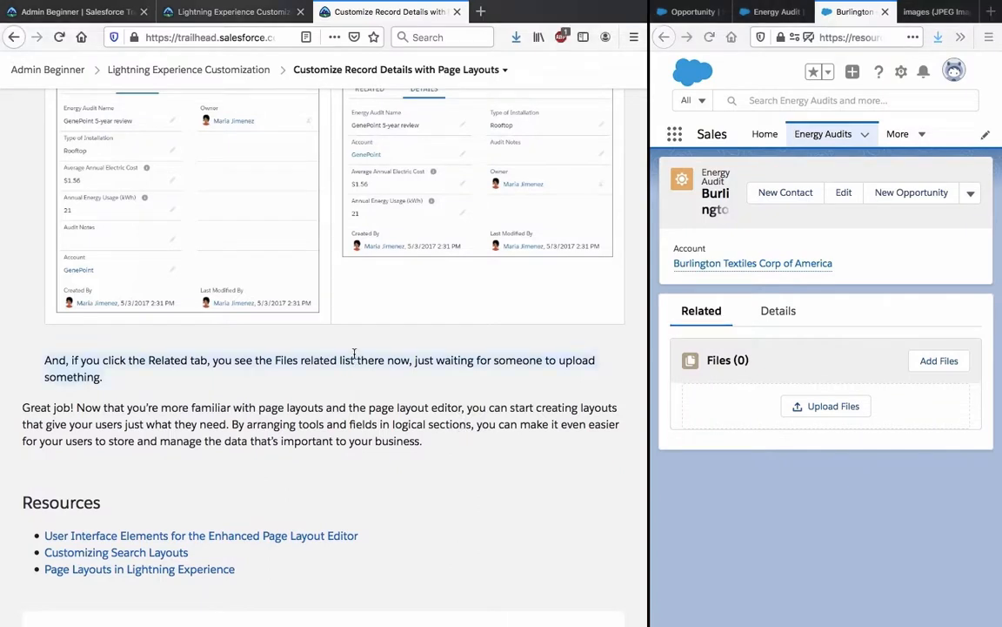
click(355, 354)
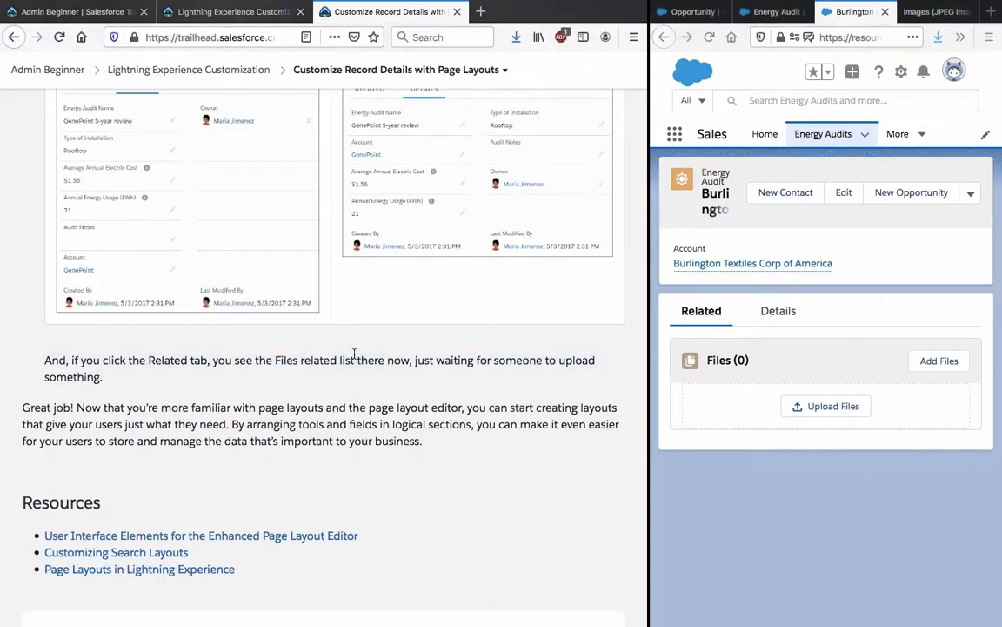
triple_click(318, 435)
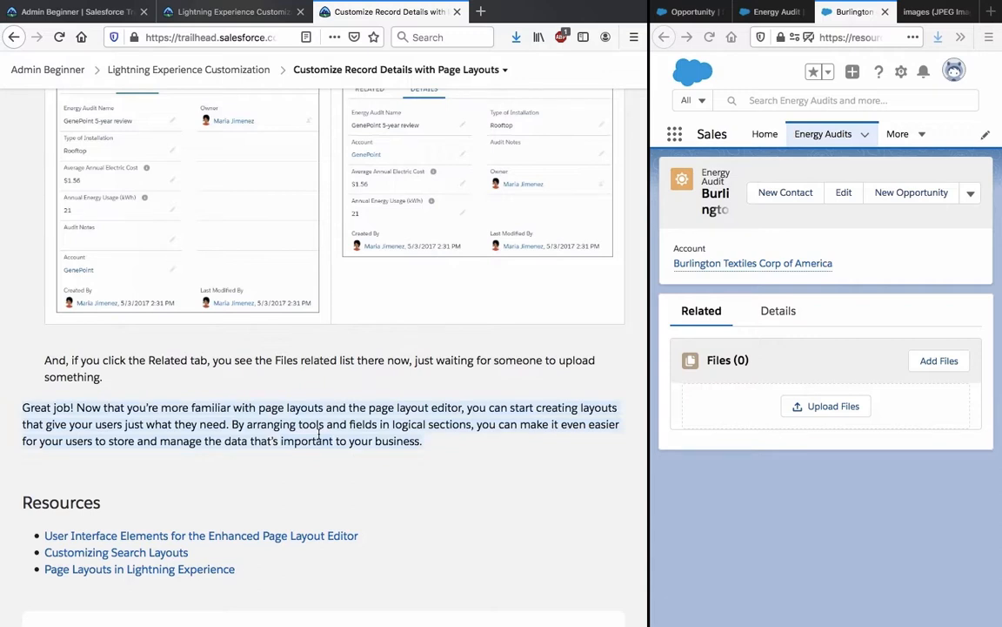
double_click(318, 436)
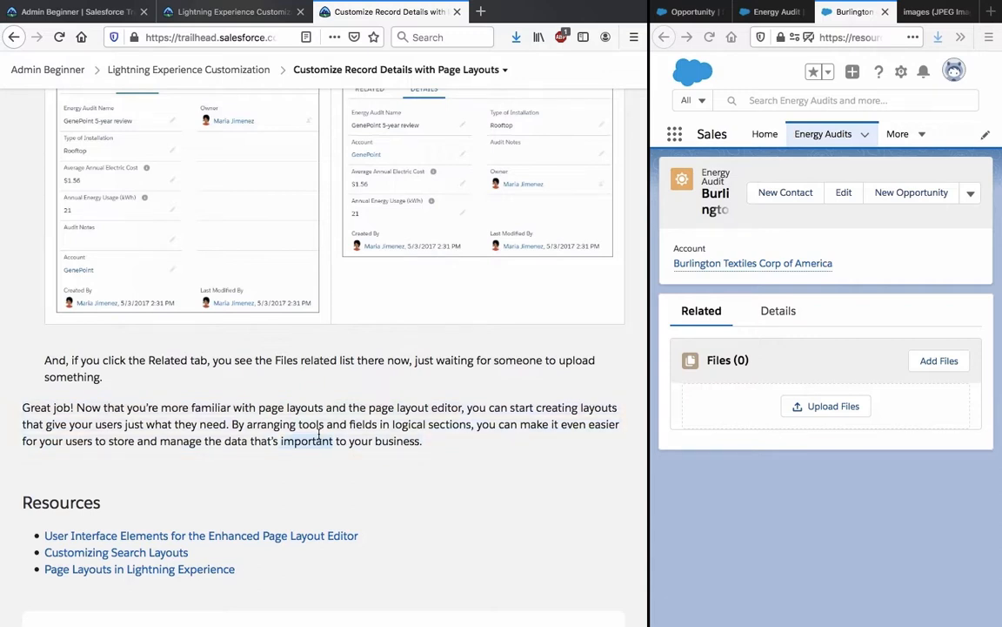
triple_click(319, 435)
Widen the Trailhead window and read the quiz questions on controlling and modifying page layouts
scroll(319, 435, down, 4)
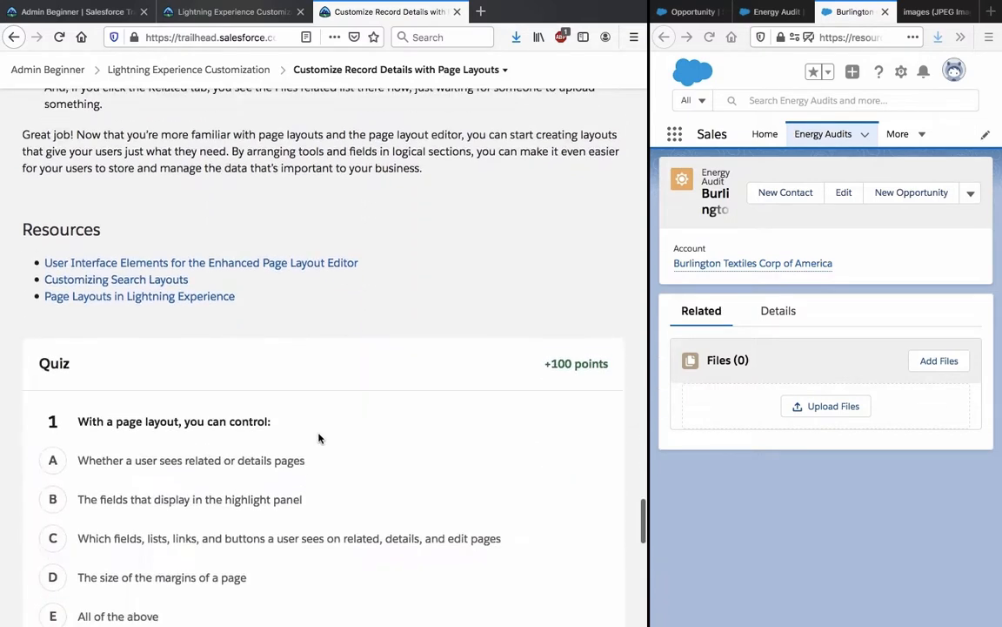
scroll(320, 439, down, 1)
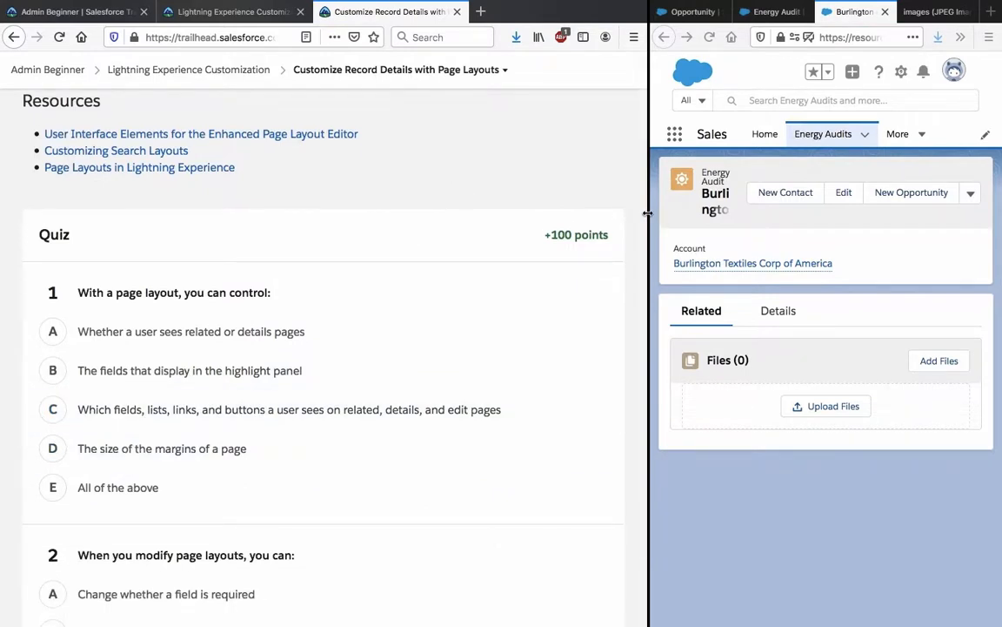
drag(647, 212, 712, 219)
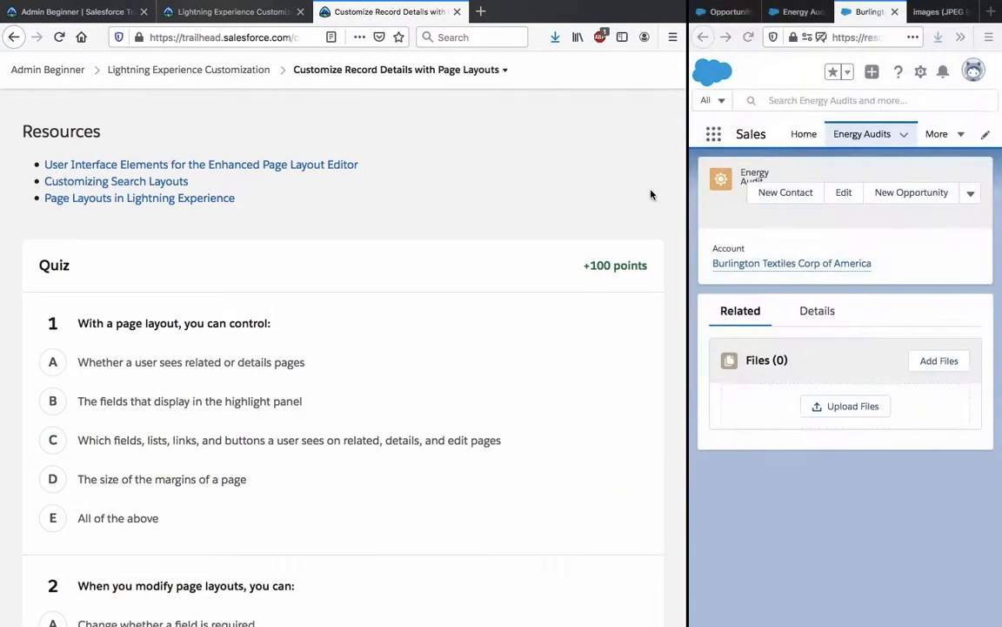
scroll(651, 193, down, 2)
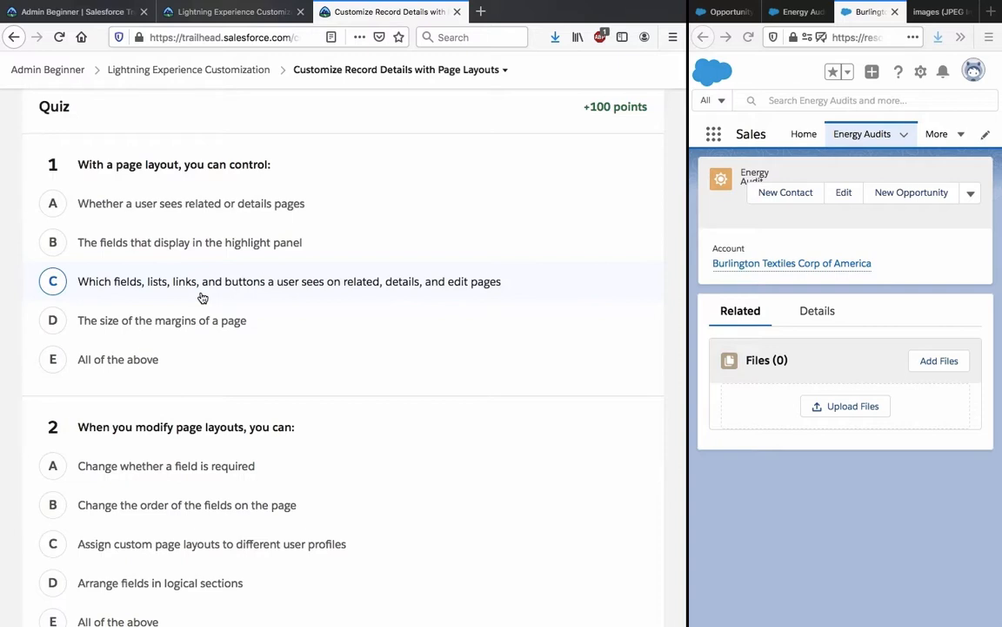
scroll(202, 297, up, 3)
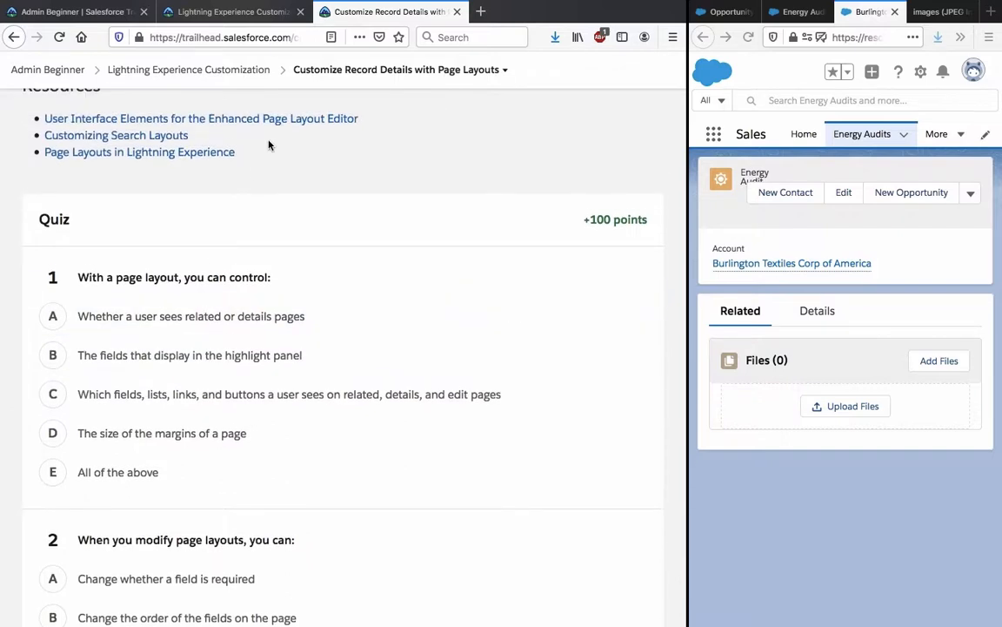
Search the unit page for "sees", go through the matches and close the search
key(ctrl+f)
text(s)
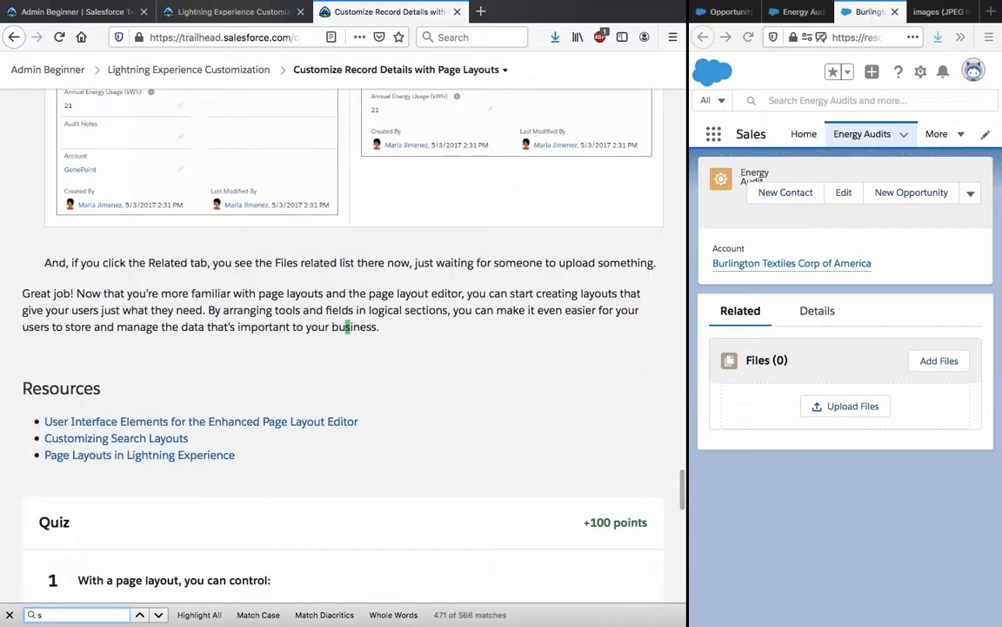
text(ees)
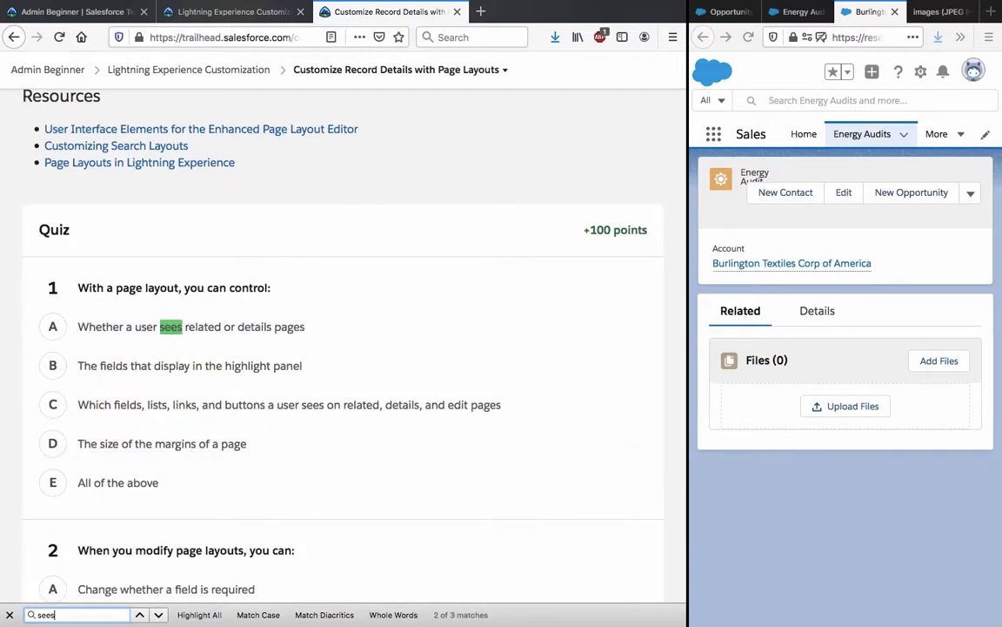
key(Return)
key(Return)
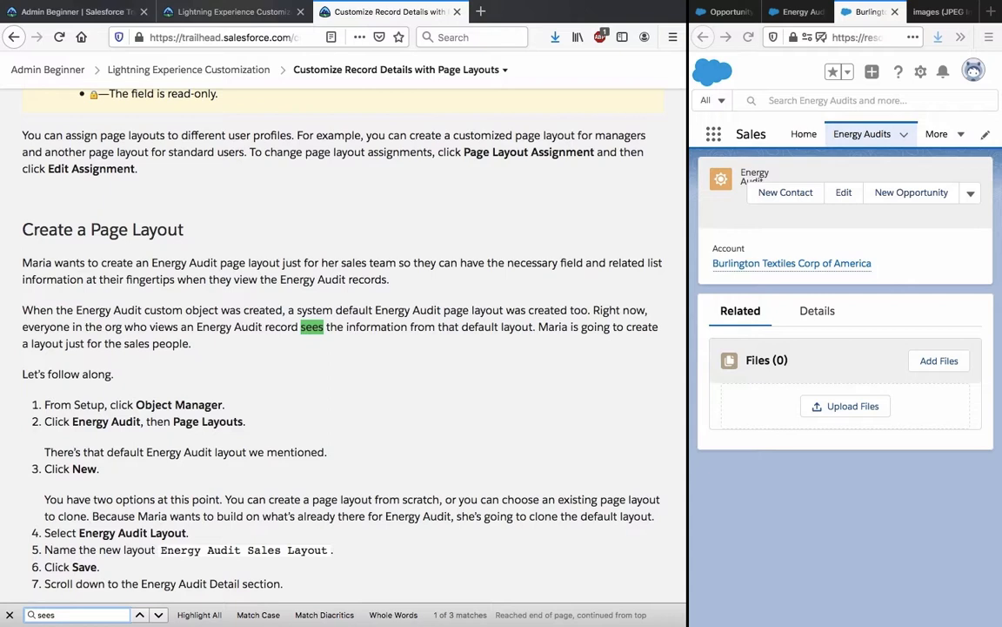
key(Return)
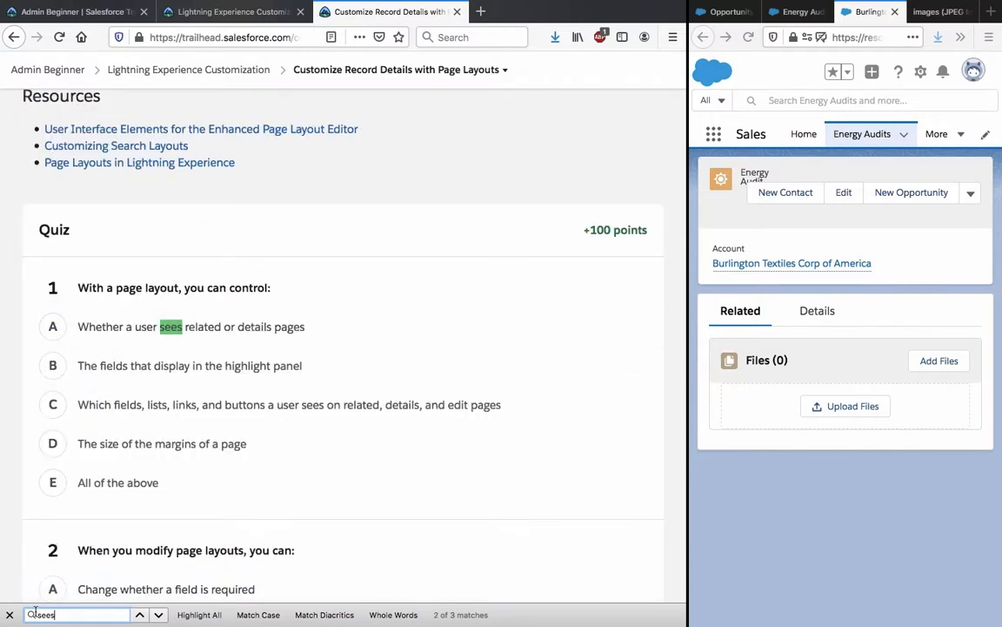
click(10, 614)
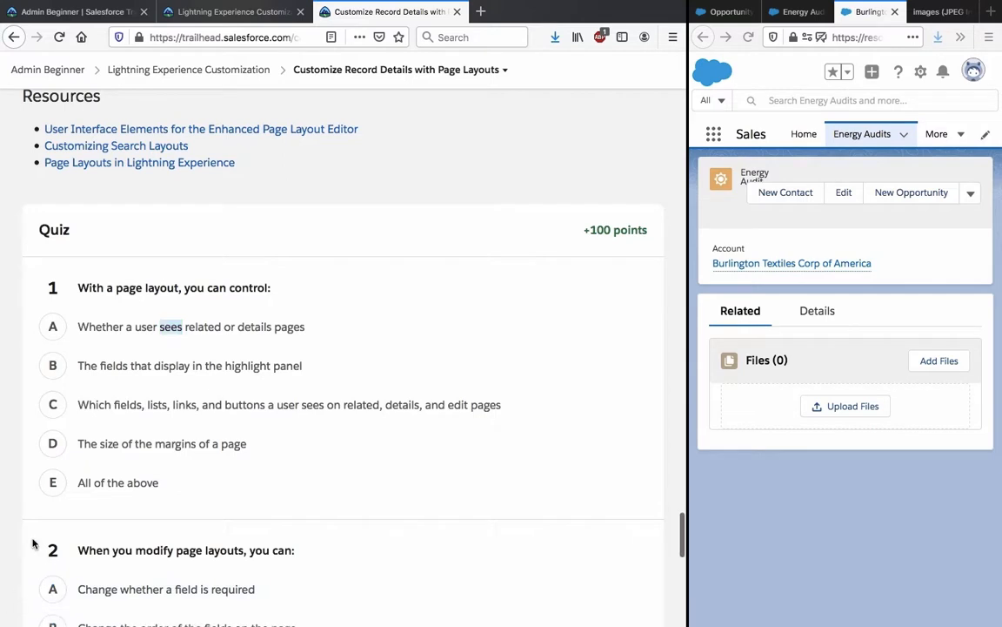
Answer quiz question 1 with option C and check the Burlington evaluation record's details and related lists against it
click(75, 407)
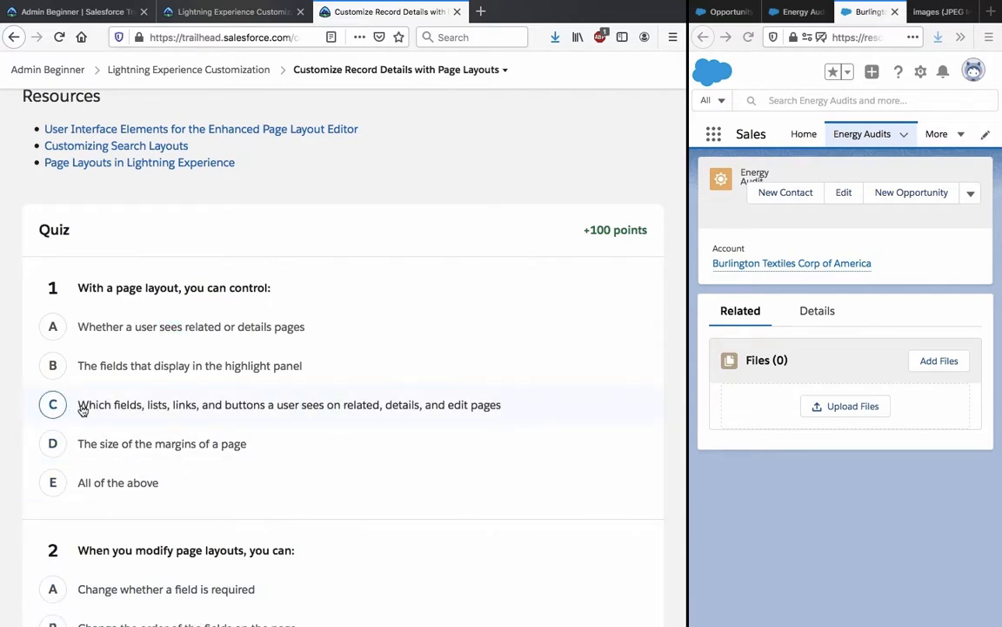
click(81, 409)
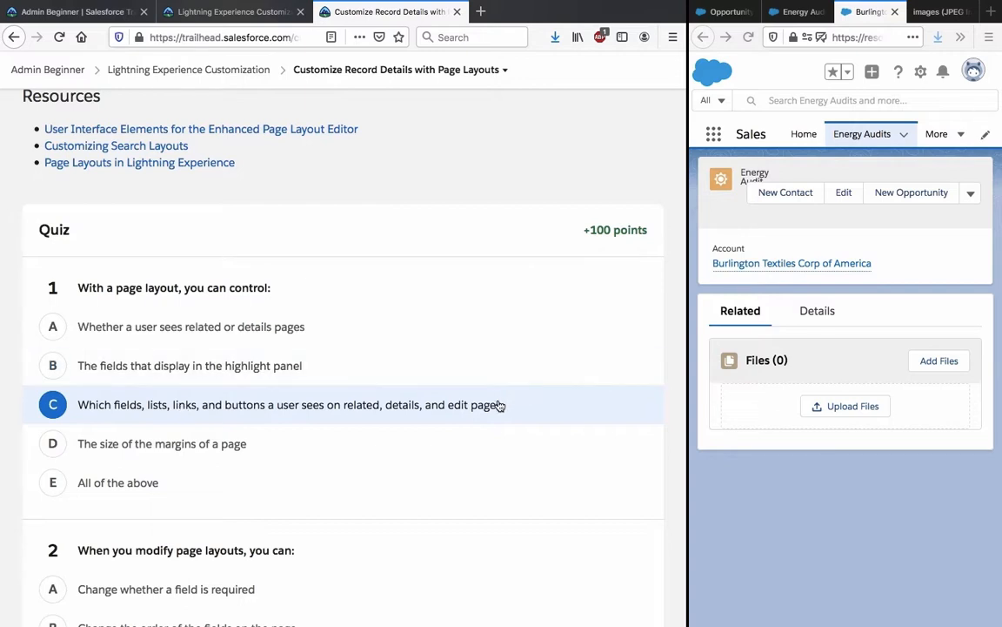
click(818, 311)
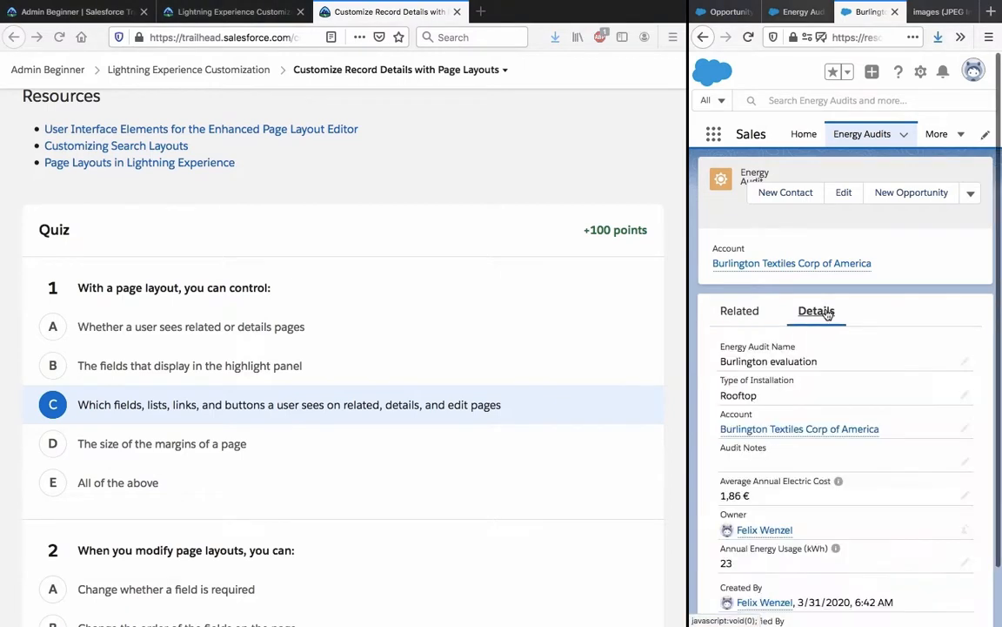
click(739, 312)
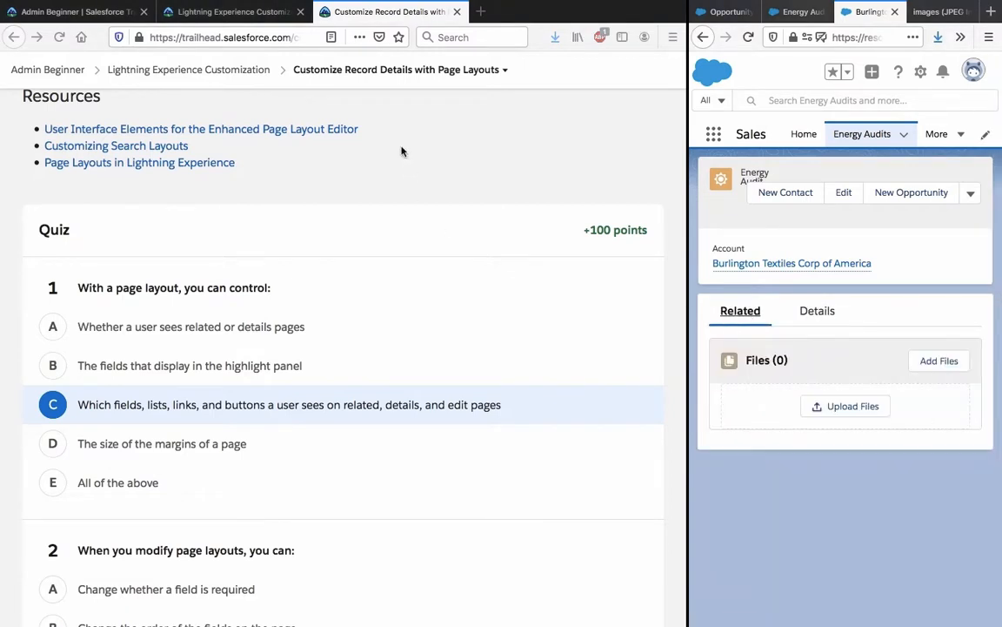
Search the unit page for "highli" to find the passage on the Highlights Panel
key(ctrl+f)
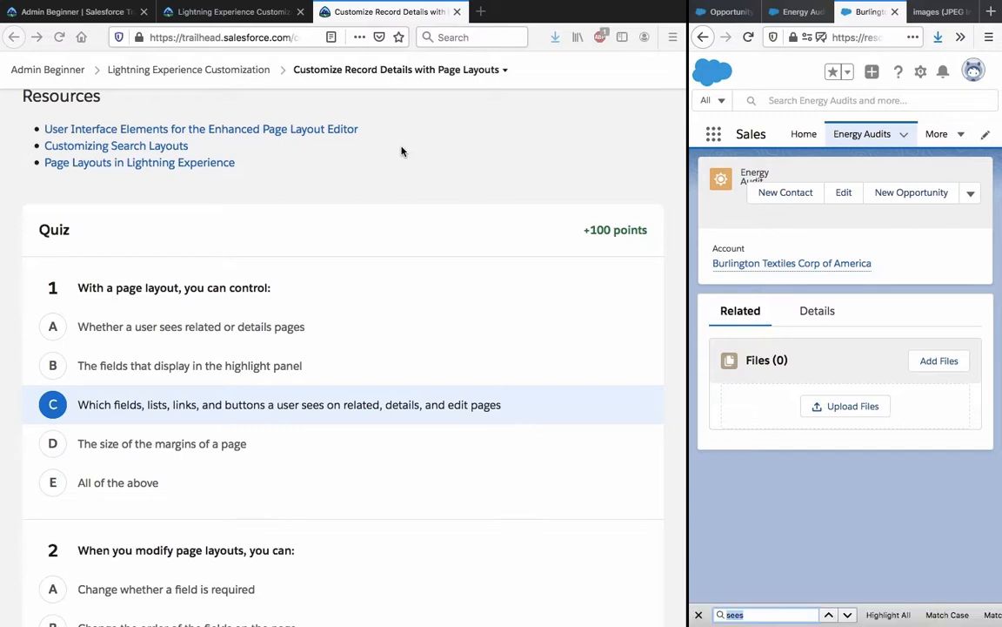
click(401, 151)
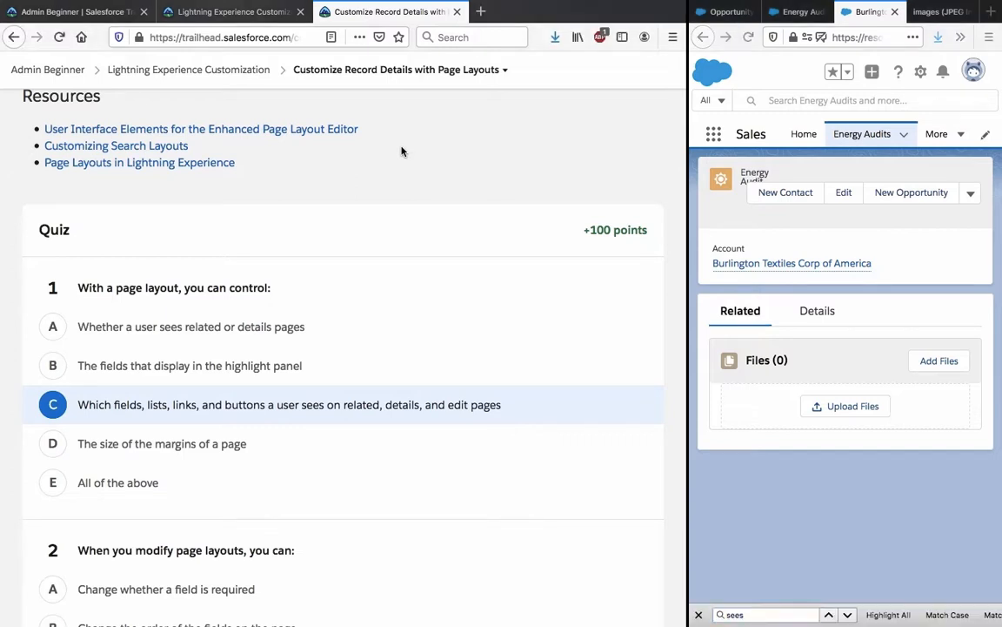
key(ctrl+f)
text(highl)
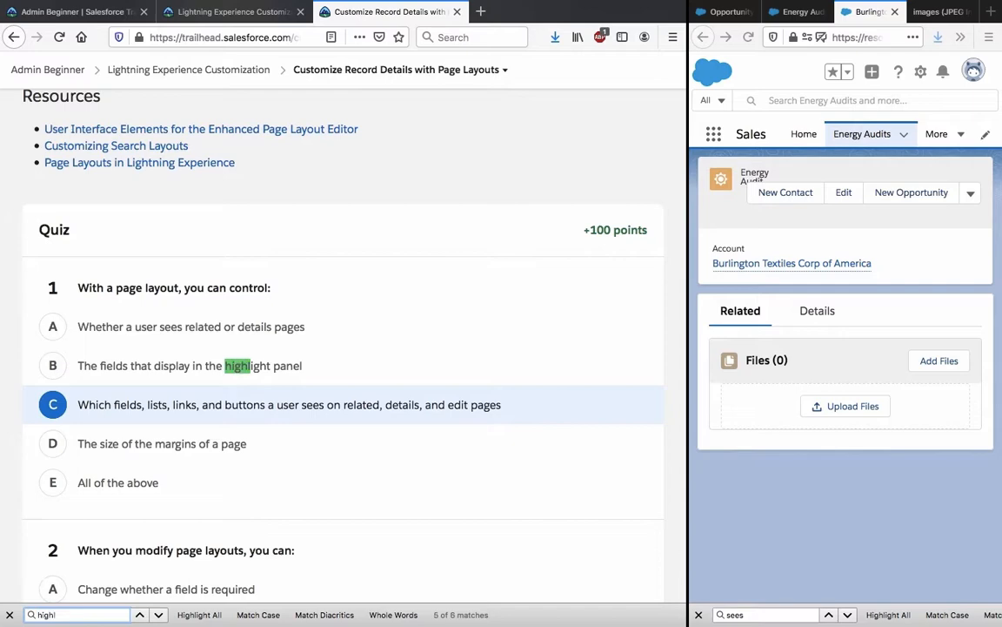
key(Return)
key(Return)
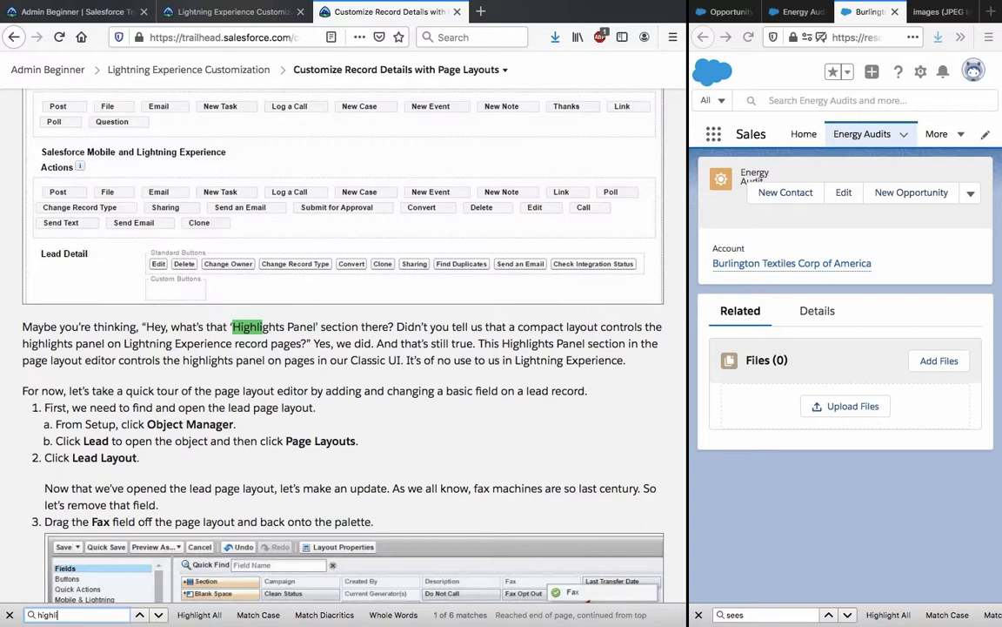
Read the paragraph on which layout controls the Highlights Panel in Lightning Experience and Classic
scroll(320, 357, down, 1)
scroll(320, 357, down, 1)
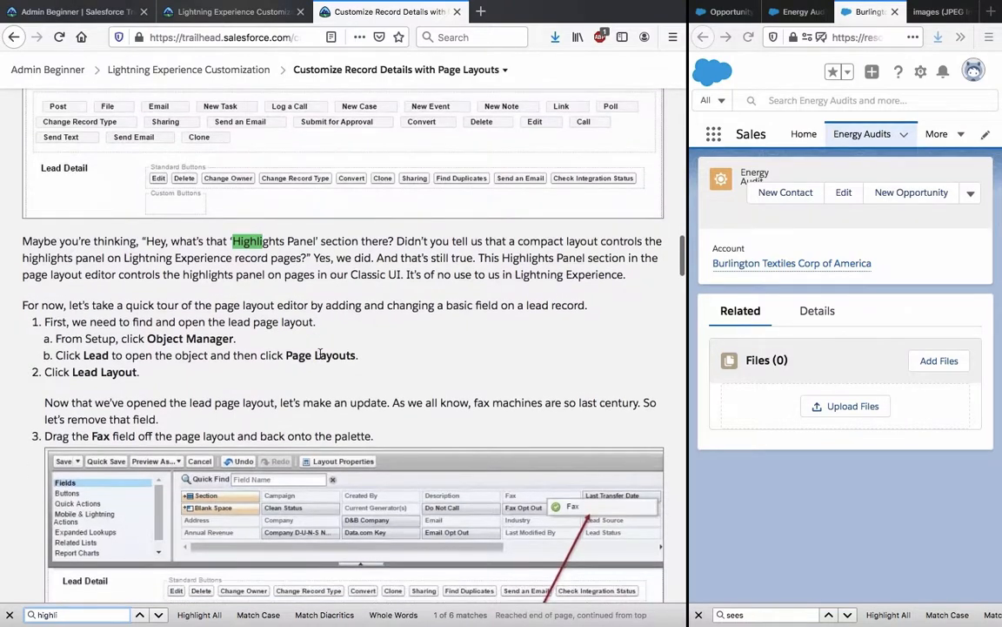
scroll(320, 354, down, 2)
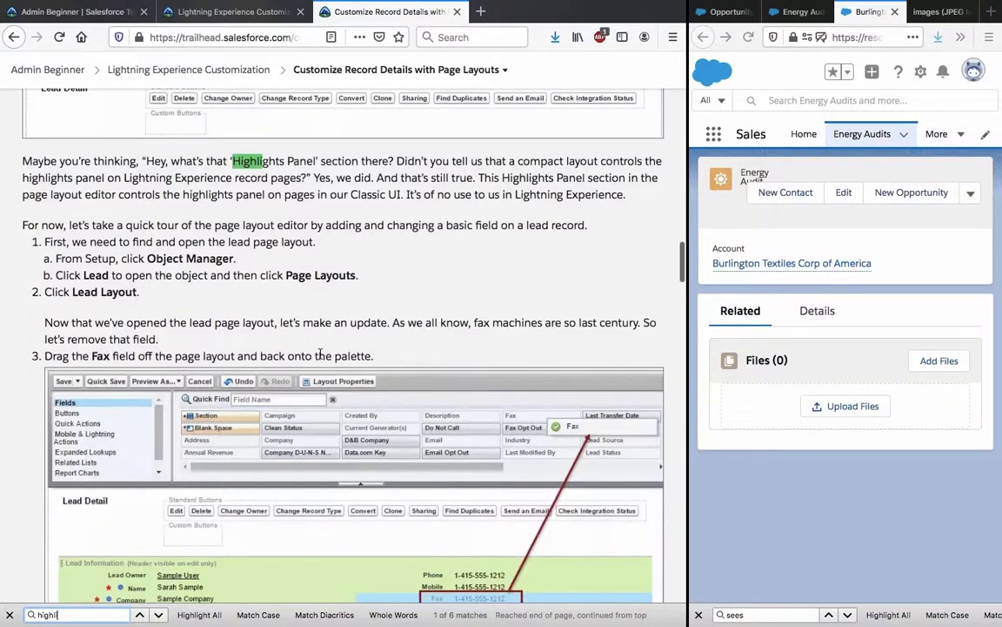
scroll(320, 354, down, 1)
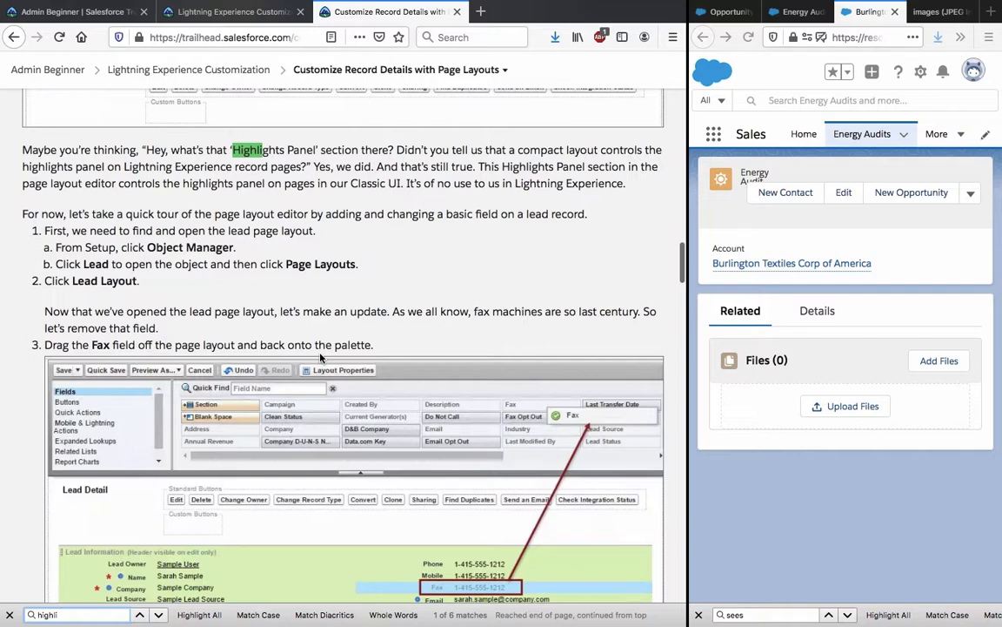
scroll(320, 357, down, 1)
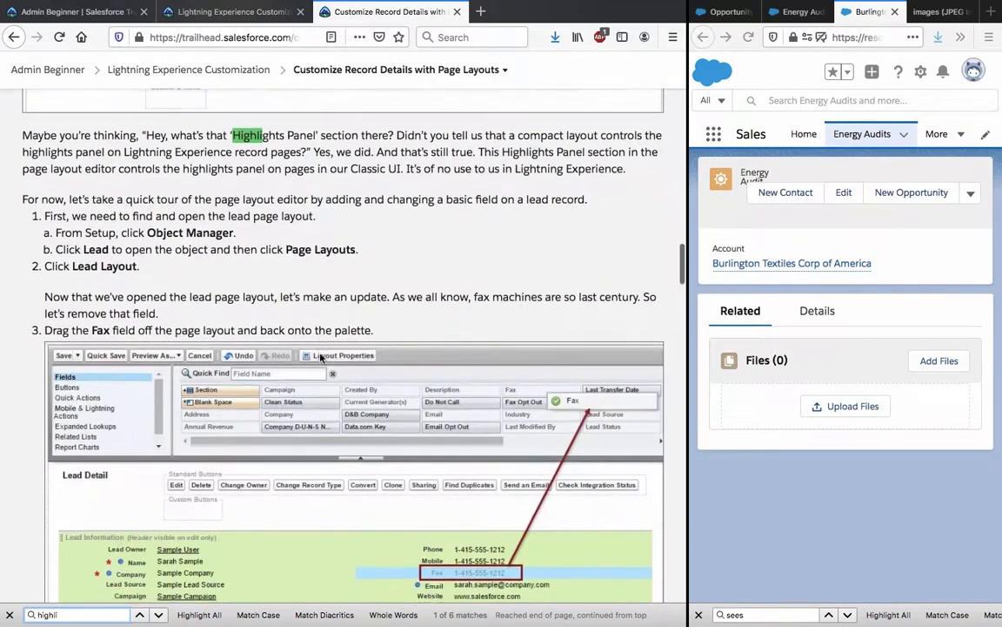
click(458, 149)
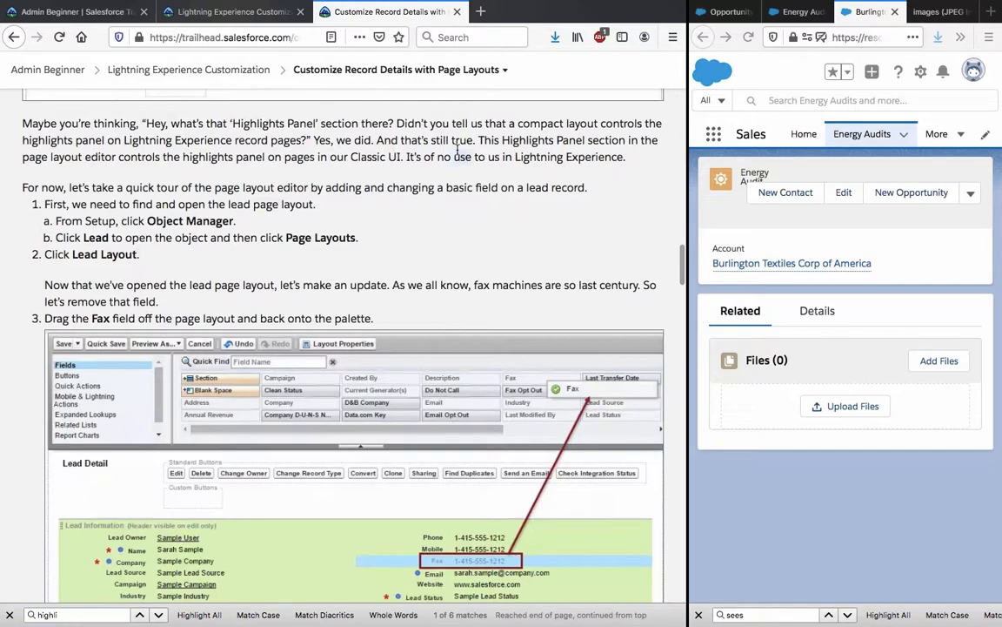
triple_click(458, 150)
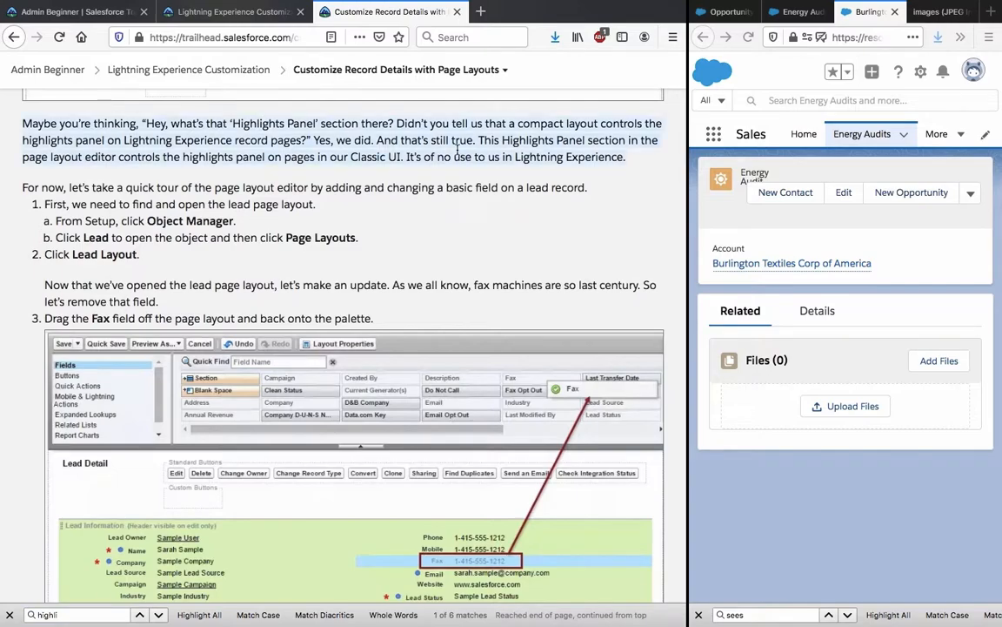
Return to quiz question 1 and bring up Energy Audit's page layout assignments in the Setup browser tab
scroll(457, 150, down, 15)
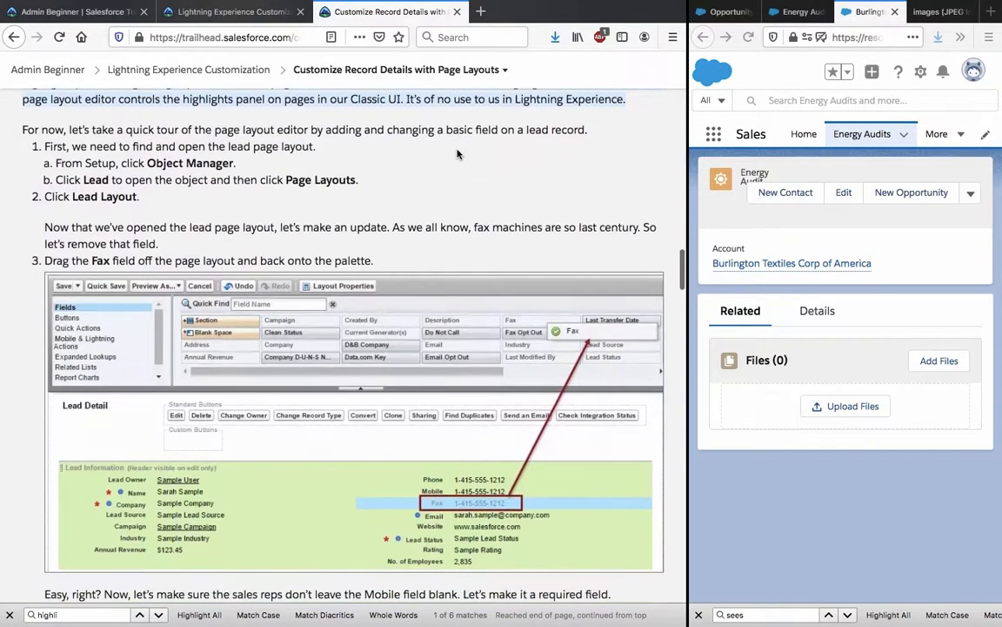
scroll(458, 154, down, 12)
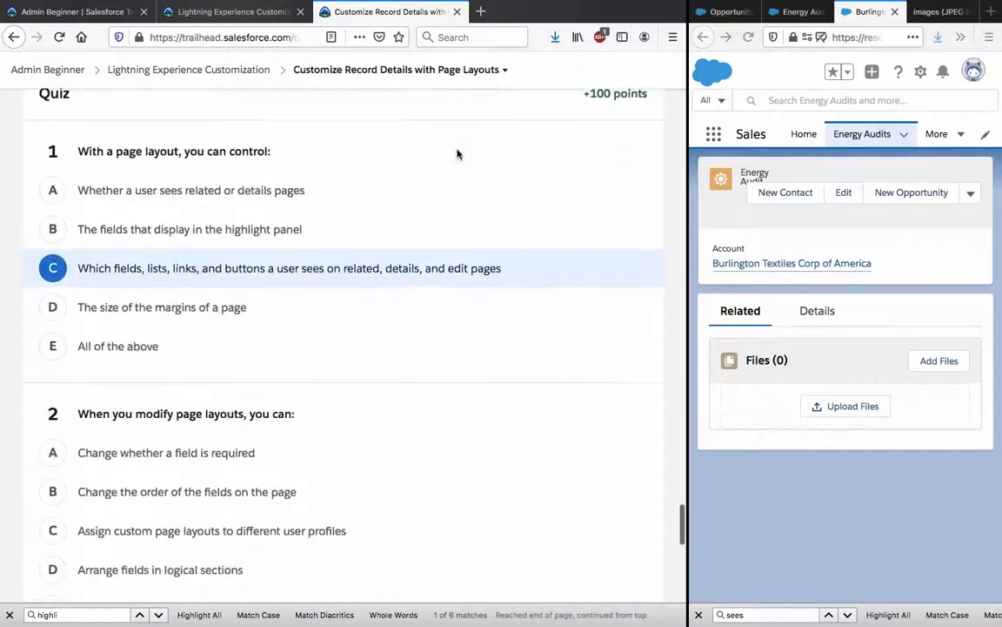
scroll(458, 154, up, 1)
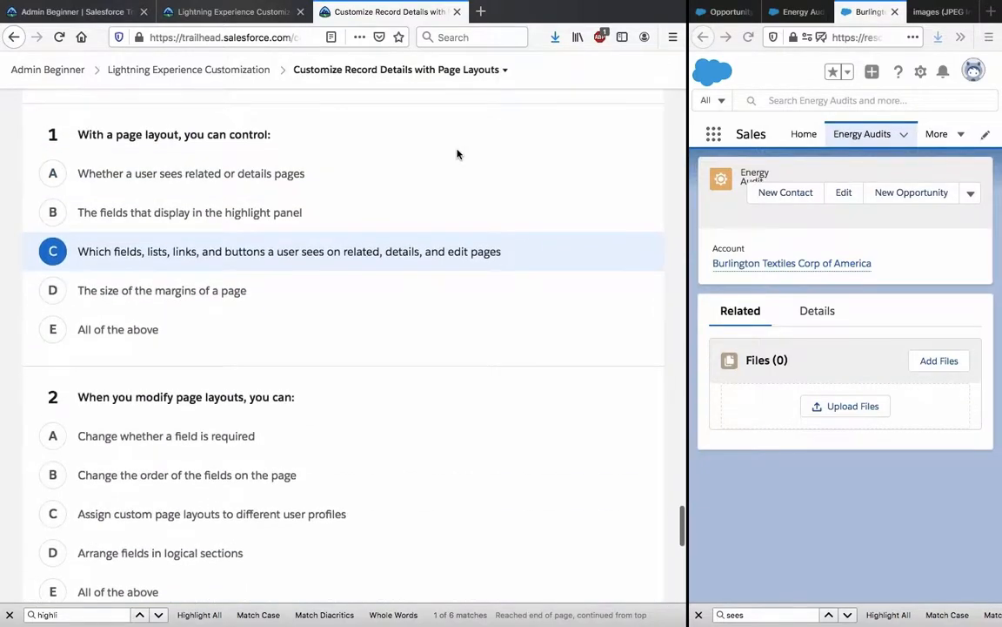
scroll(458, 154, up, 3)
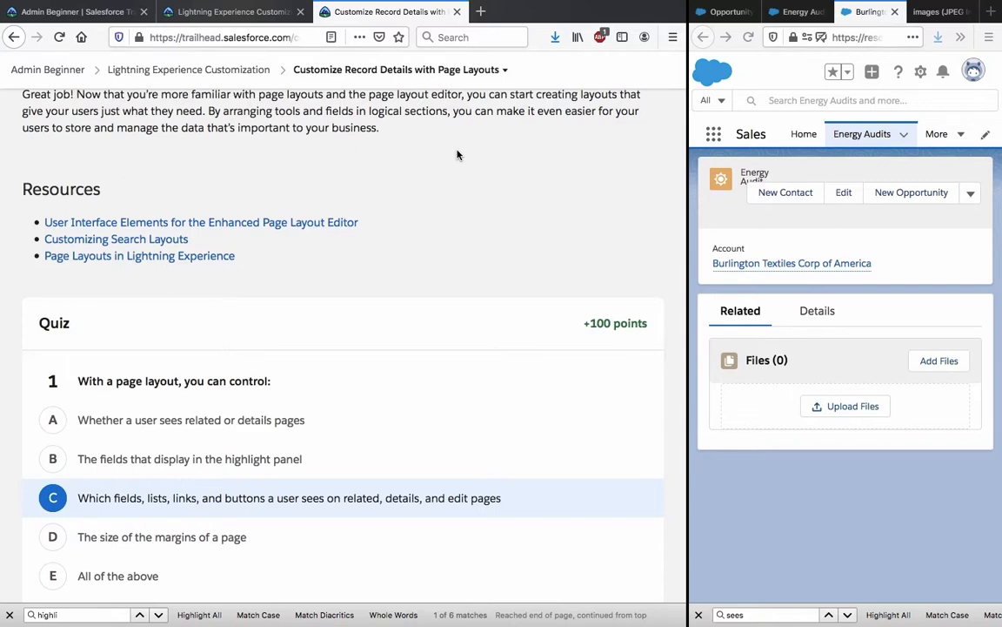
click(783, 11)
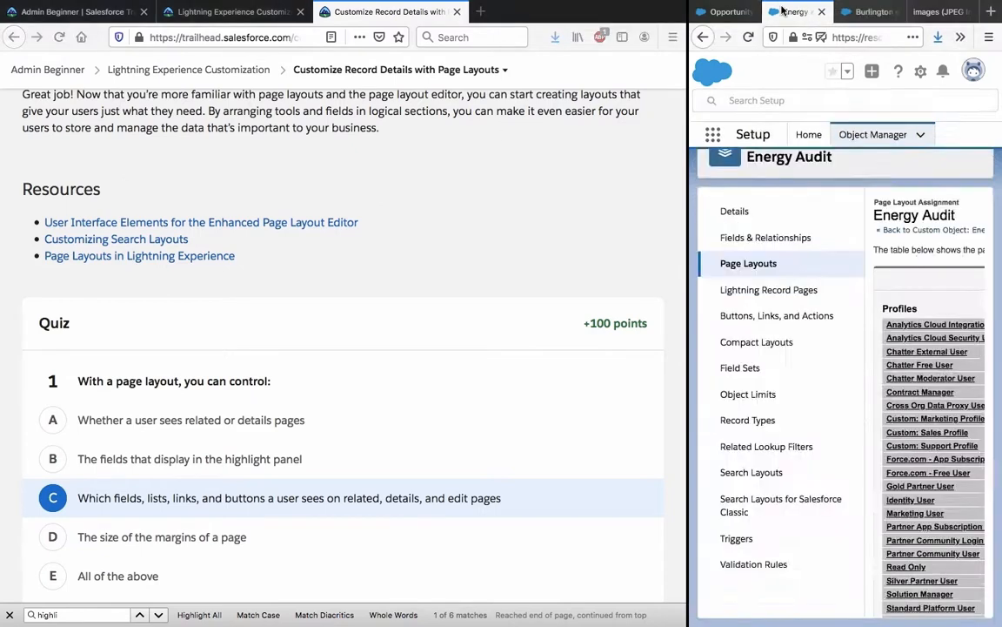
scroll(917, 306, down, 2)
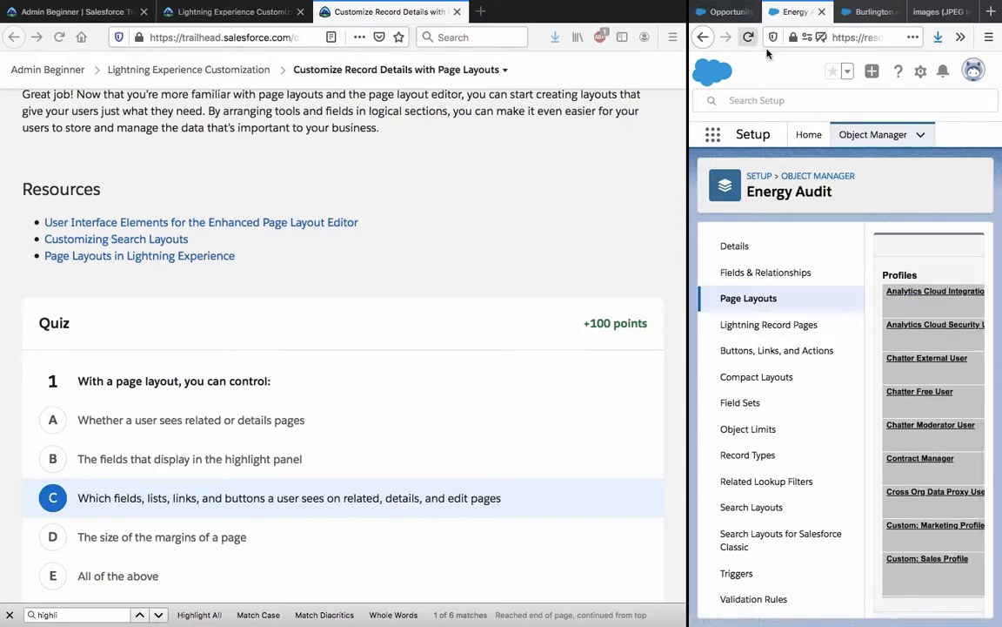
Give the Setup browser more width and open the Energy Audit Sales Layout from Energy Audit's page layouts
drag(687, 127, 527, 123)
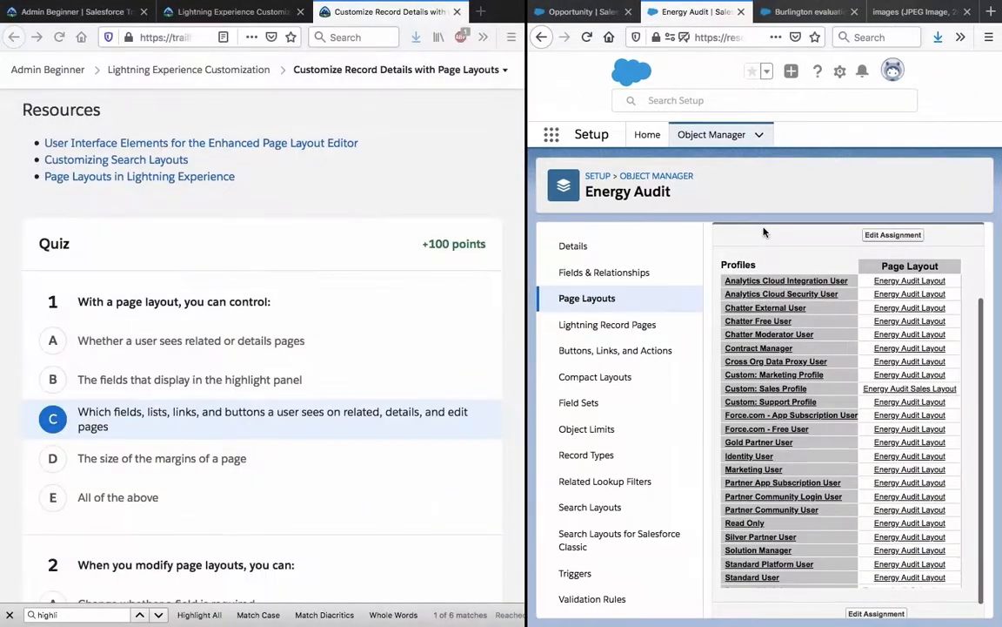
click(633, 303)
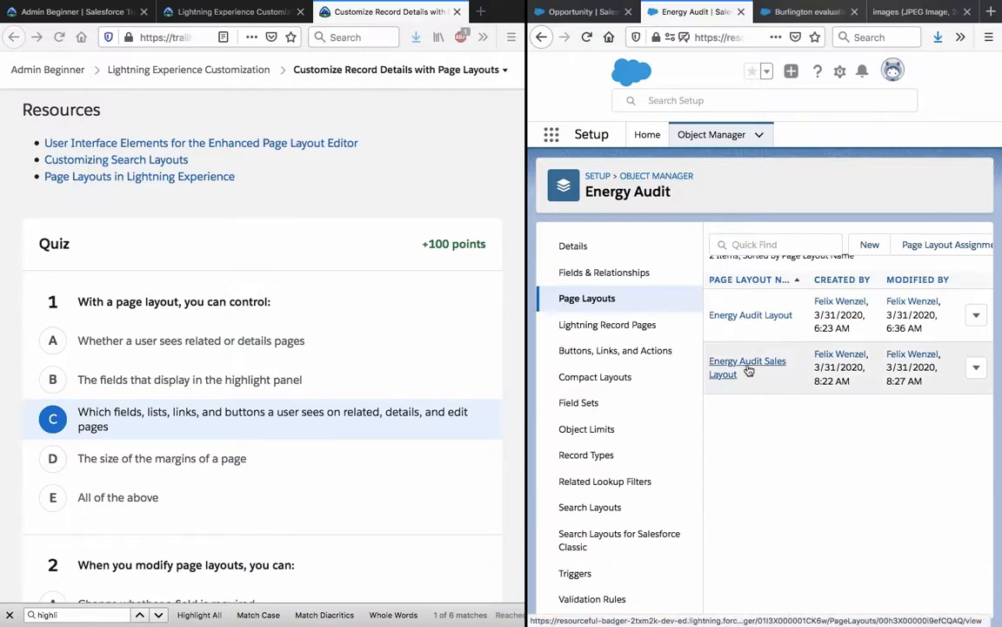
click(748, 370)
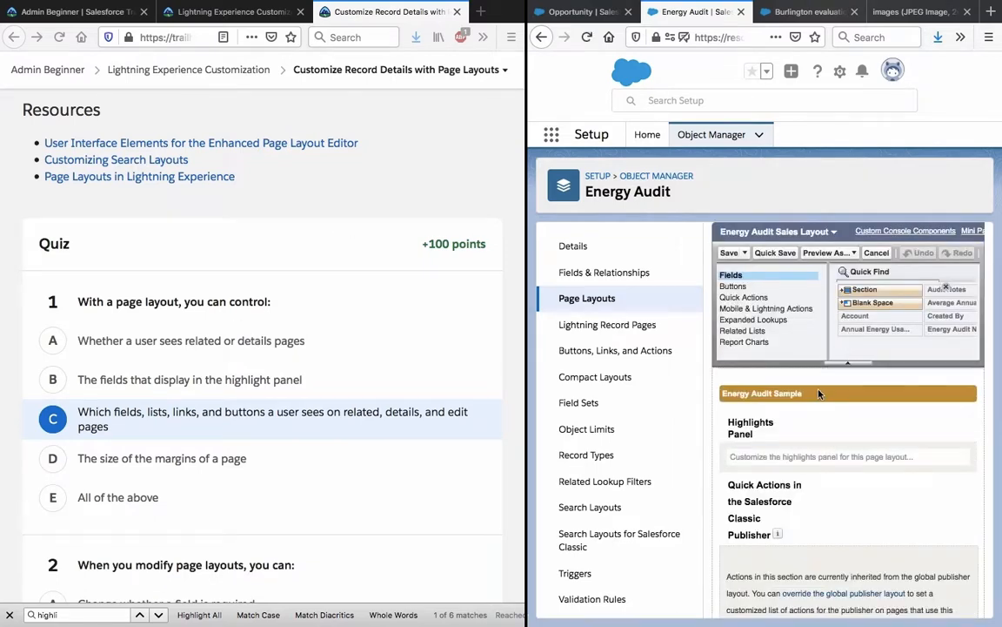
Examine the Energy Audit Sales Layout's sections from the Highlights Panel through buttons, fields and related lists
scroll(817, 393, down, 5)
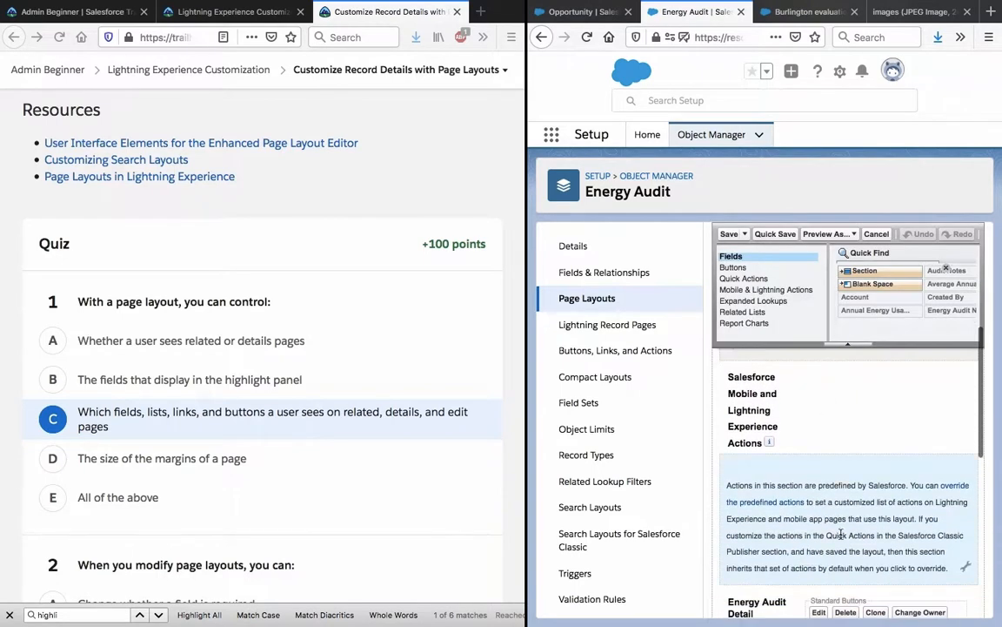
scroll(840, 535, down, 5)
scroll(818, 513, up, 3)
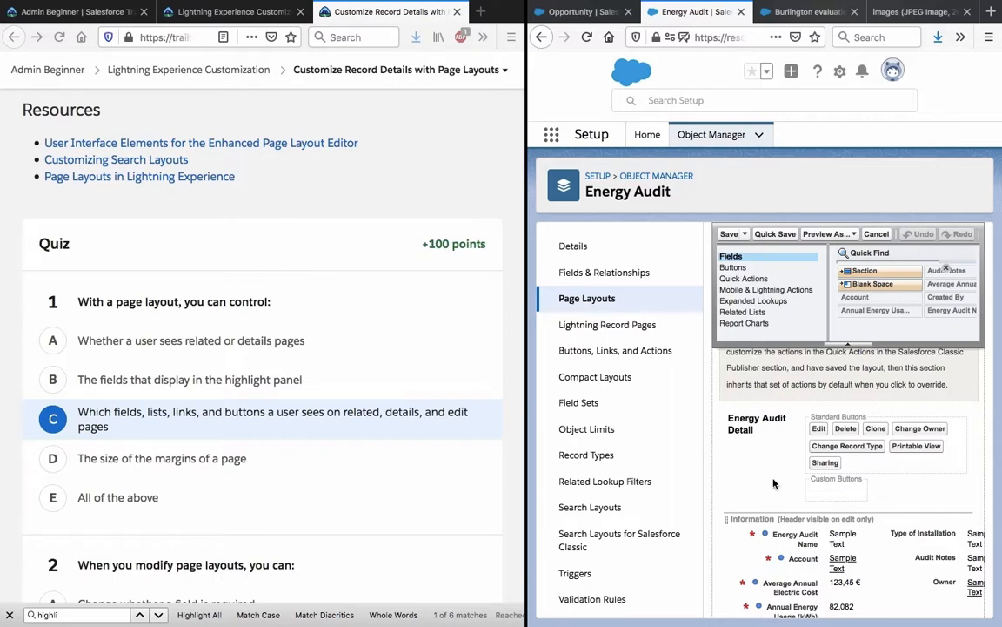
scroll(774, 483, up, 2)
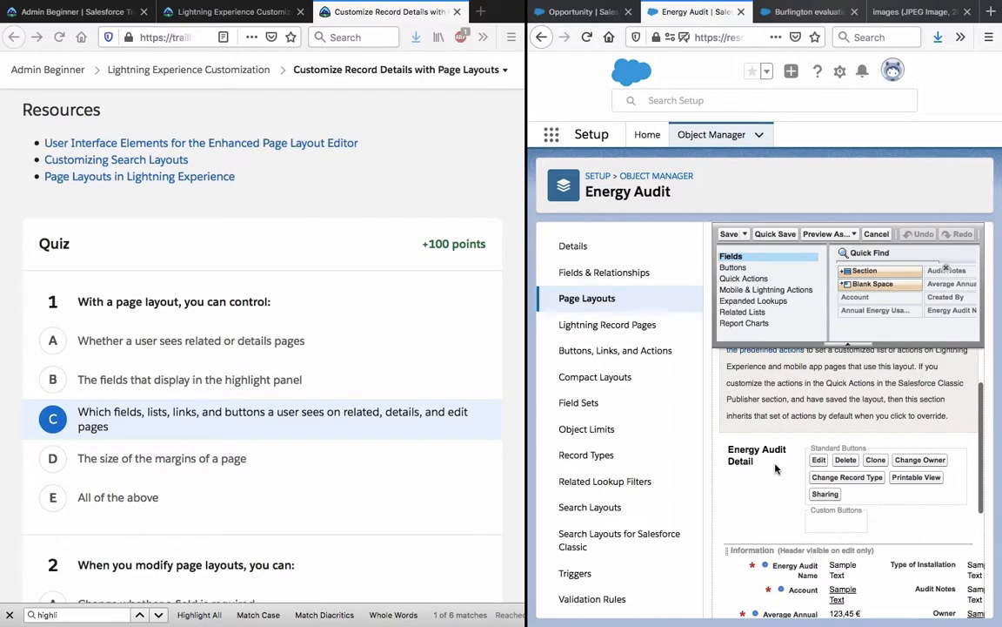
scroll(775, 465, down, 5)
scroll(775, 464, down, 2)
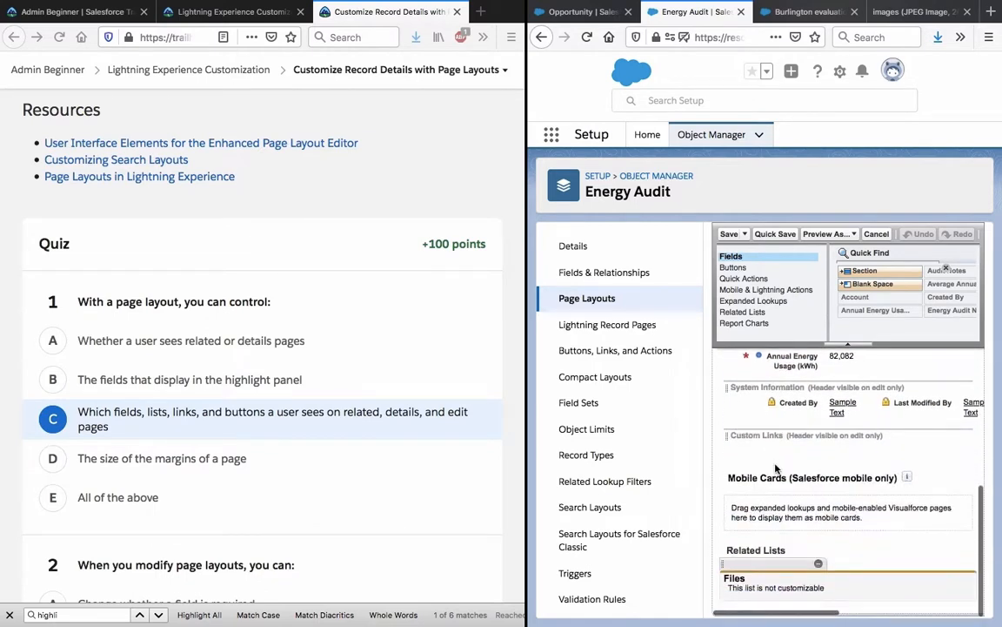
scroll(776, 469, up, 6)
scroll(776, 470, up, 5)
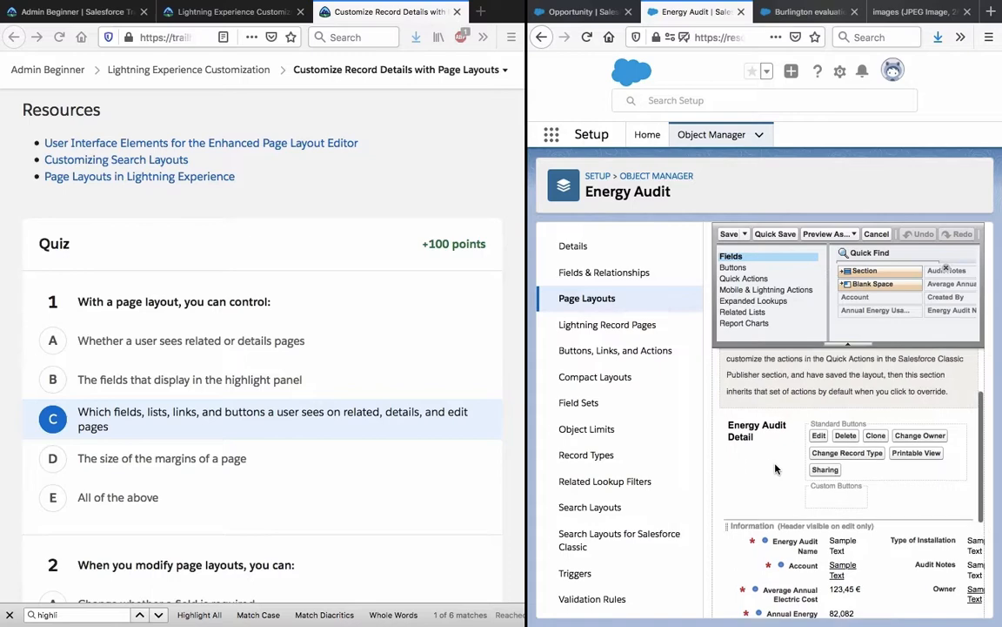
scroll(776, 470, up, 5)
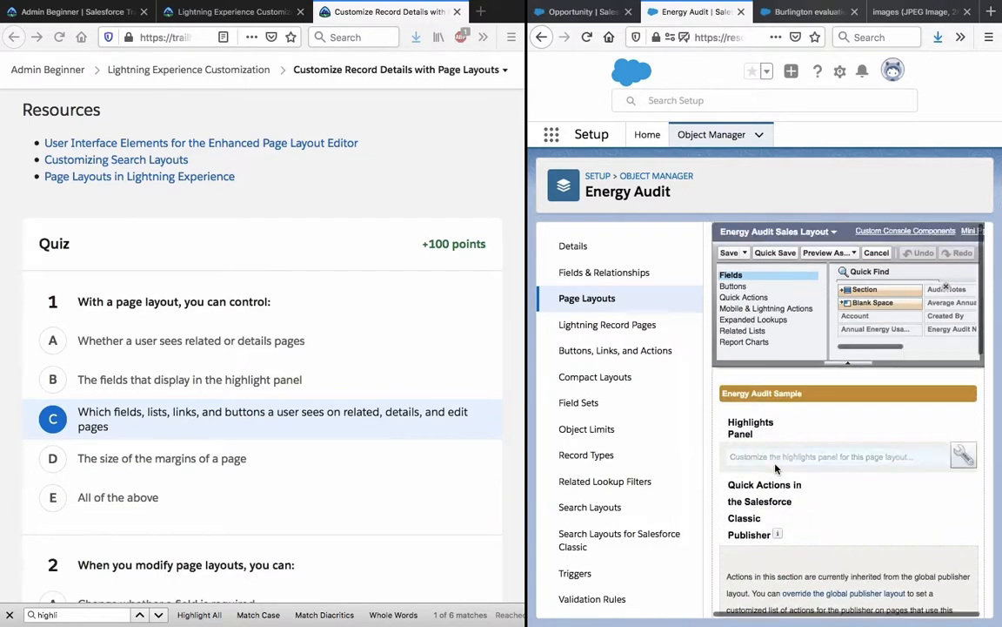
Widen the Setup browser further and review the layout's Highlights Panel, action sections and Energy Audit Detail area
drag(526, 396, 258, 374)
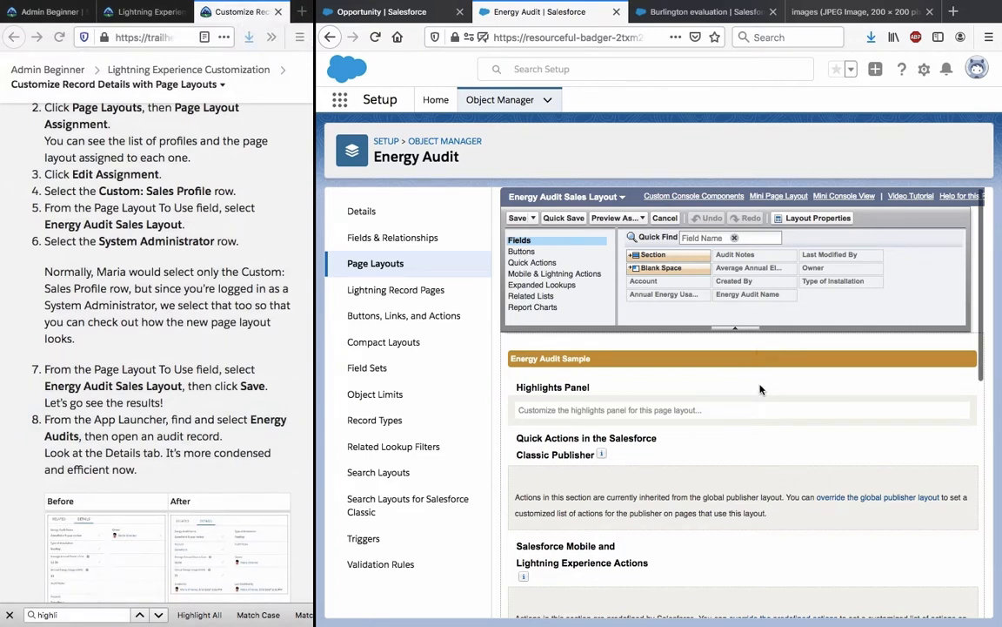
scroll(759, 389, down, 5)
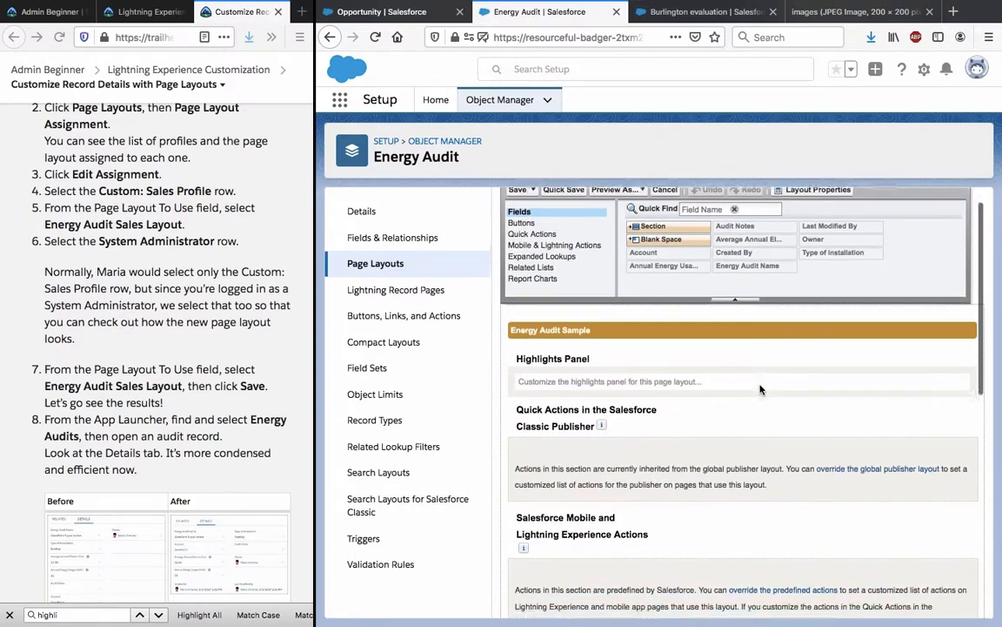
scroll(762, 387, up, 5)
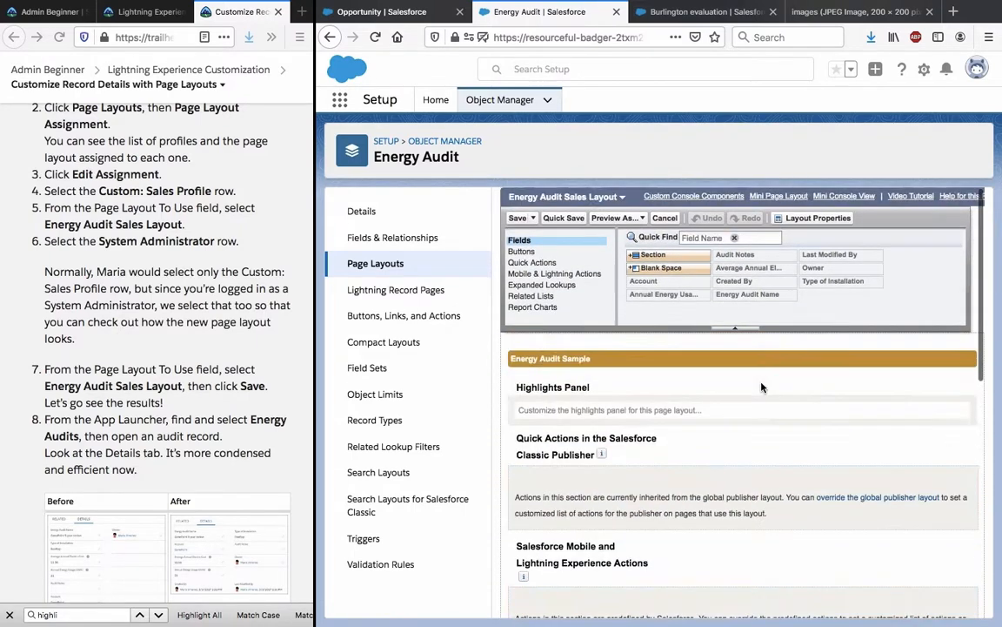
scroll(762, 387, down, 5)
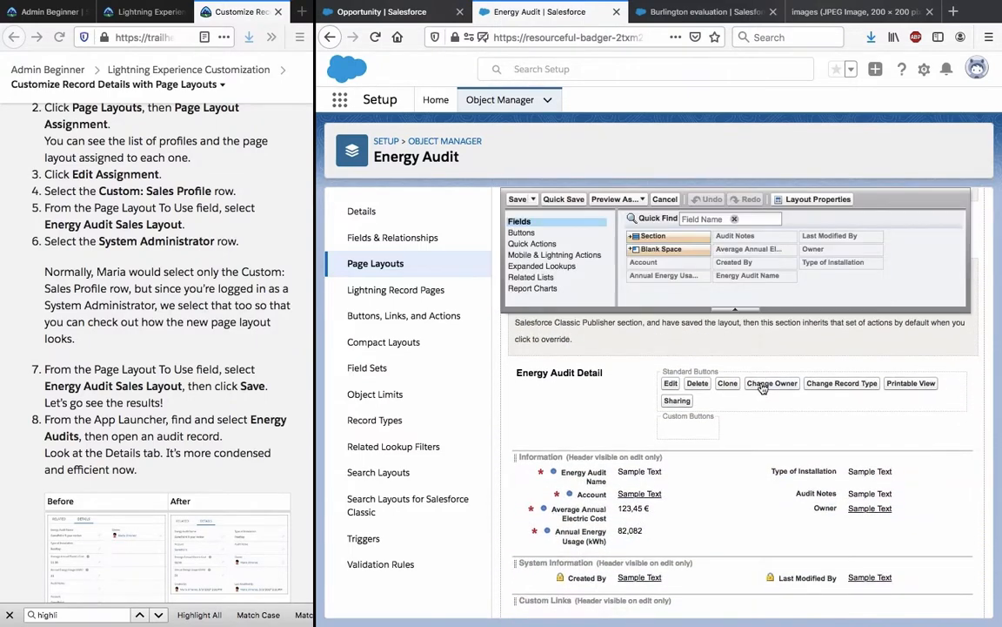
scroll(662, 383, up, 5)
Return to quiz question 1 on the Trailhead page and close the page search
scroll(233, 364, down, 10)
scroll(233, 364, up, 1)
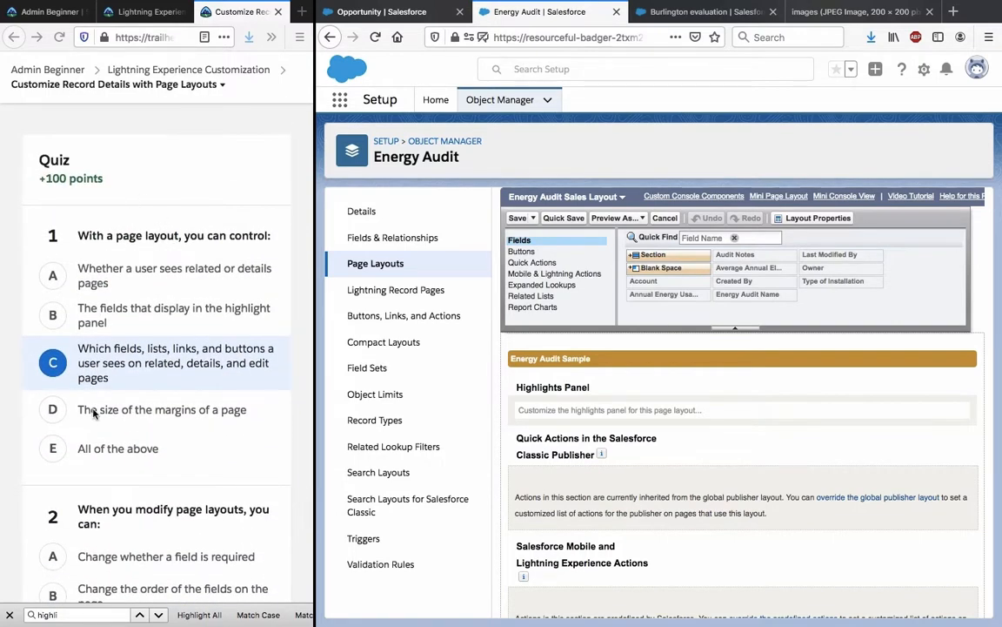
click(9, 618)
click(9, 618)
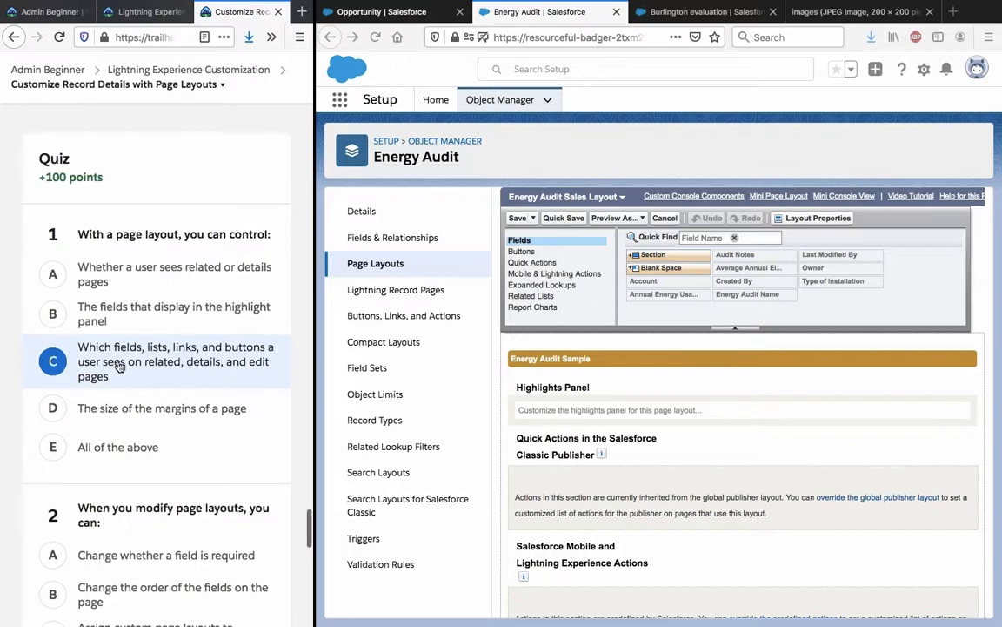
Widen the Trailhead browser and read quiz question 2 on modifying page layouts with its answer options
scroll(119, 365, down, 1)
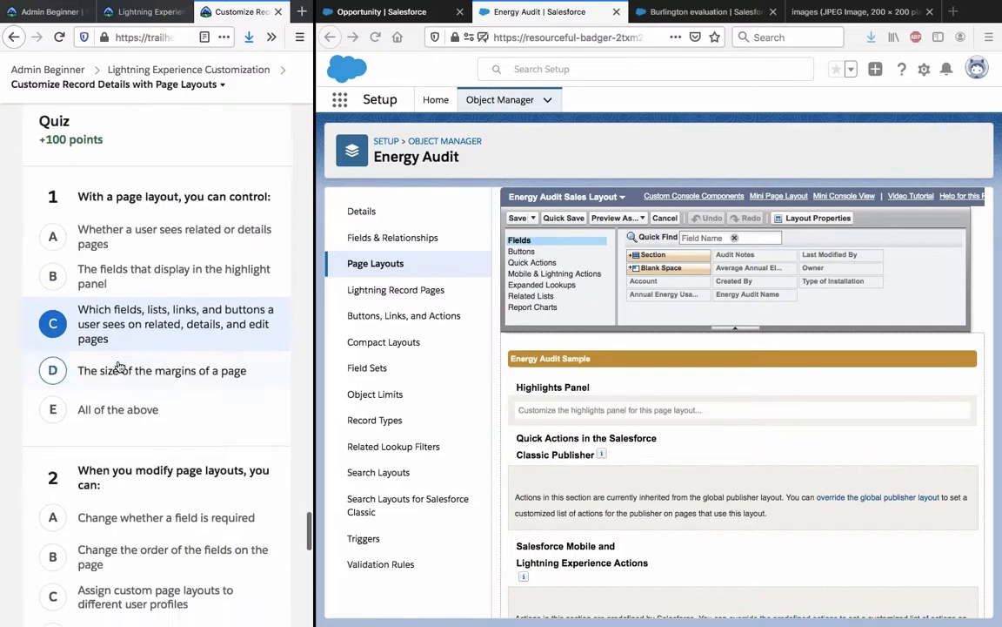
scroll(119, 365, down, 4)
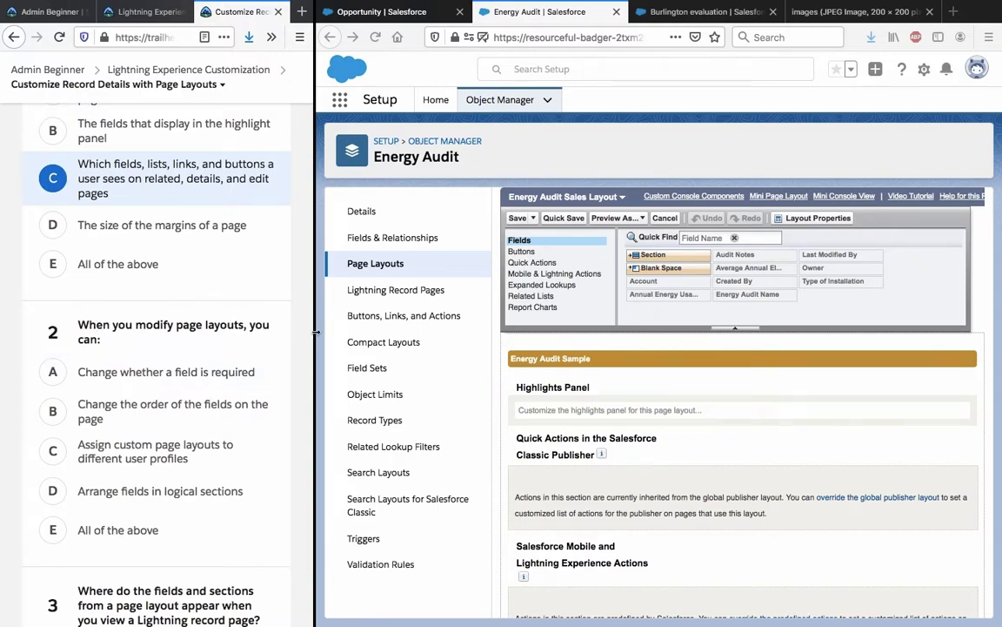
drag(316, 332, 519, 358)
scroll(161, 433, up, 15)
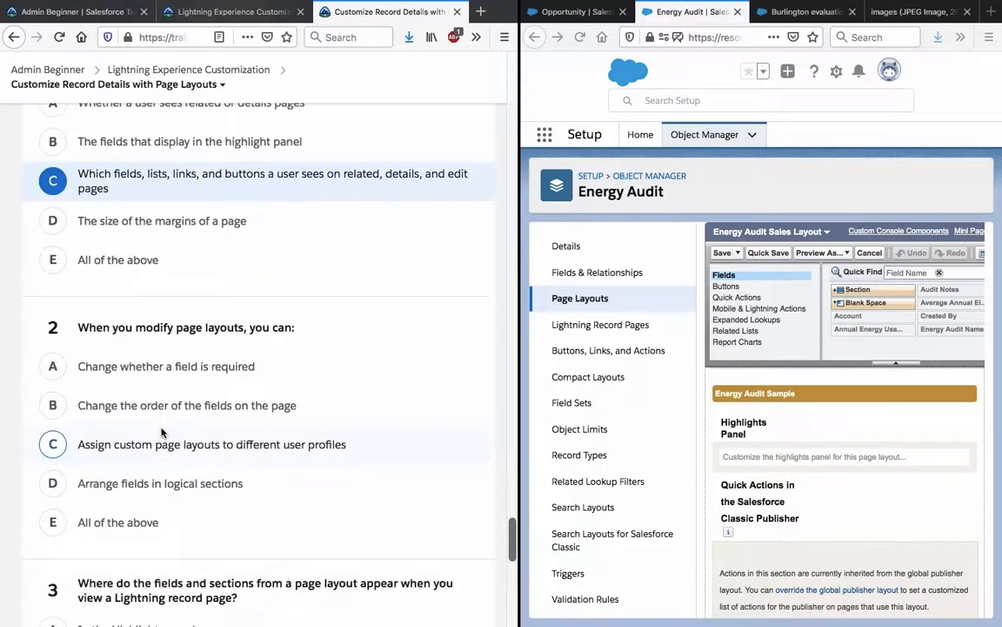
scroll(163, 433, down, 2)
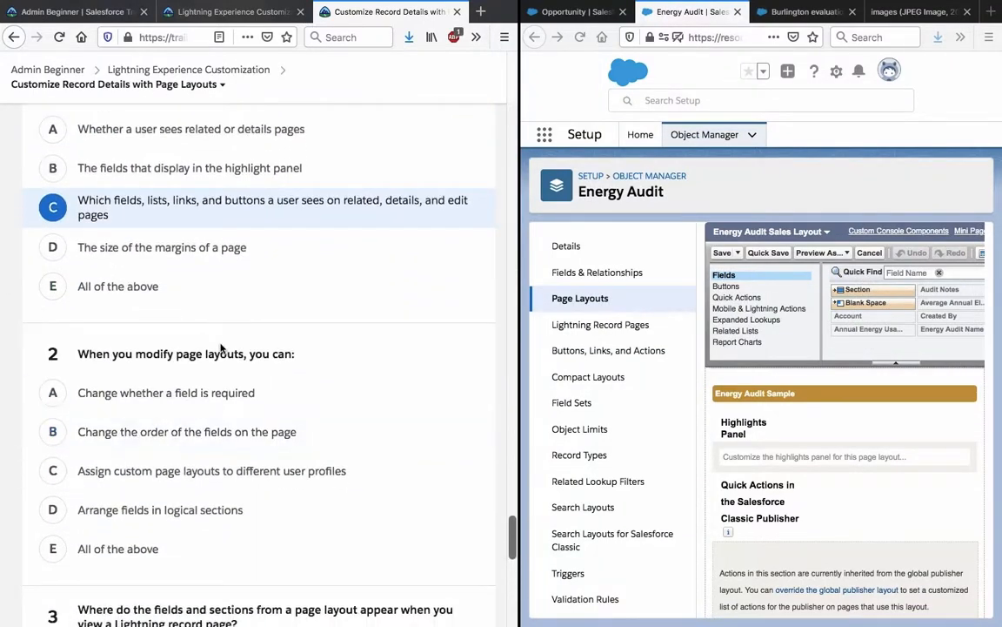
scroll(204, 354, down, 1)
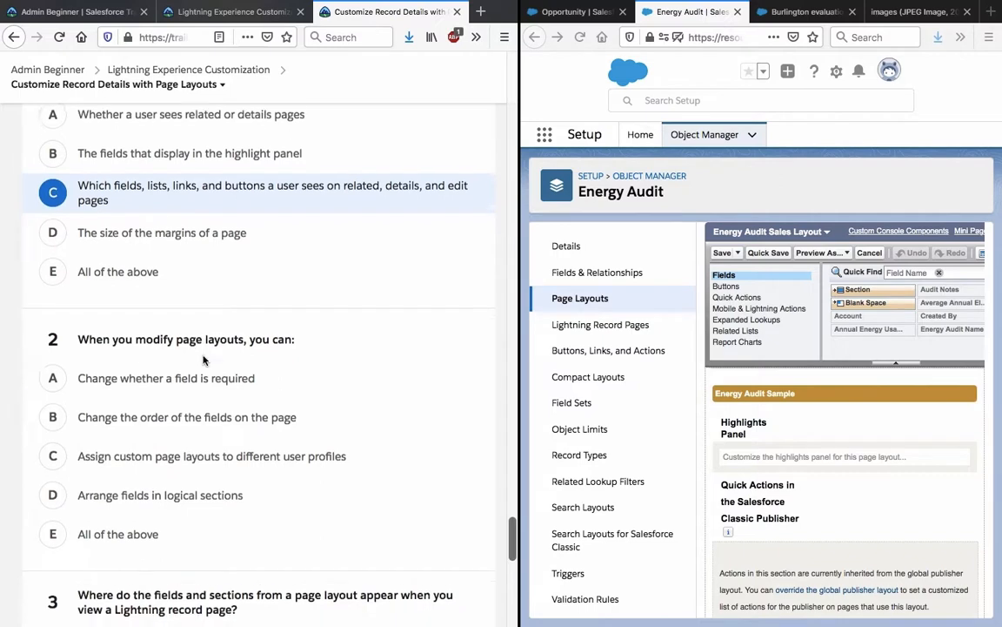
scroll(204, 361, down, 1)
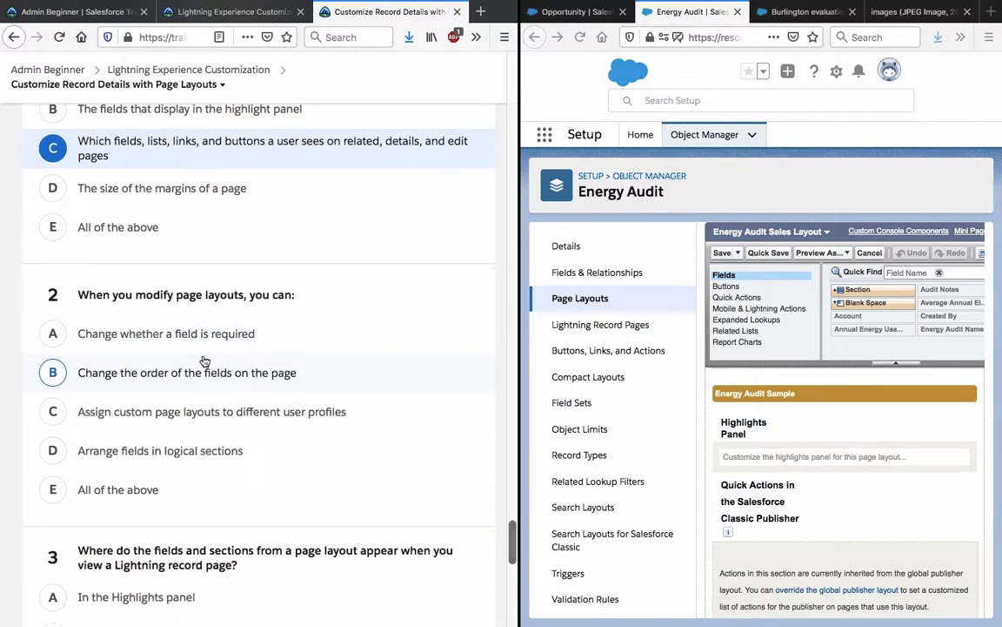
scroll(174, 379, down, 1)
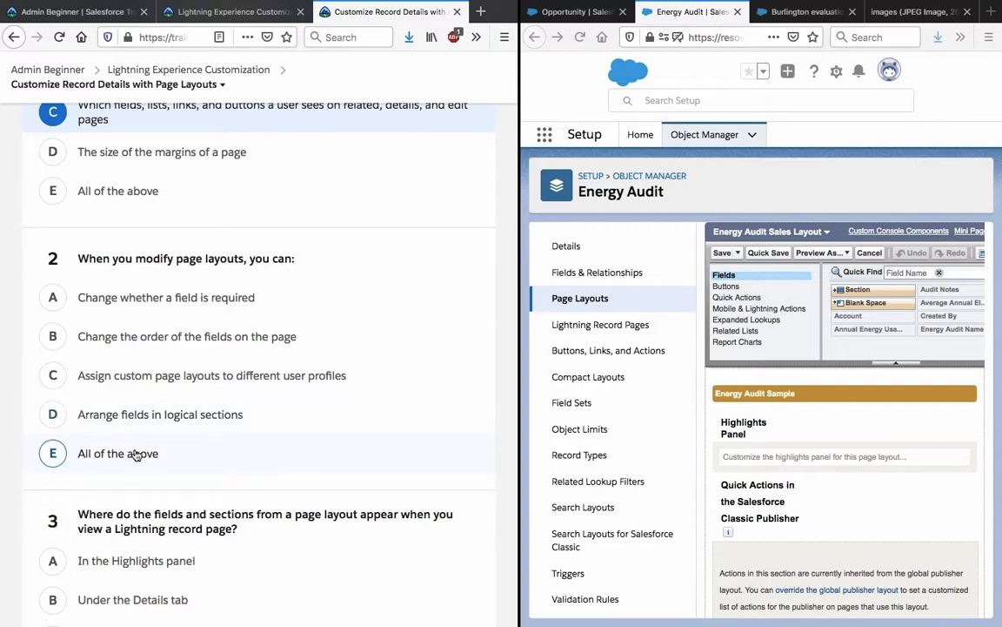
Search the unit page for "logi" to check the passage on arranging fields in logical sections
key(super+f)
text(logi)
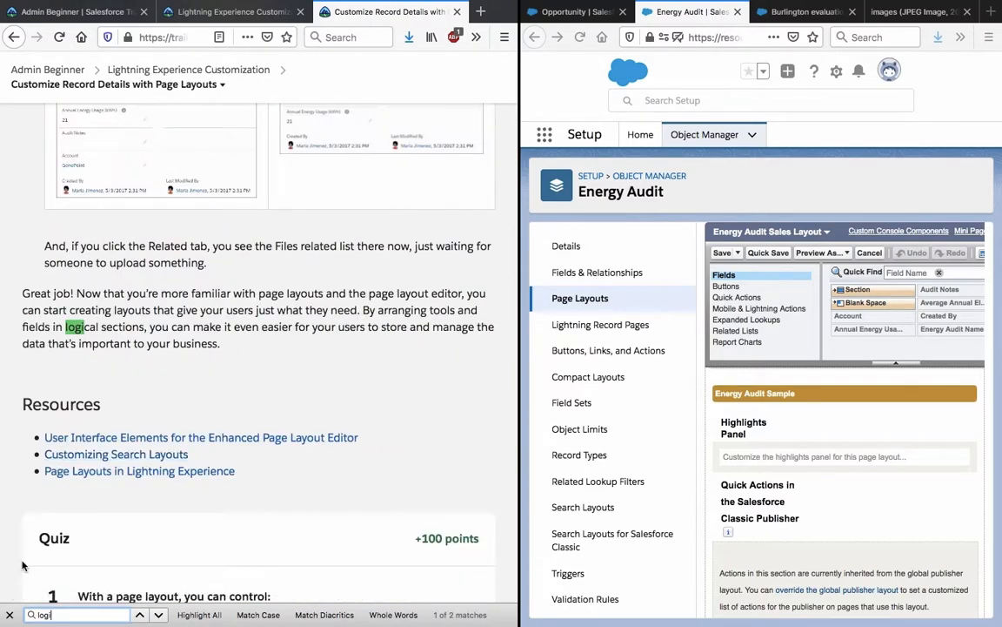
click(9, 615)
Answer quiz question 2 with option E, All of the above
scroll(2, 512, down, 5)
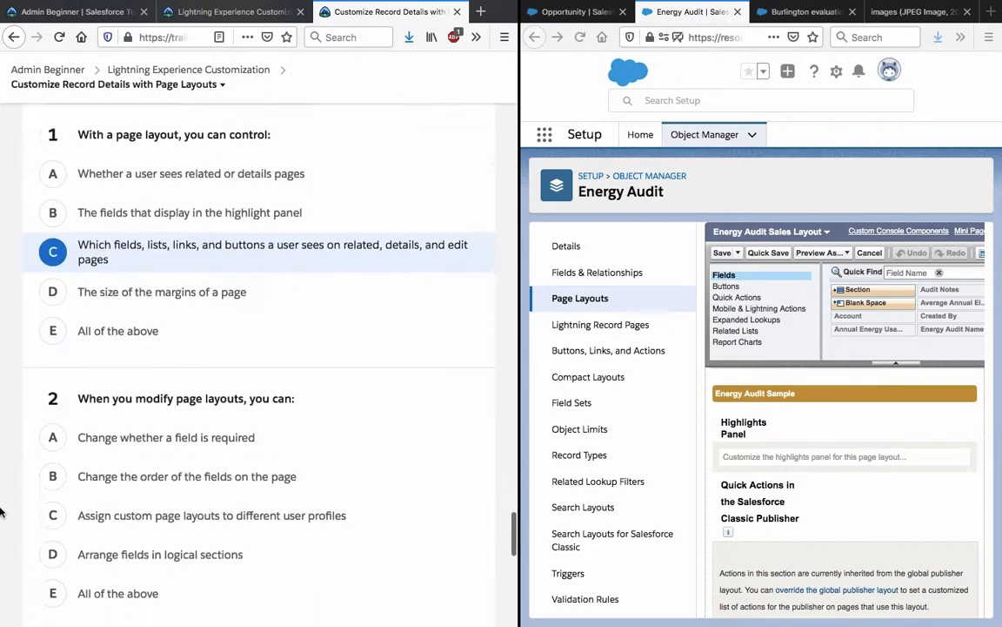
scroll(1, 505, down, 4)
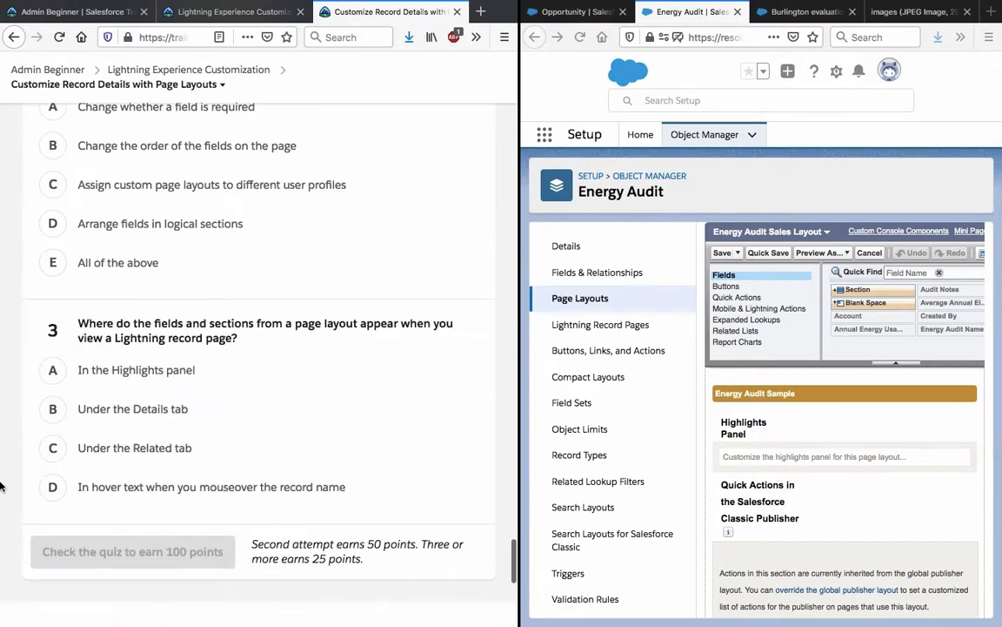
scroll(7, 474, up, 1)
click(54, 392)
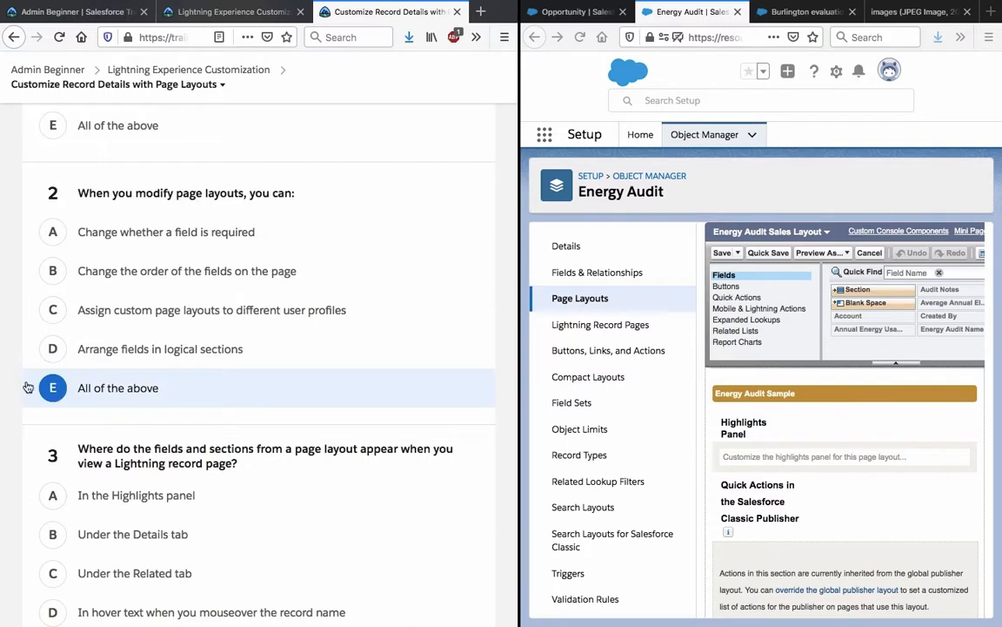
Highlight the text of quiz question 3 and bring up the Burlington evaluation record for comparison
scroll(18, 366, down, 2)
scroll(7, 348, up, 2)
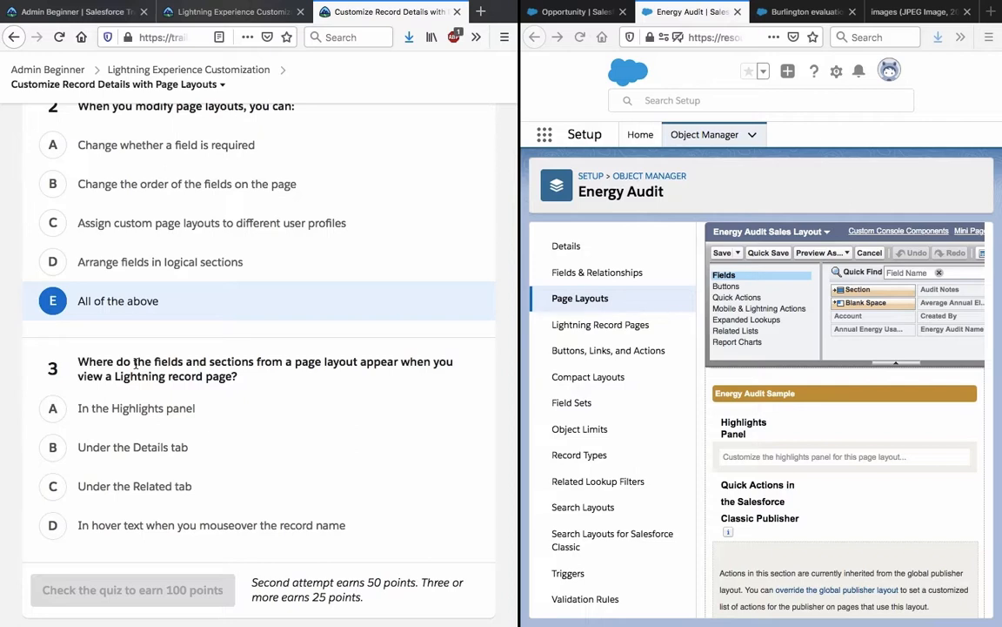
double_click(136, 363)
double_click(135, 362)
double_click(136, 363)
triple_click(135, 363)
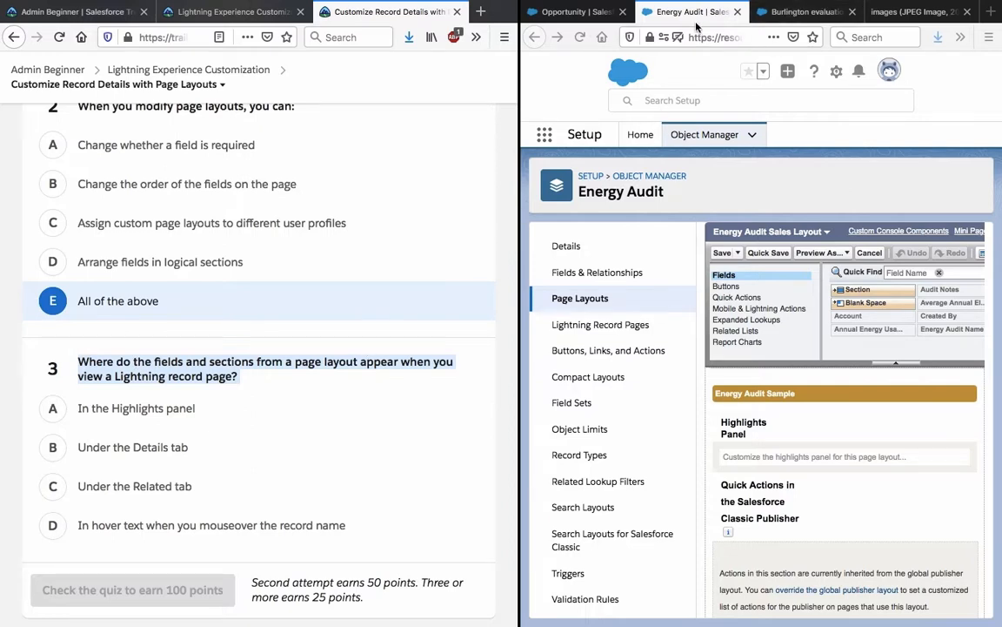
click(803, 13)
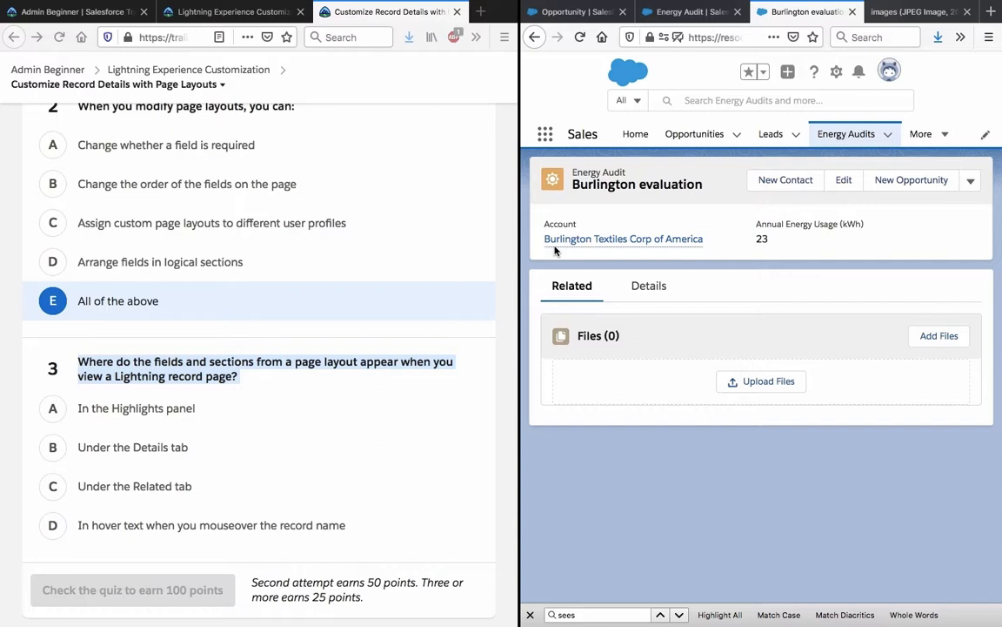
Search the unit page for "highl" and go through the matches down to quiz question 3's option A
click(368, 318)
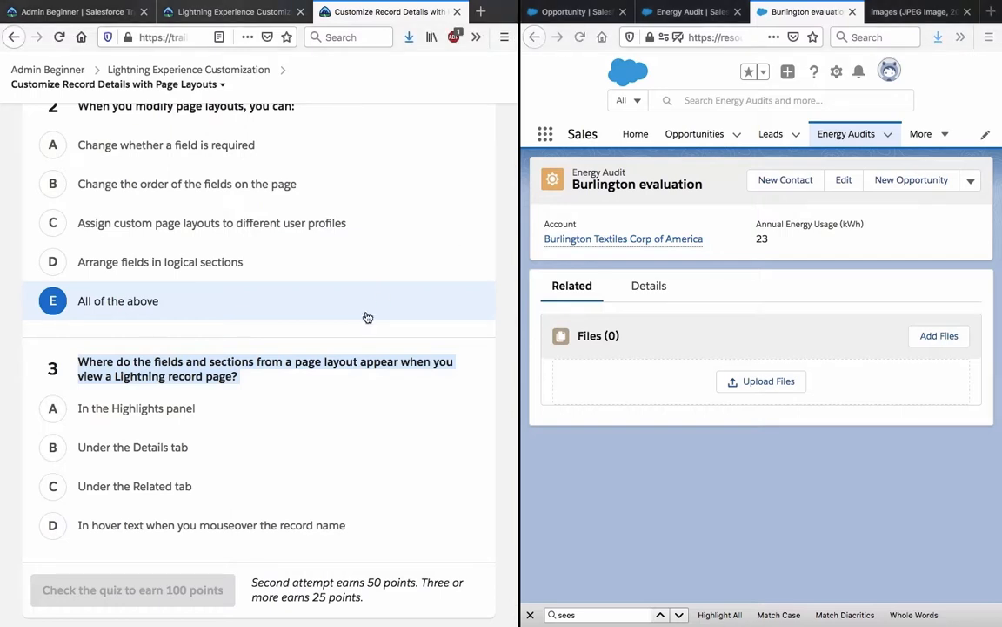
key(ctrl+f)
text(highlan)
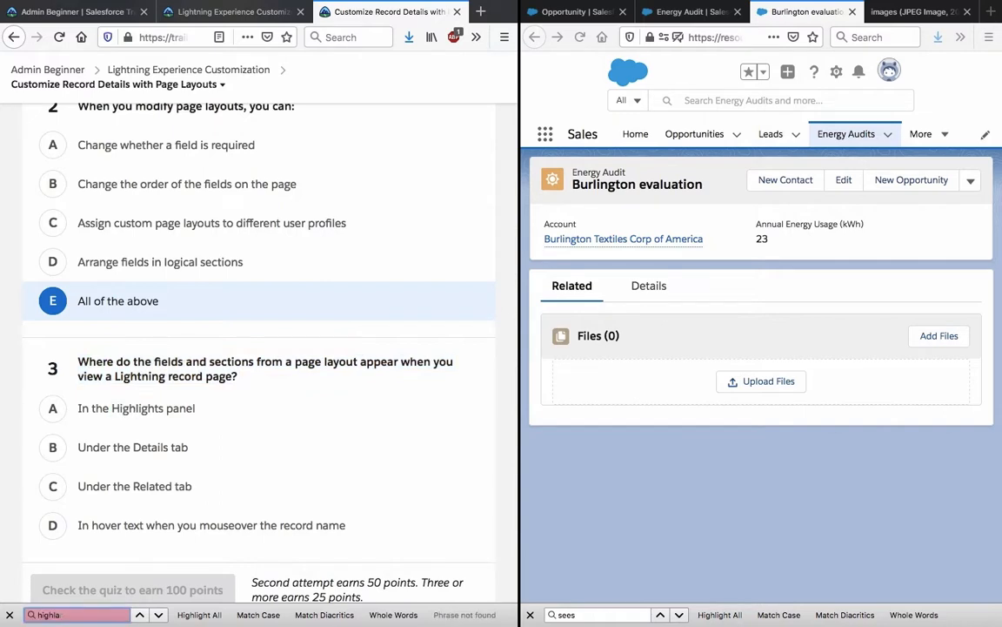
key(BackSpace)
key(BackSpace)
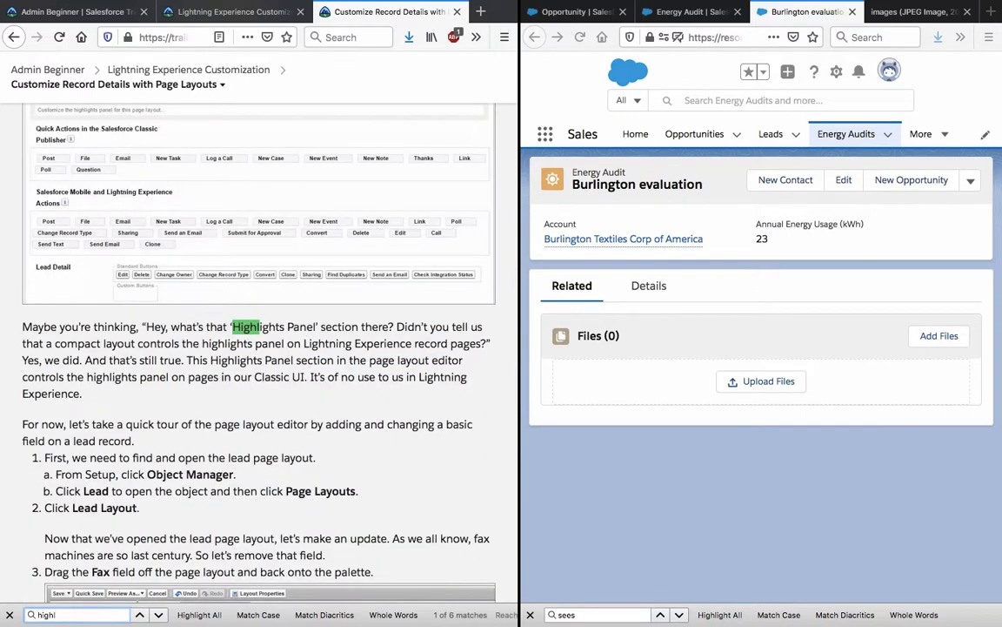
text(l)
key(Return)
key(Return)
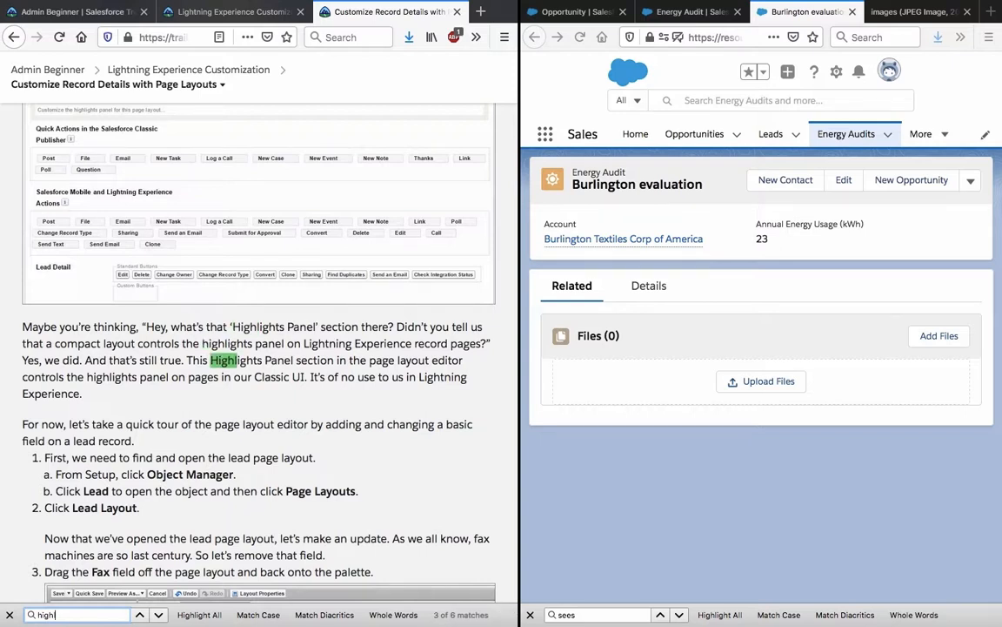
key(Return)
key(Return)
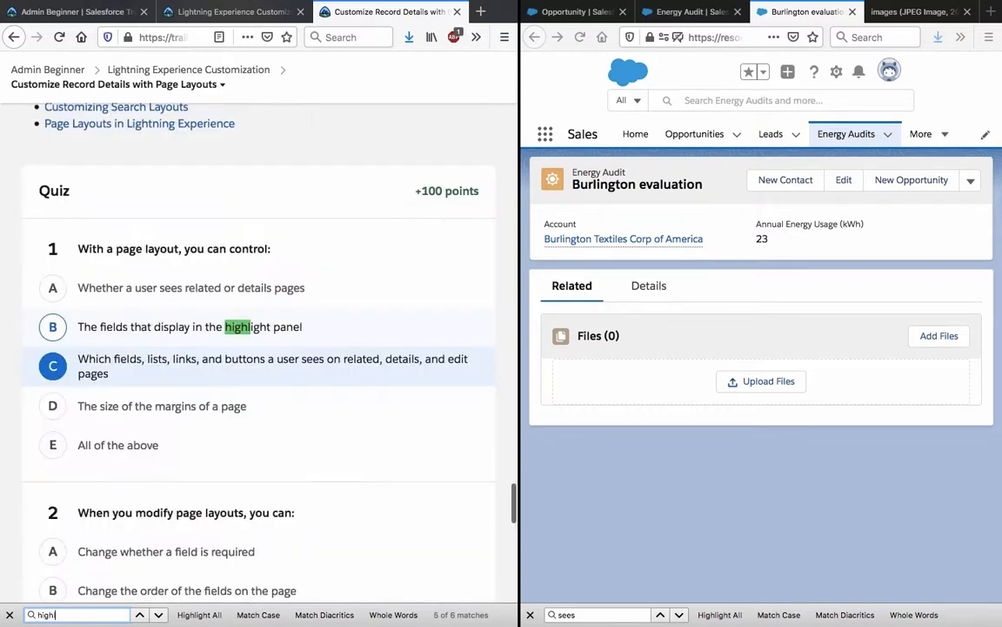
key(Return)
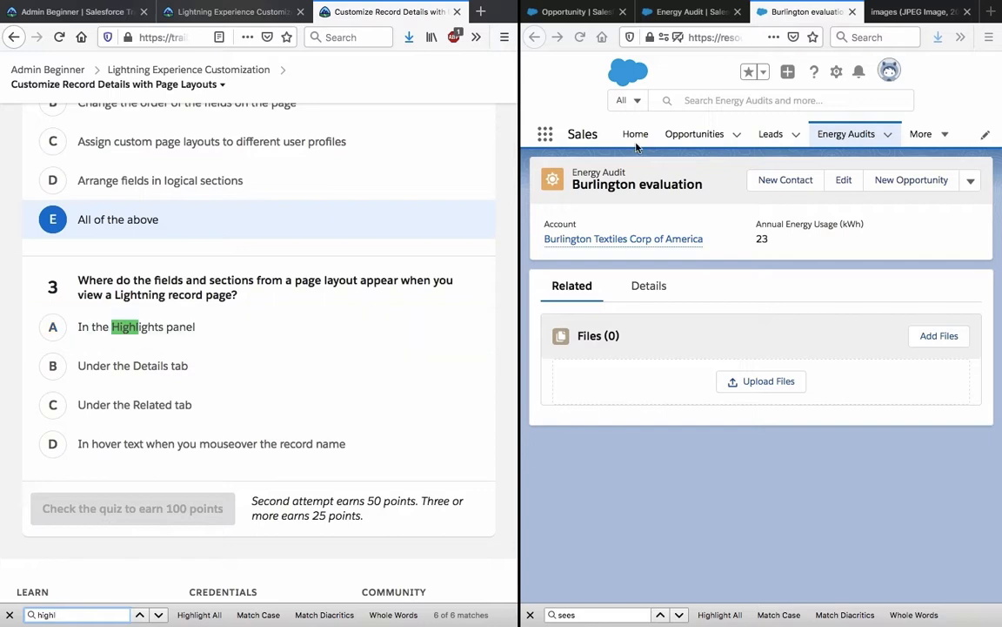
Compare the Burlington evaluation record's details with the fields and sections in the Energy Audit Sales Layout
click(643, 287)
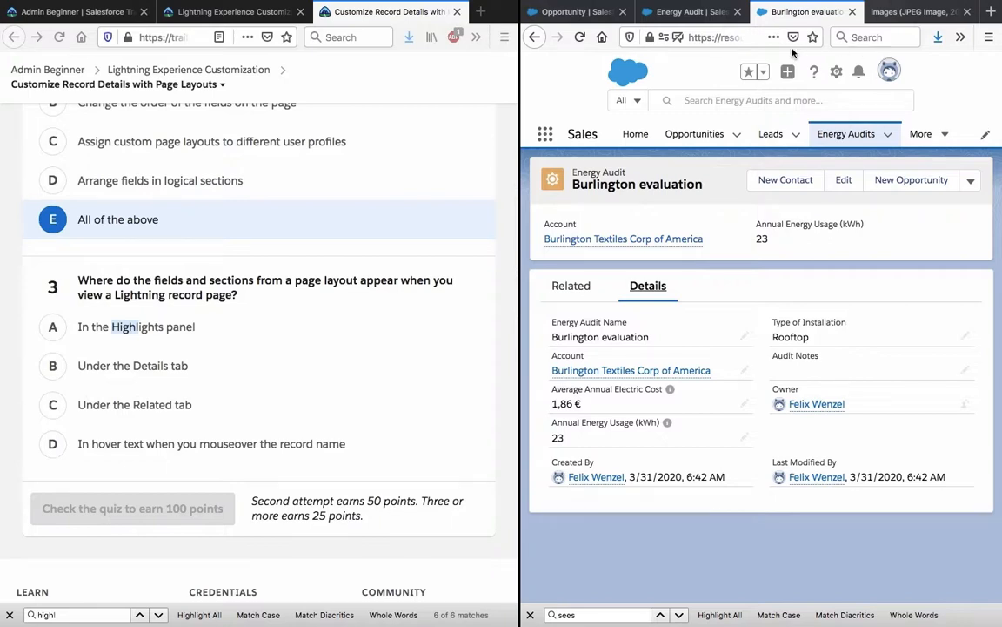
click(631, 13)
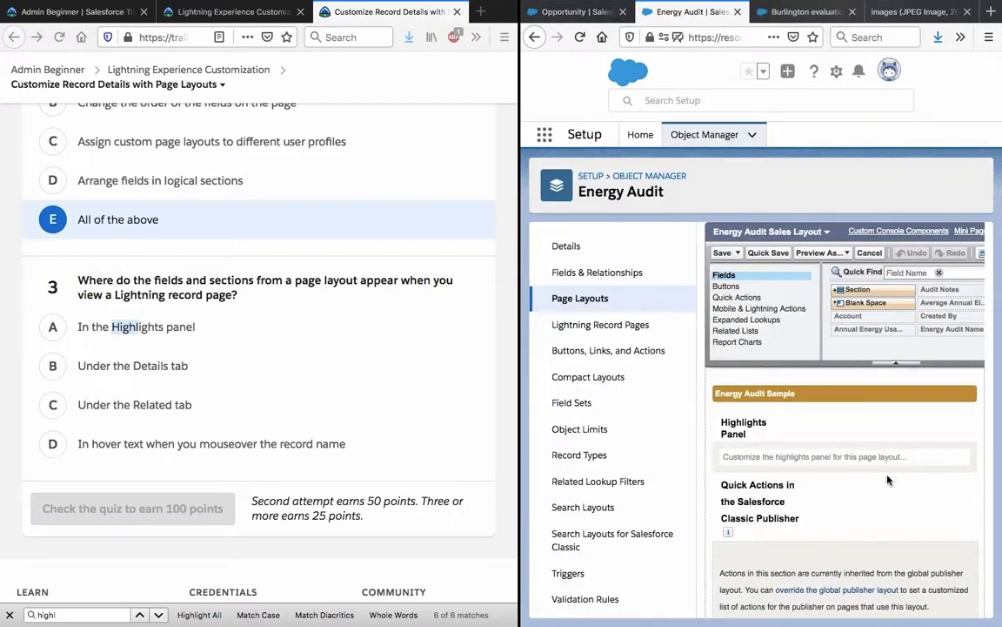
scroll(888, 479, down, 3)
scroll(888, 480, up, 3)
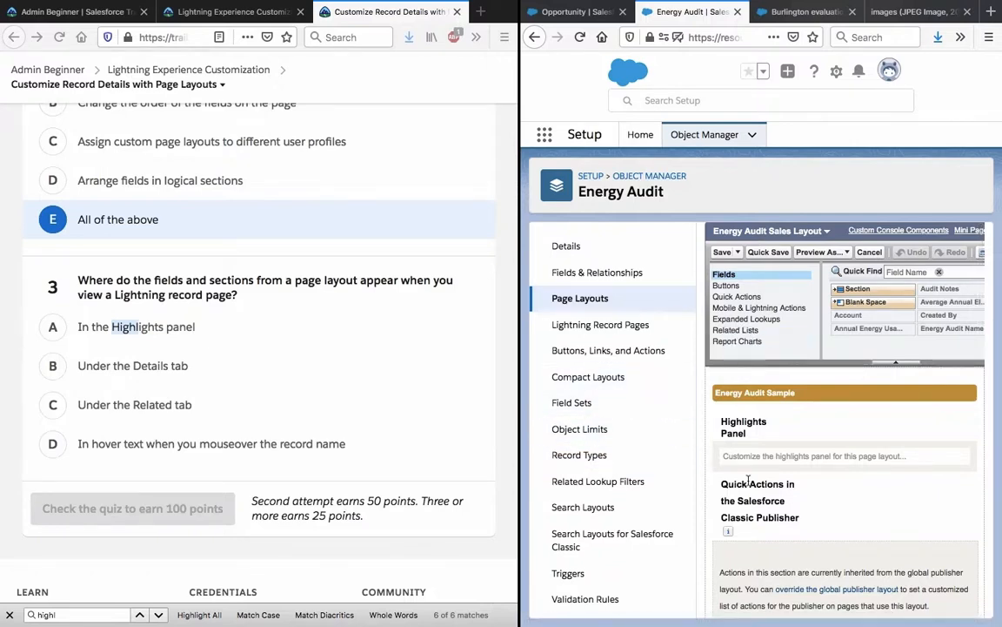
scroll(749, 481, down, 5)
scroll(749, 480, down, 3)
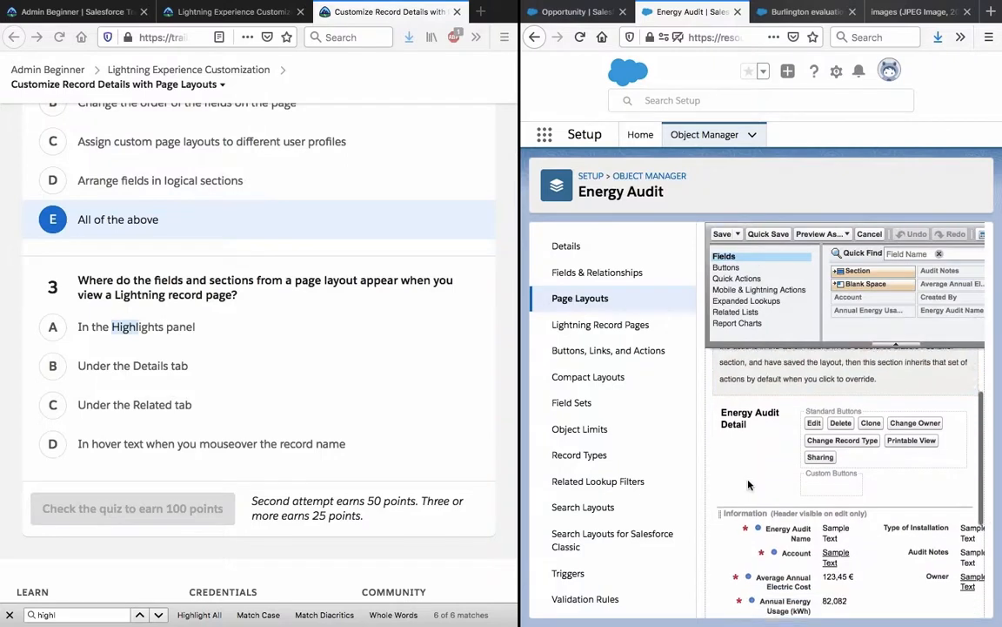
scroll(747, 480, down, 3)
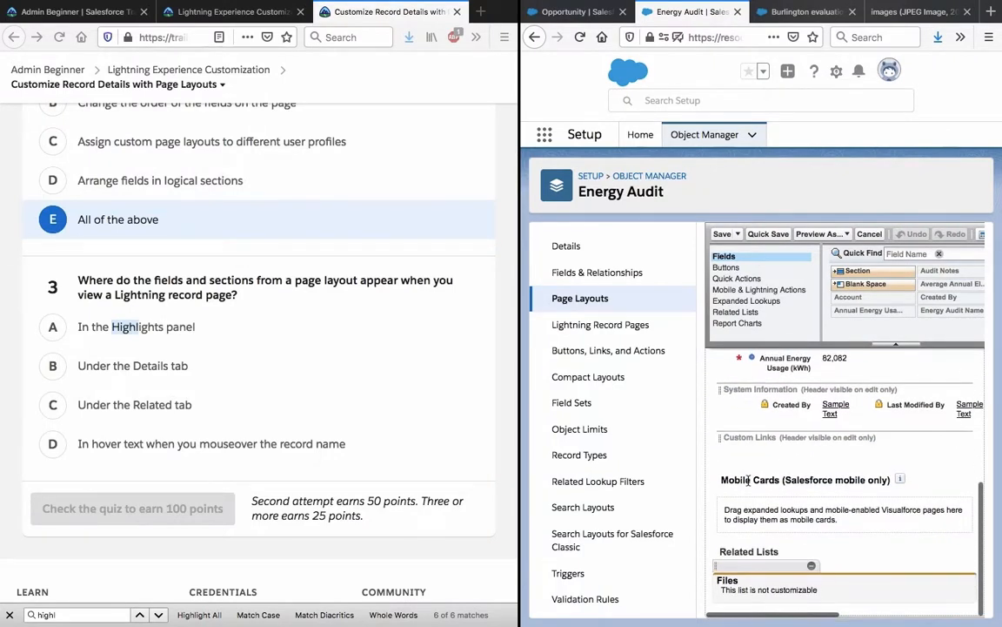
scroll(748, 480, up, 3)
scroll(748, 485, down, 3)
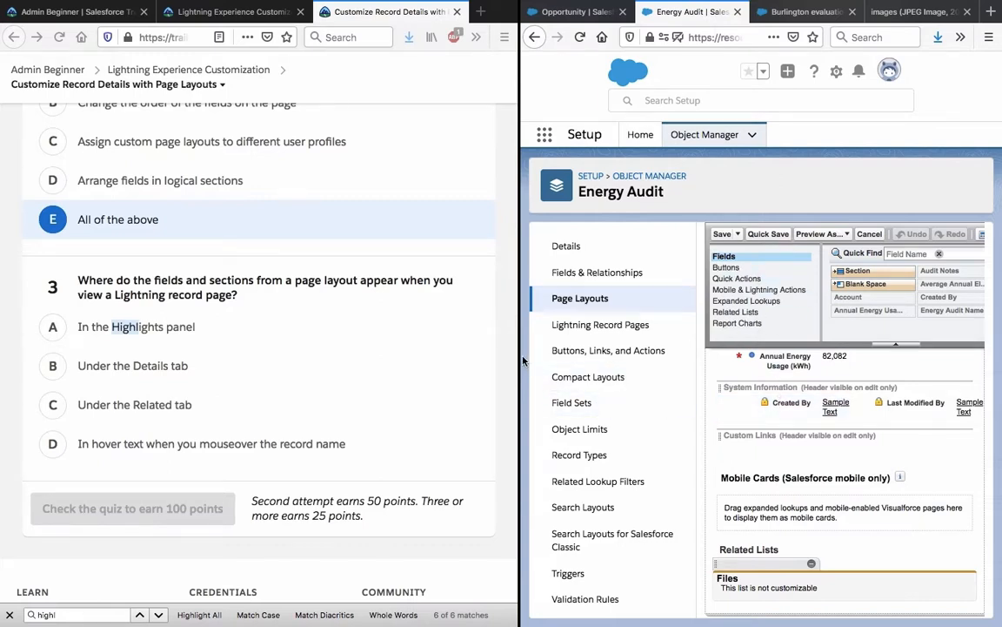
Widen the Salesforce window and try to place a new two-column section in the Energy Audit Sales Layout
drag(519, 353, 429, 348)
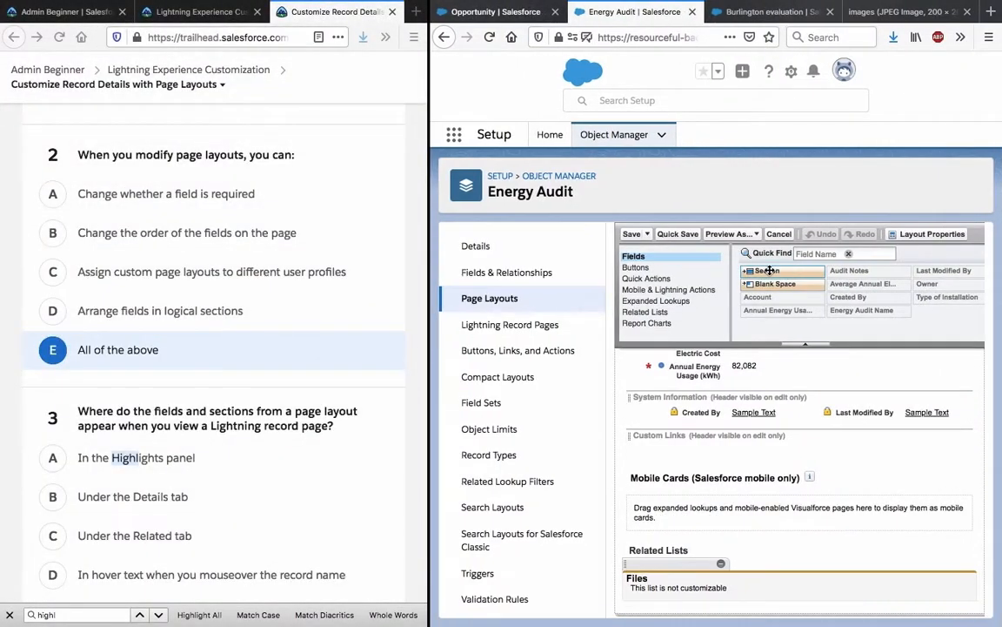
mouse_move(769, 271)
mouse_down()
mouse_move(750, 357)
mouse_move(750, 591)
mouse_move(740, 520)
mouse_move(752, 473)
mouse_move(752, 222)
mouse_move(760, 340)
mouse_move(742, 271)
mouse_move(721, 535)
mouse_move(738, 393)
mouse_move(722, 517)
mouse_up()
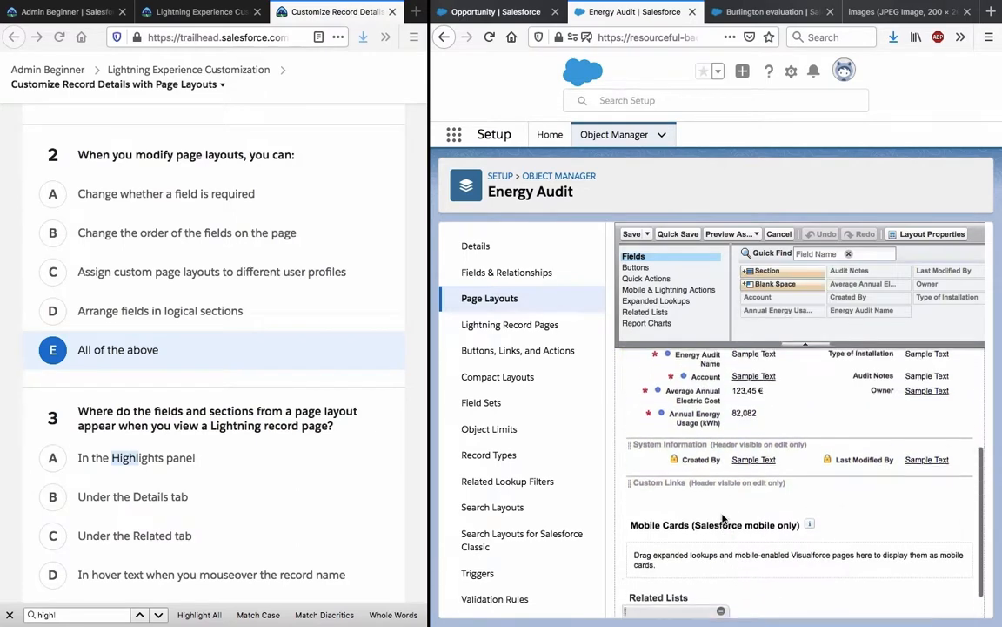
scroll(724, 513, up, 4)
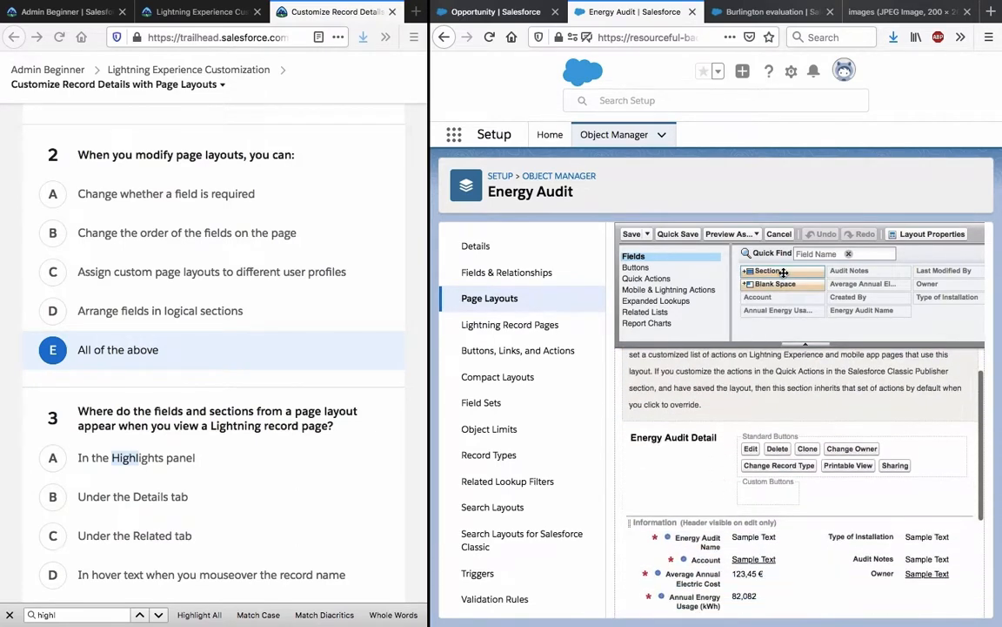
drag(784, 273, 787, 593)
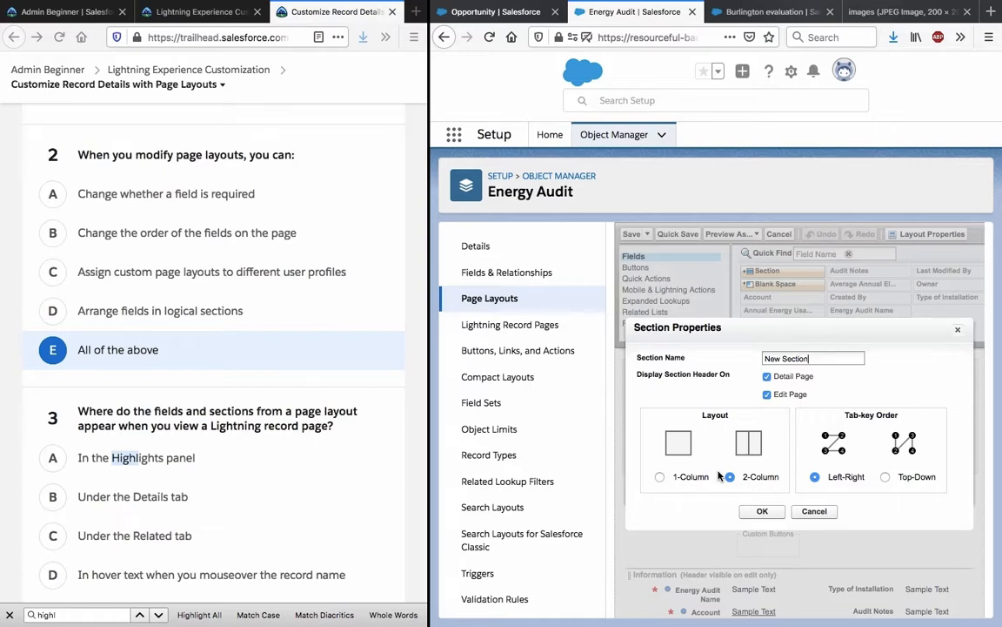
click(762, 511)
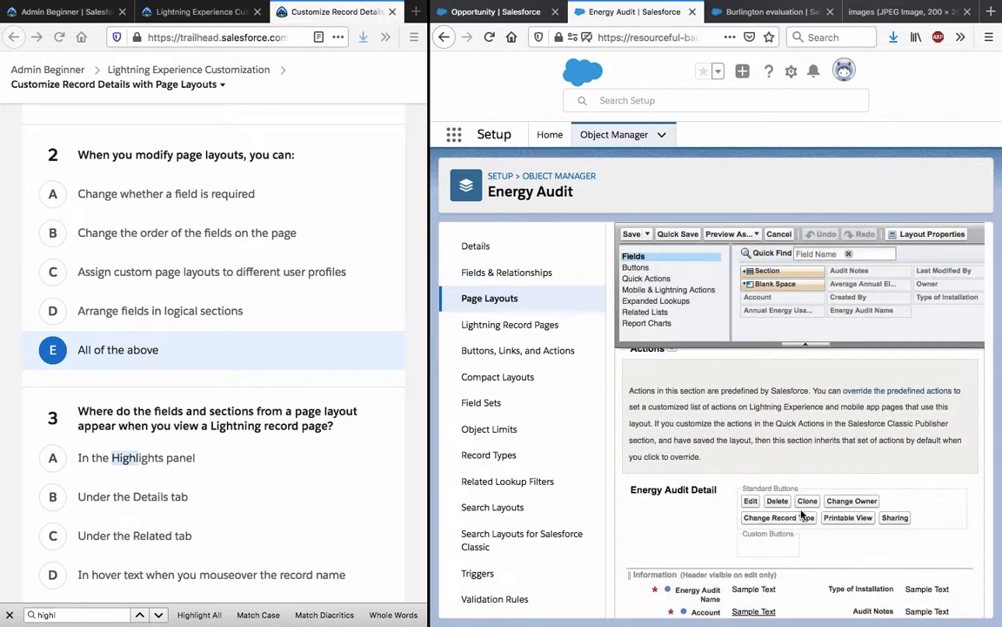
Add a two-column section named New Section between Information and System Information, and quick-save the layout
scroll(803, 514, down, 5)
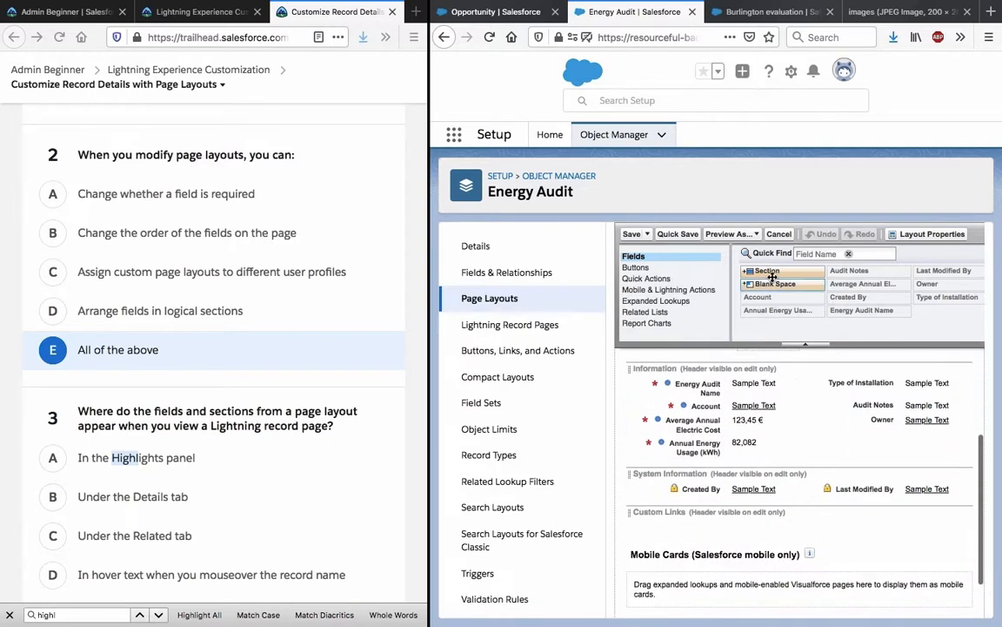
drag(769, 272, 806, 451)
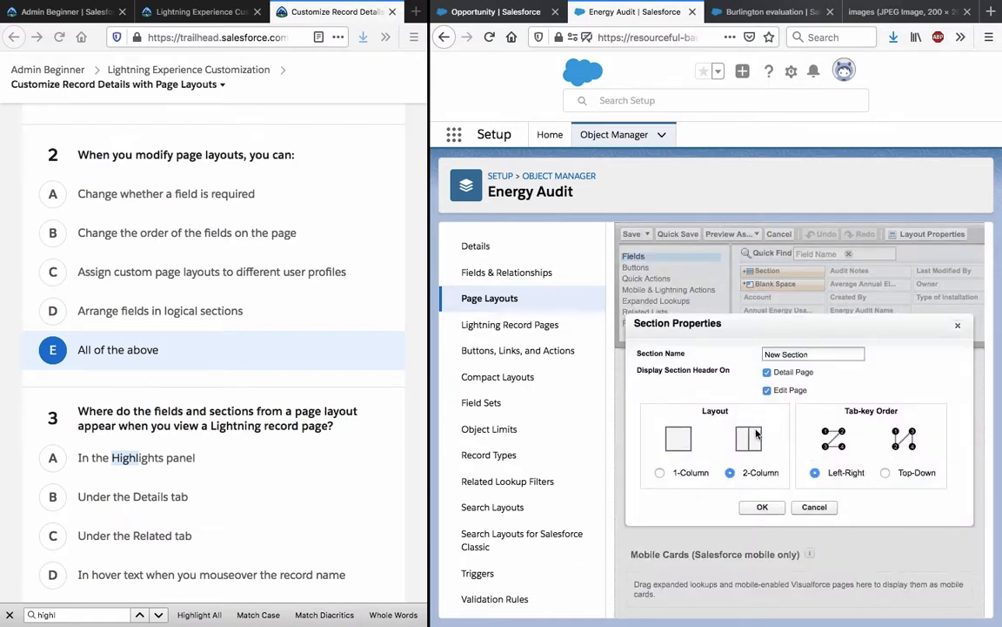
click(763, 508)
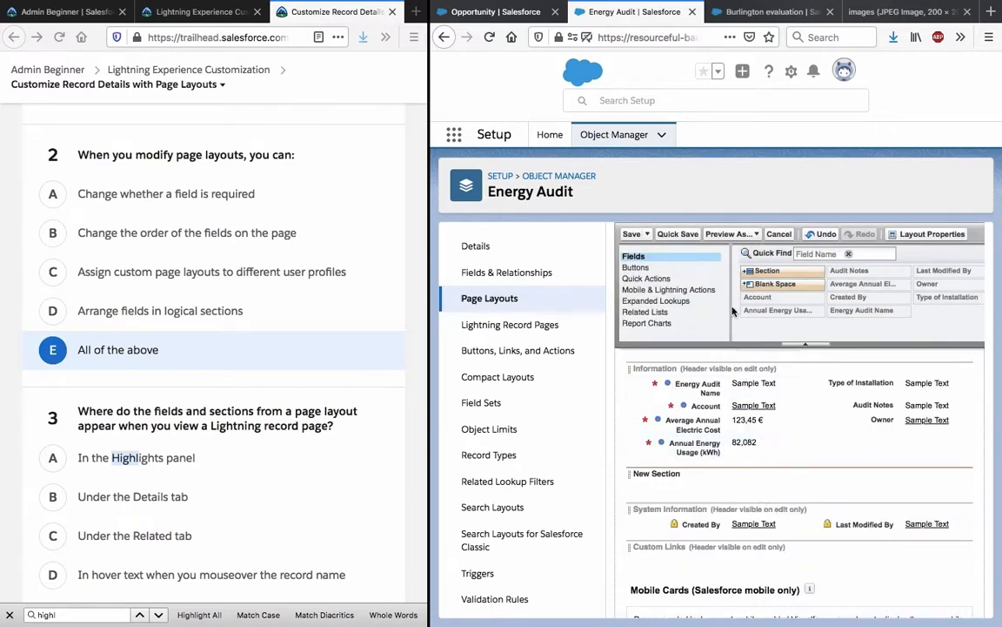
click(679, 235)
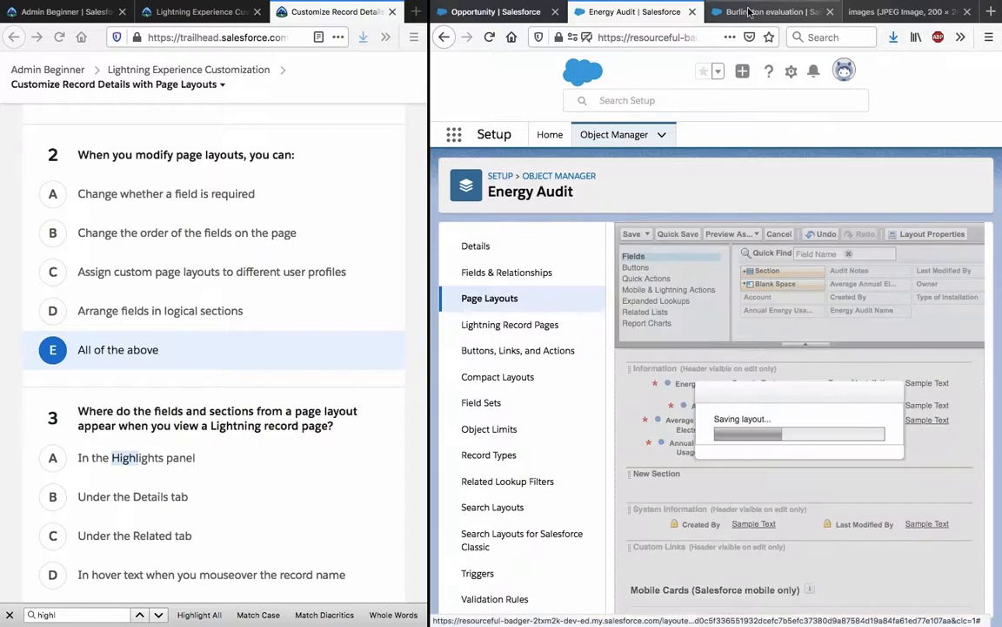
Reload the Burlington evaluation record and check its related and details views for the added section
click(750, 13)
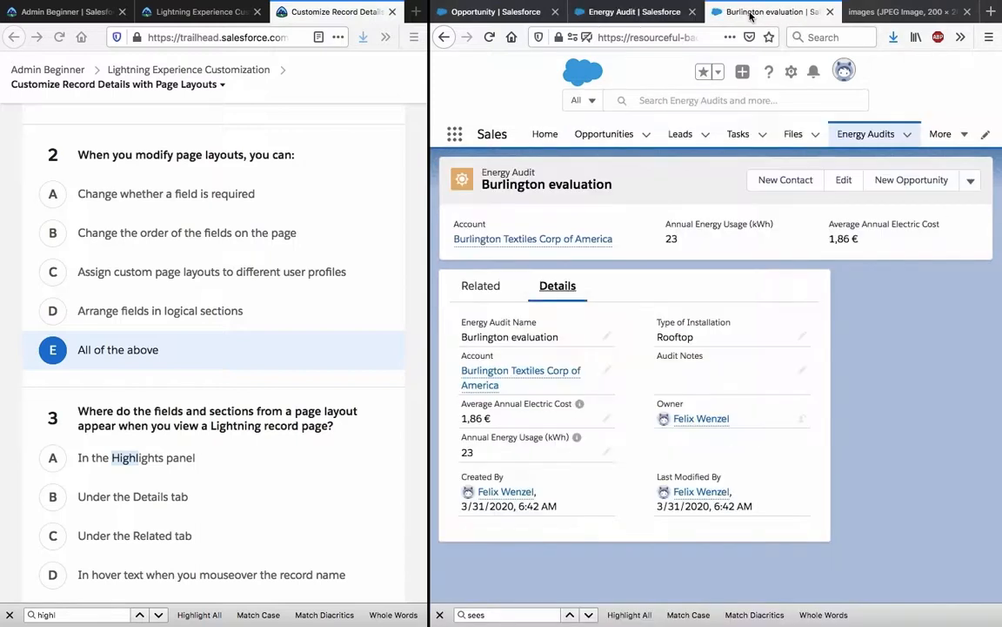
click(489, 37)
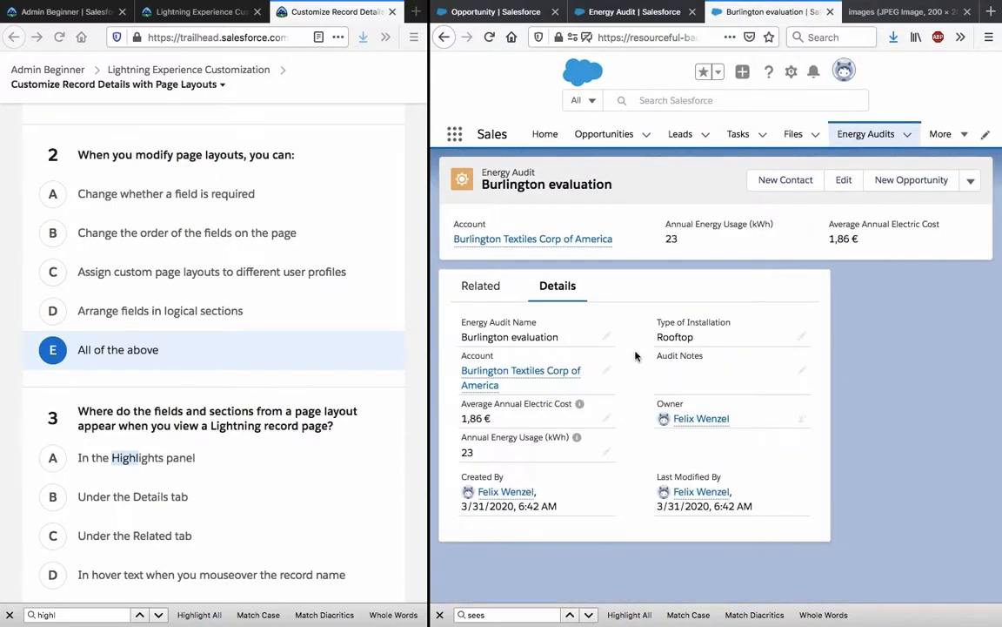
click(499, 289)
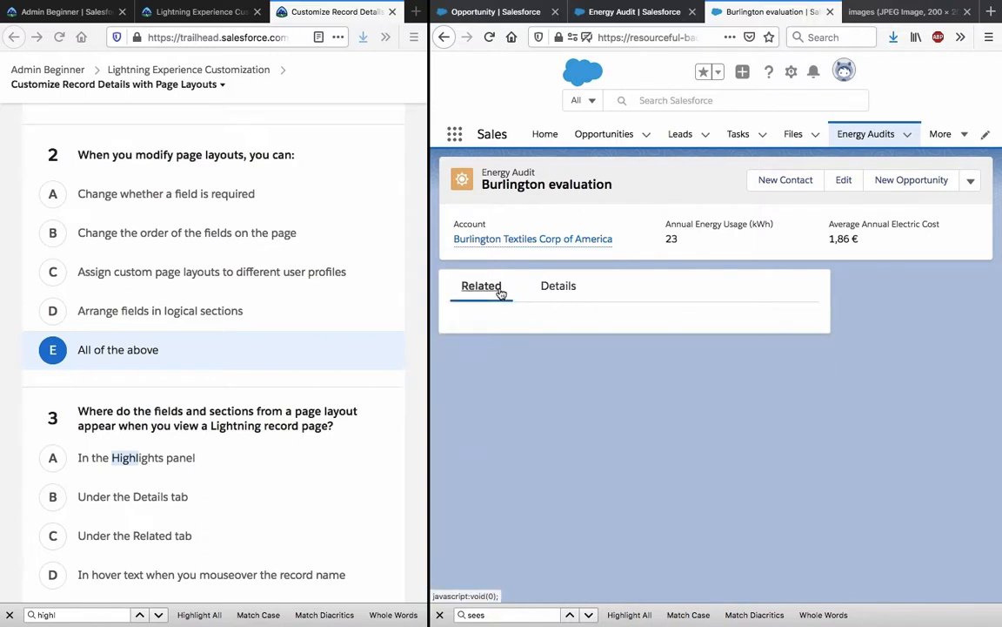
click(554, 292)
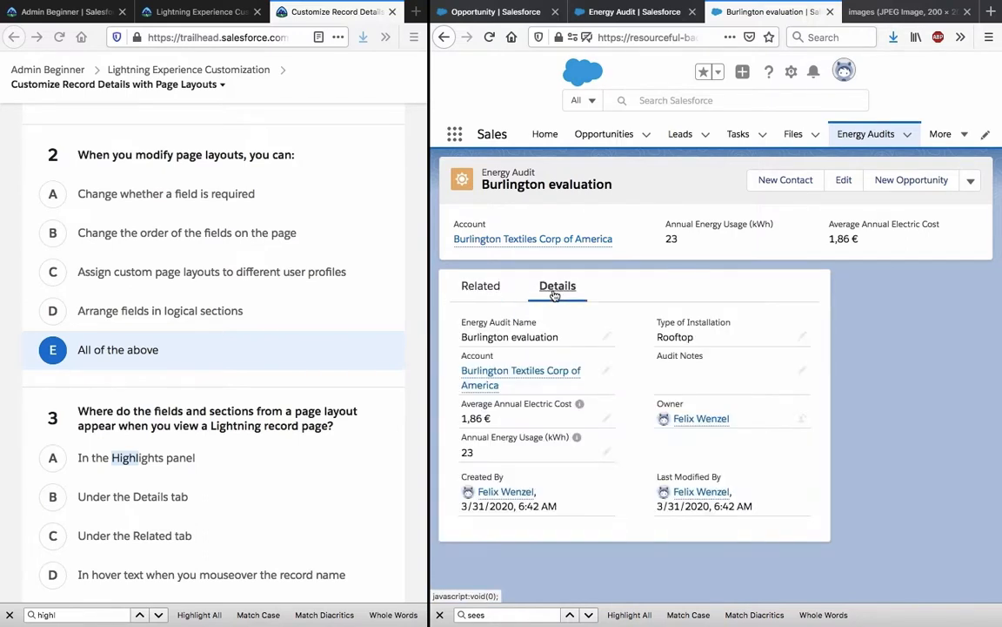
Place a blank space in New Section of the Energy Audit Sales Layout and quick-save the layout
click(641, 11)
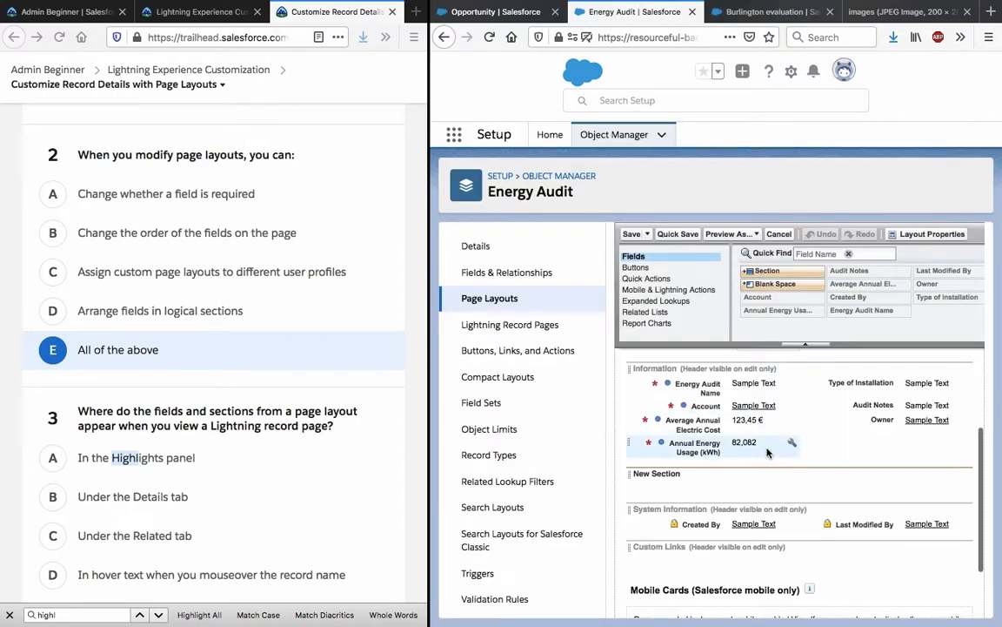
scroll(766, 380, down, 3)
scroll(767, 452, up, 5)
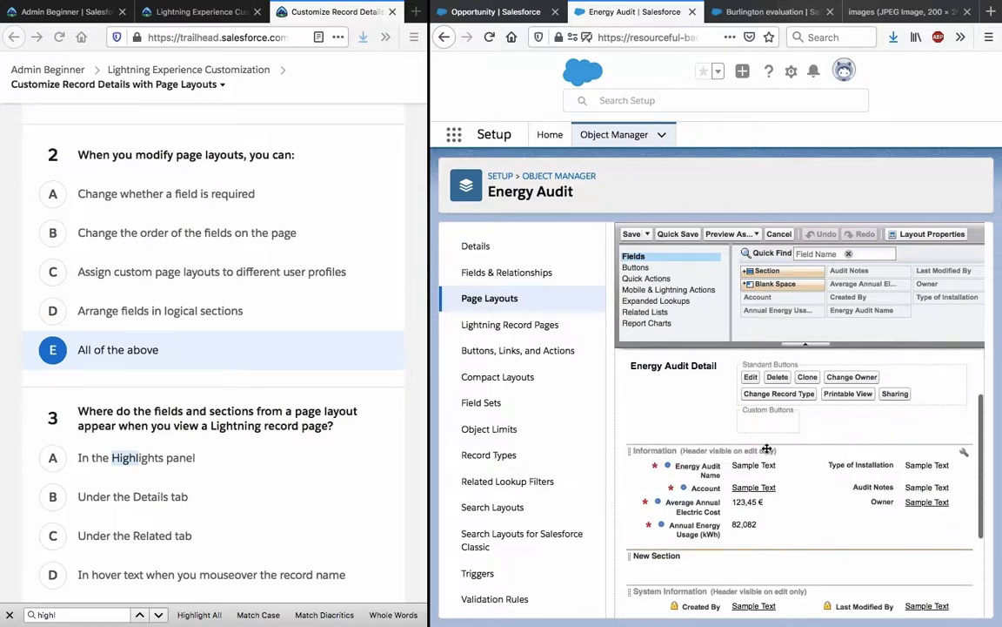
scroll(767, 449, up, 10)
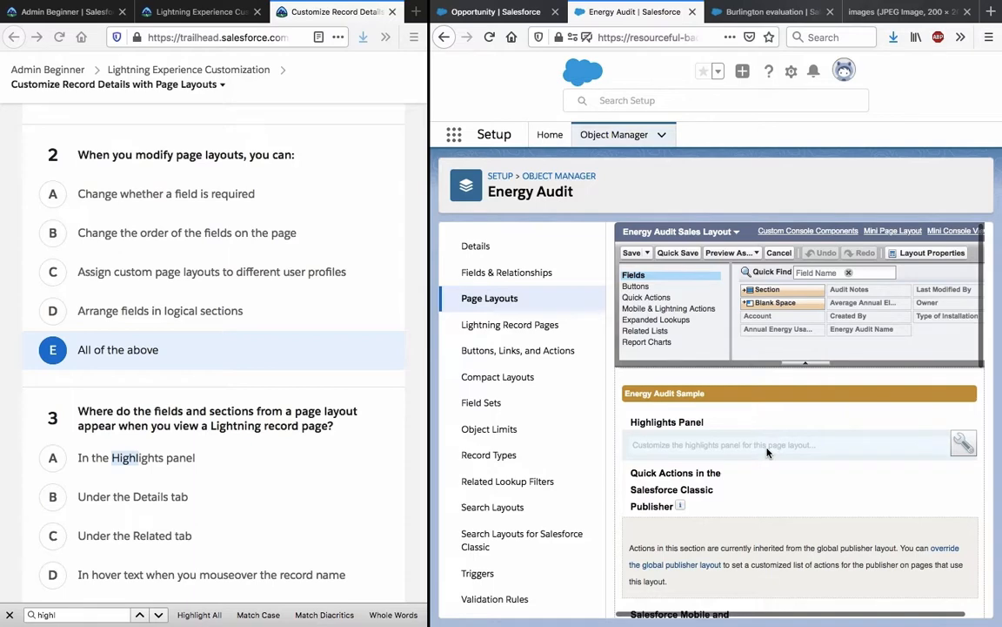
scroll(767, 451, down, 10)
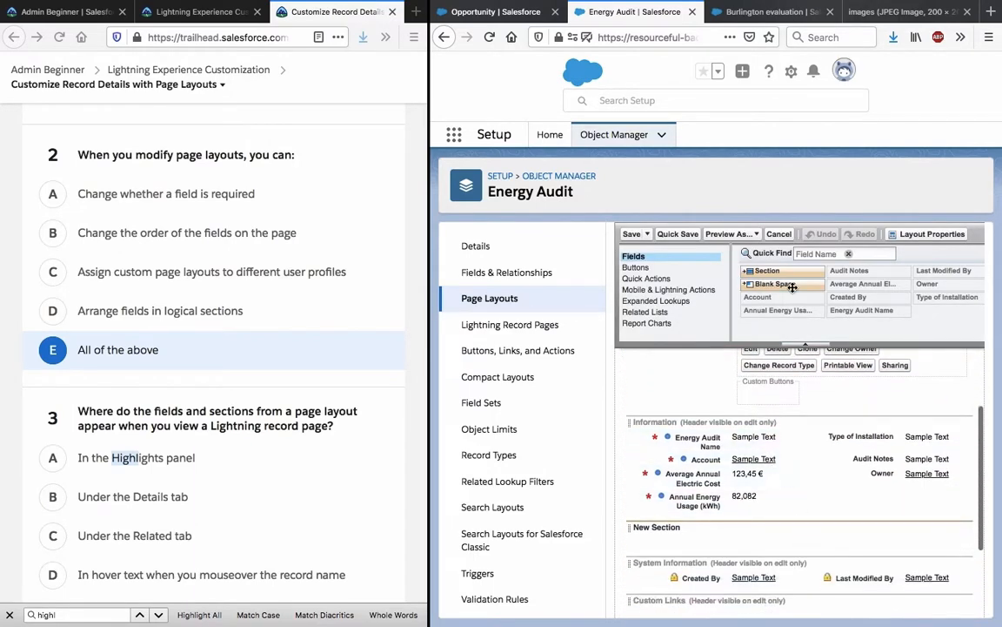
drag(778, 272, 827, 399)
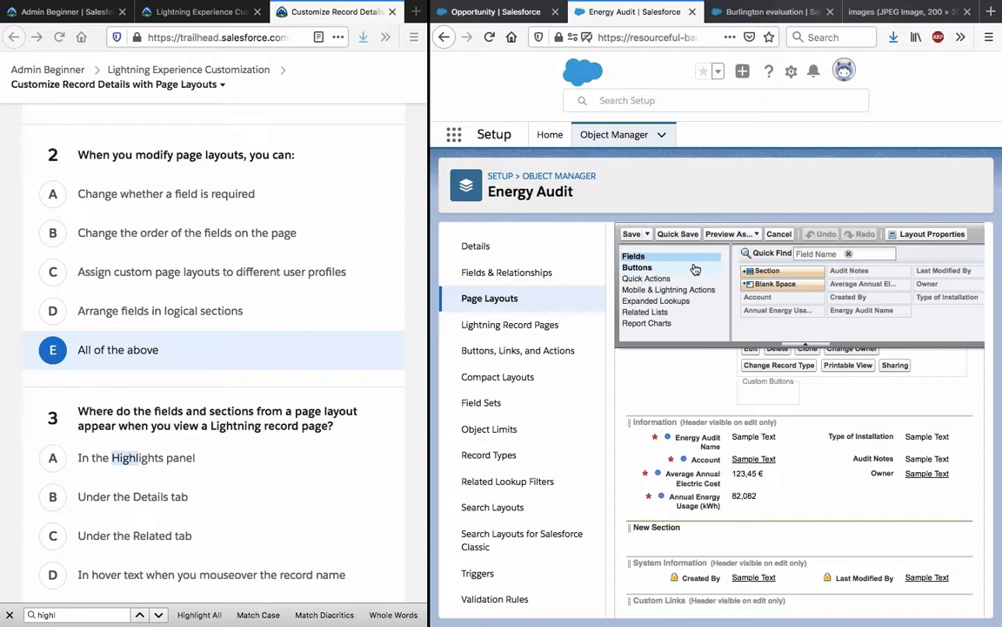
mouse_move(850, 273)
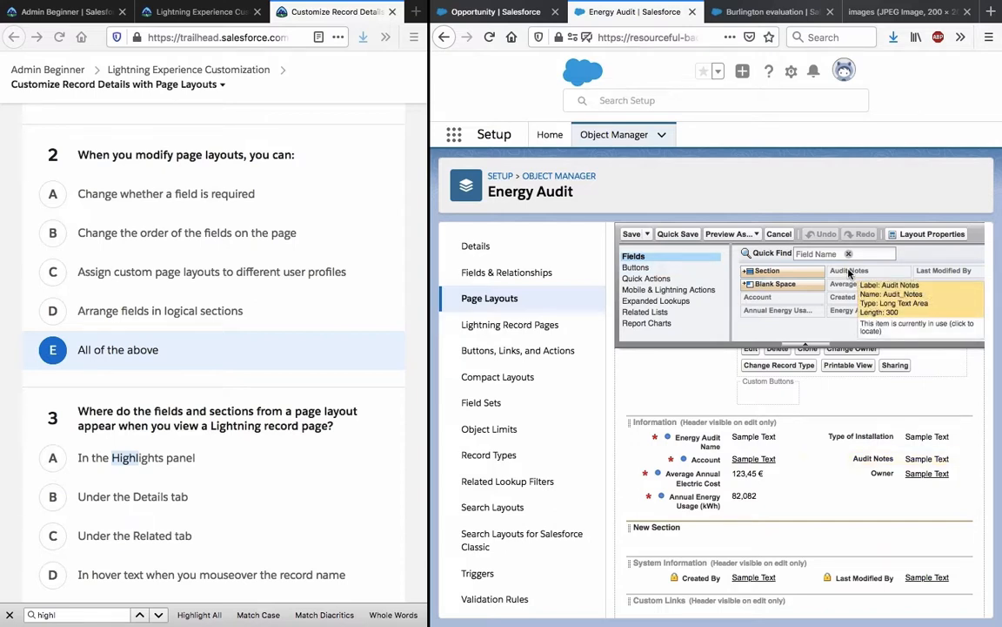
drag(775, 285, 758, 540)
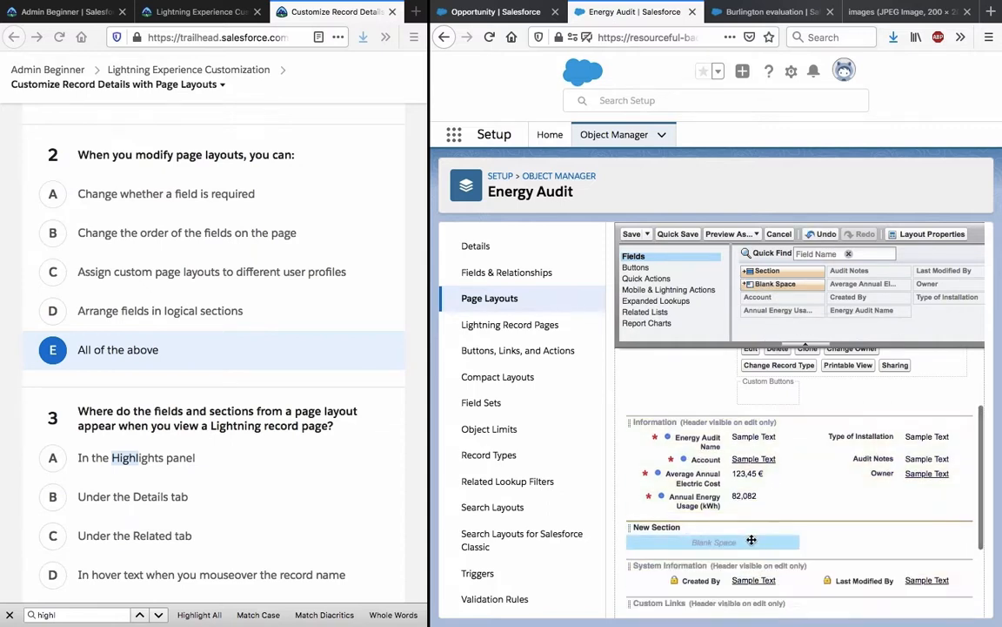
right_click(728, 542)
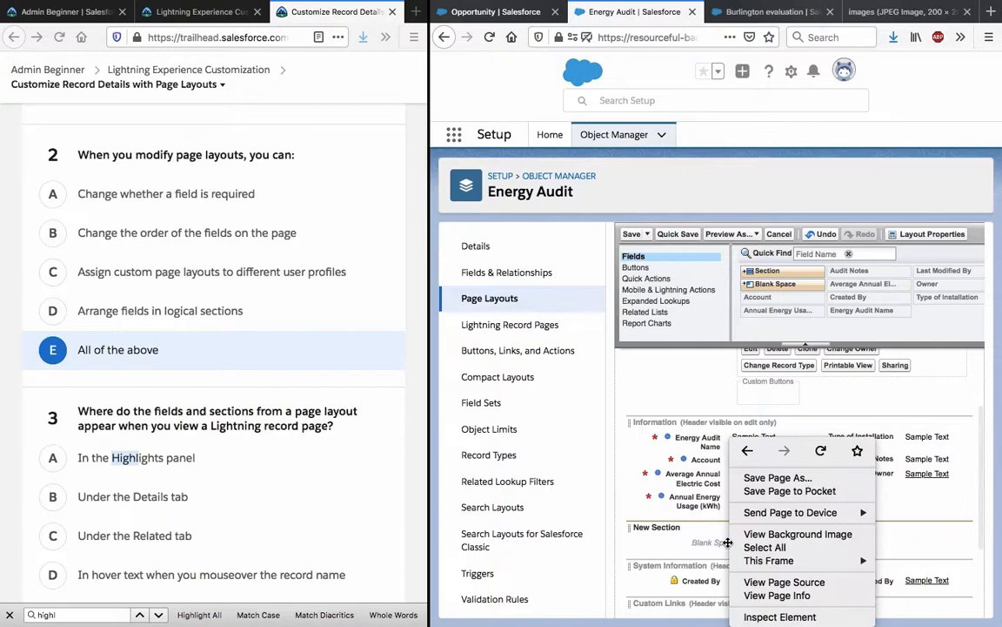
click(648, 483)
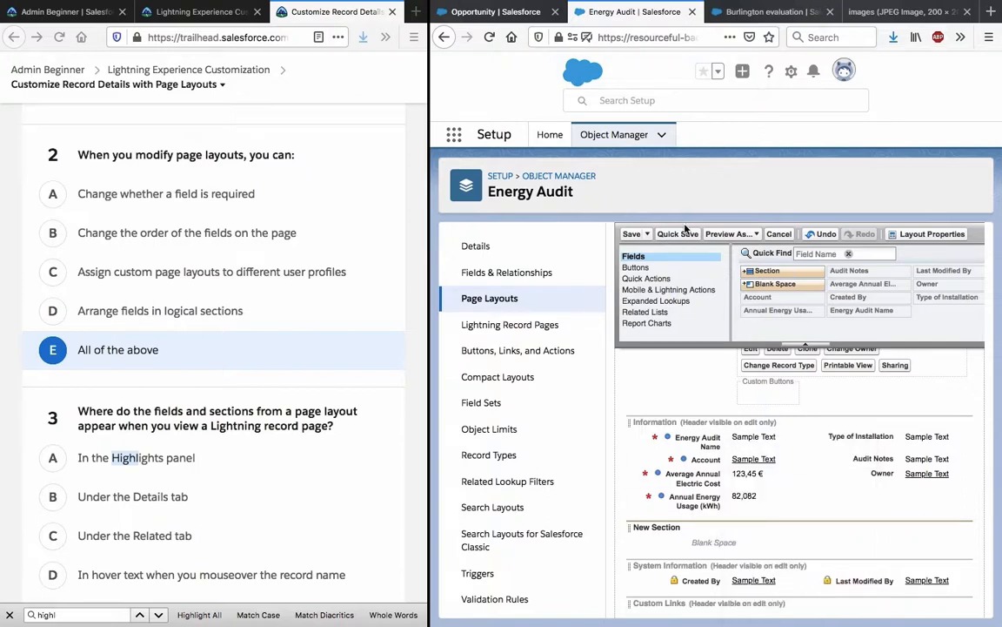
click(685, 231)
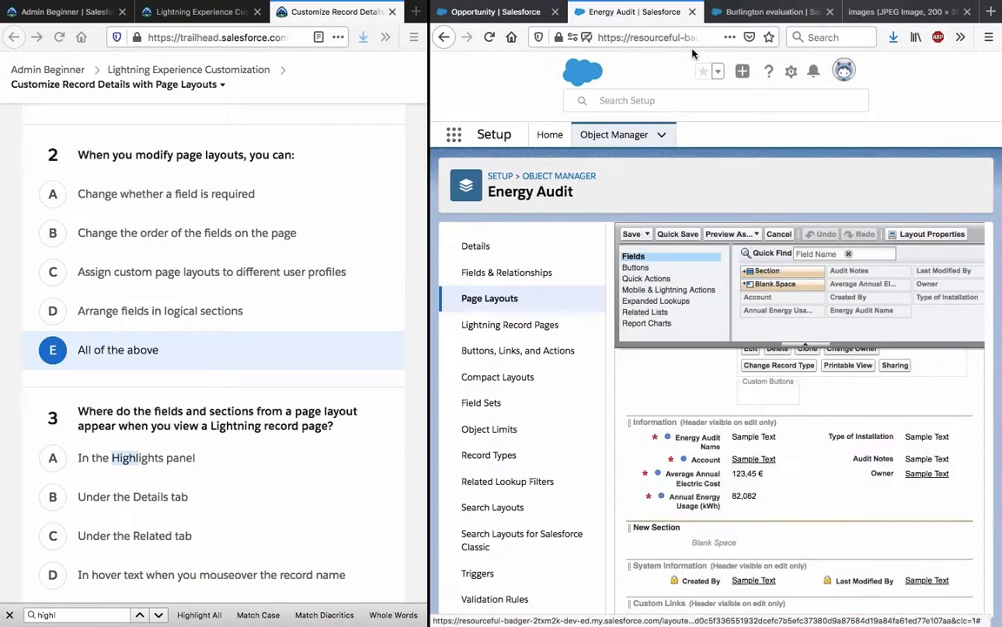
Reload the Burlington evaluation record to see where New Section appears, and close that page's search bar
click(760, 14)
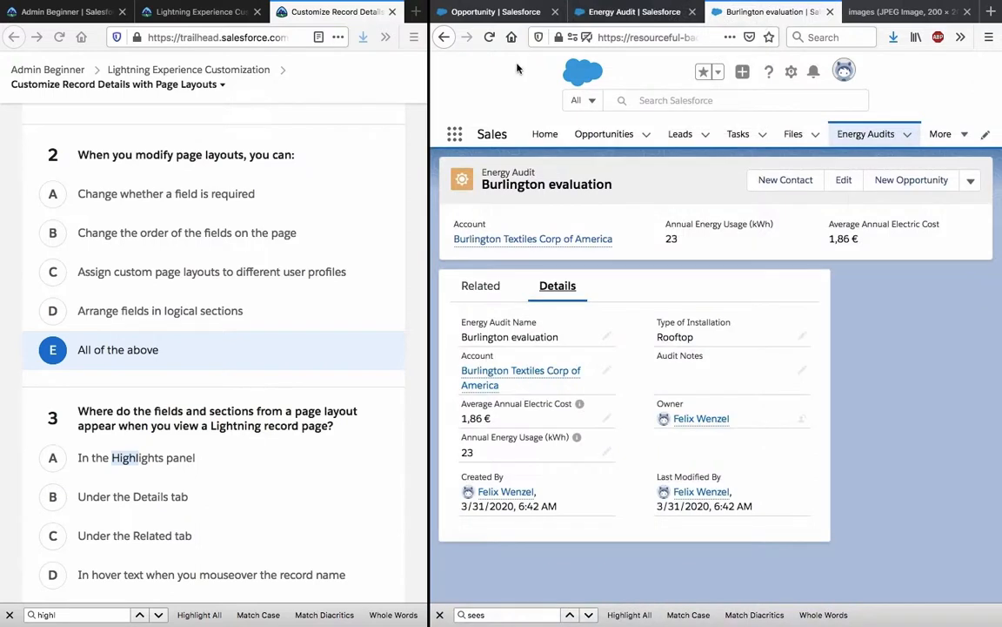
click(442, 36)
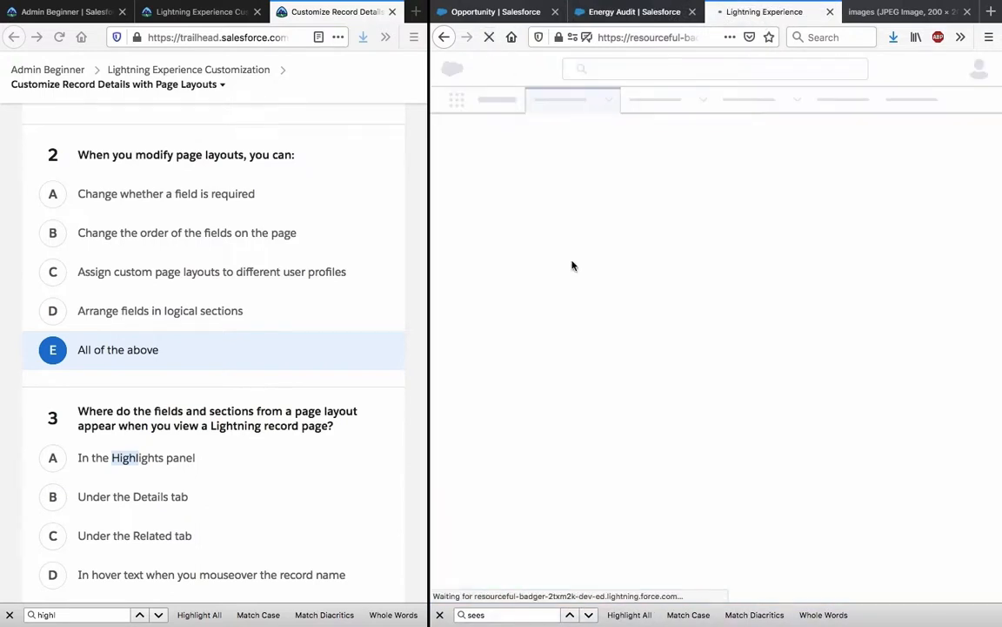
click(441, 614)
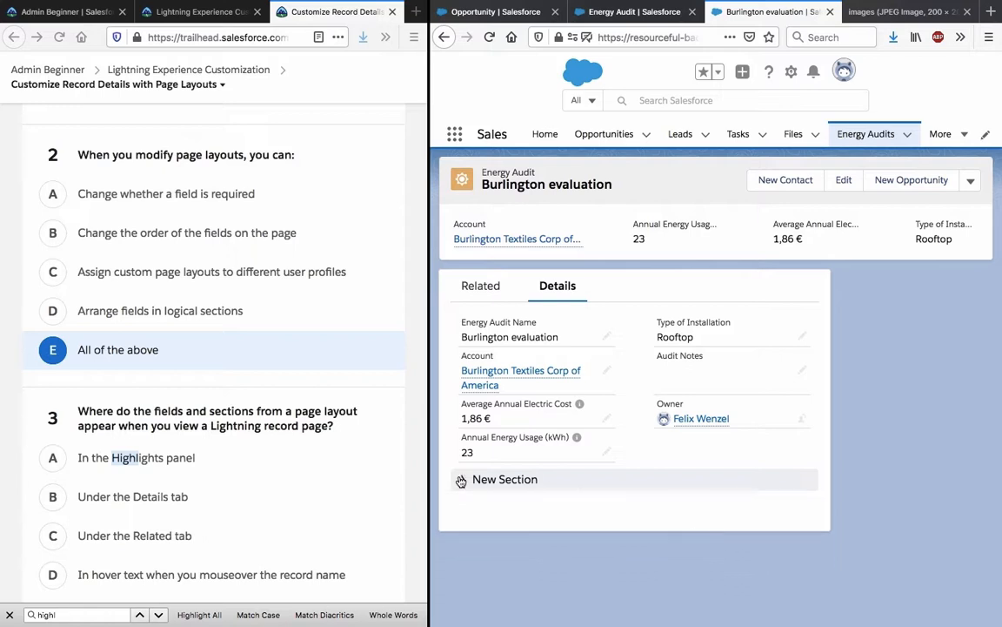
Answer quiz question 3 with option B, Under the Details tab, review the other answers and submit the quiz
scroll(291, 454, down, 3)
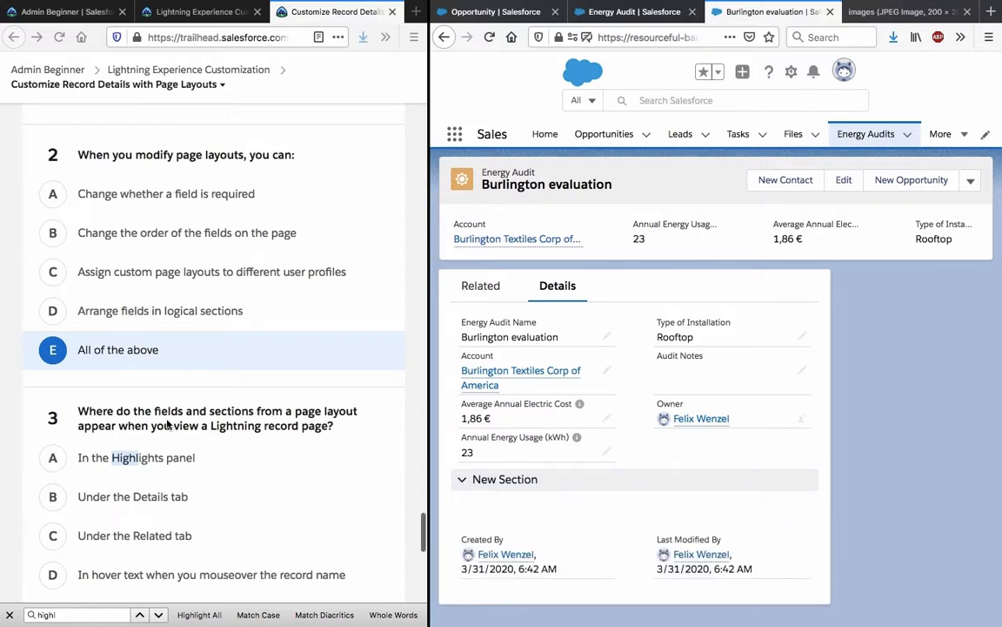
click(54, 364)
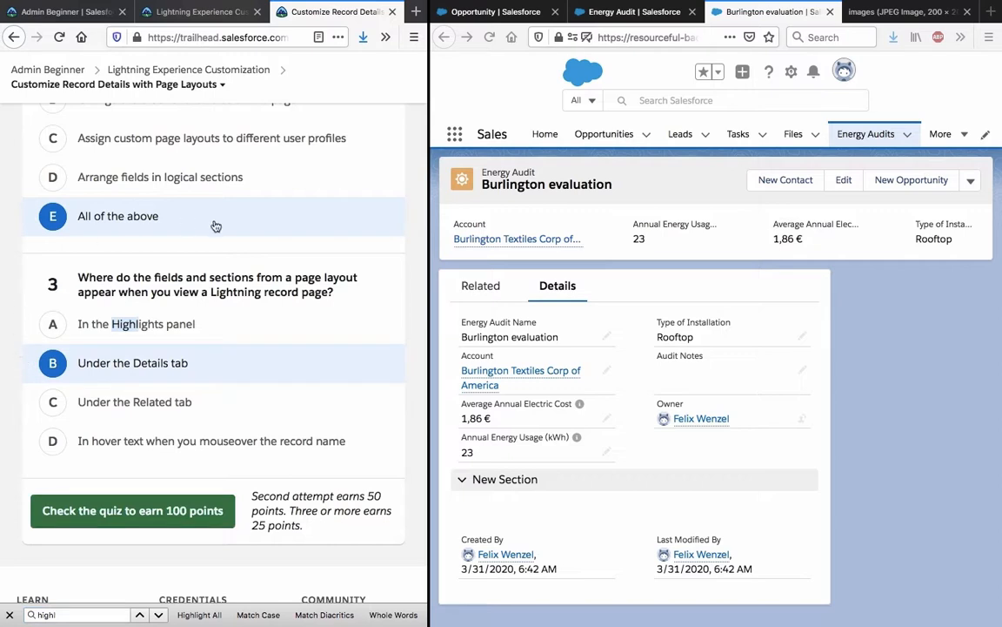
click(143, 225)
scroll(277, 309, up, 10)
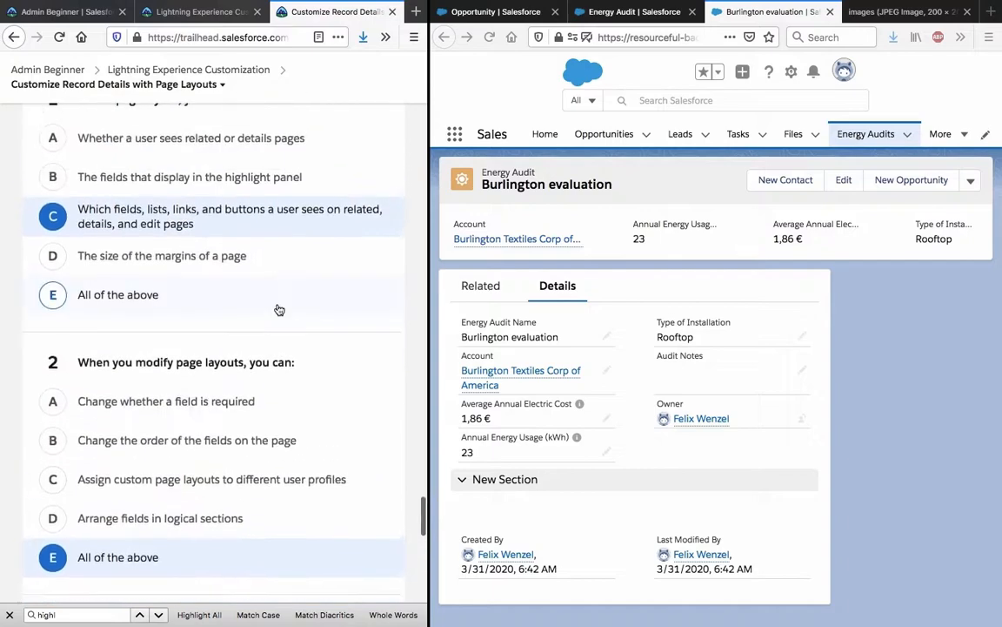
scroll(278, 311, down, 7)
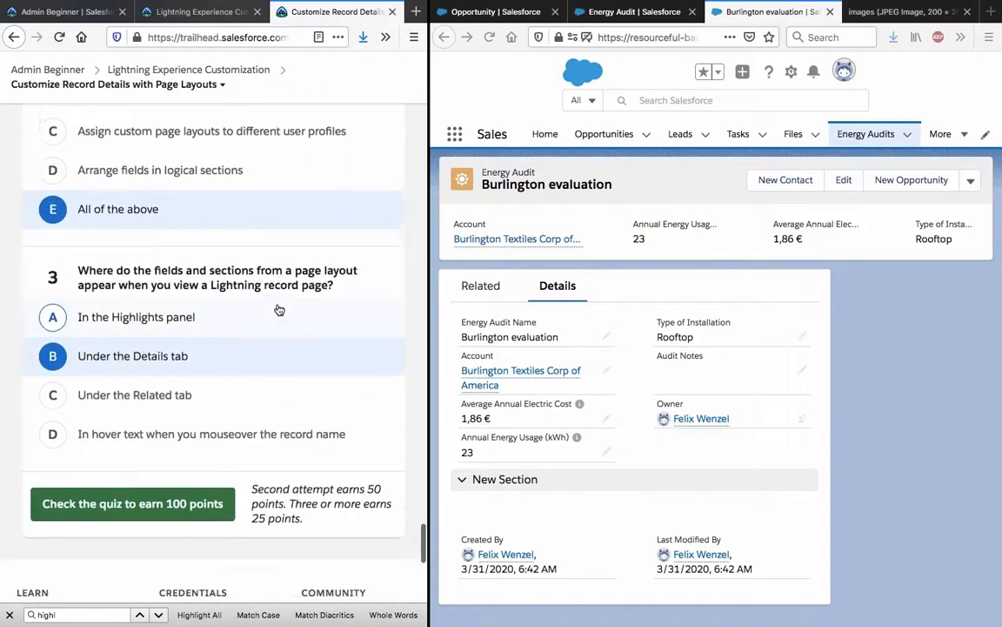
click(9, 614)
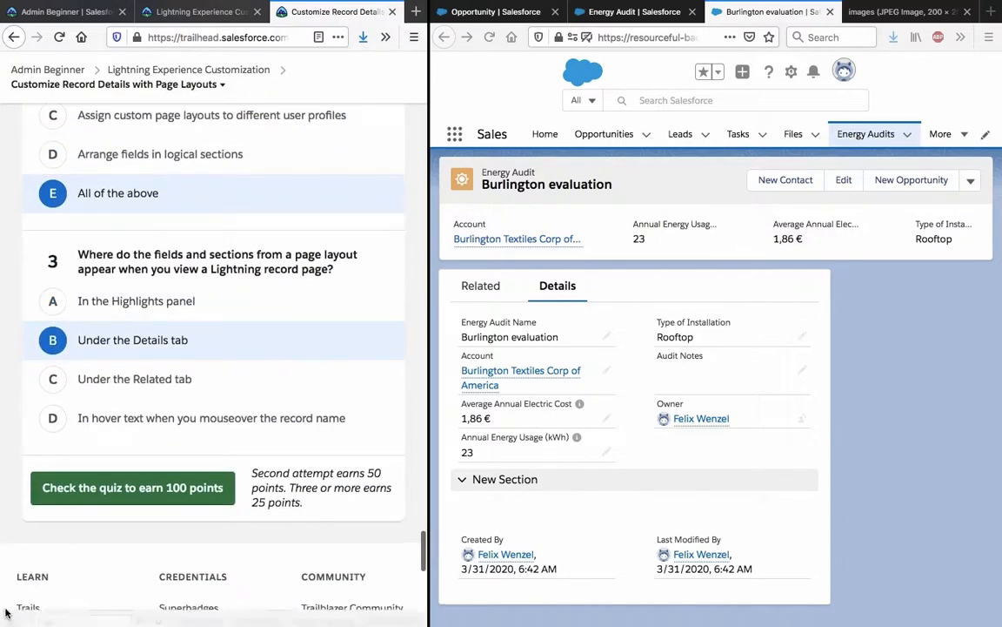
click(113, 489)
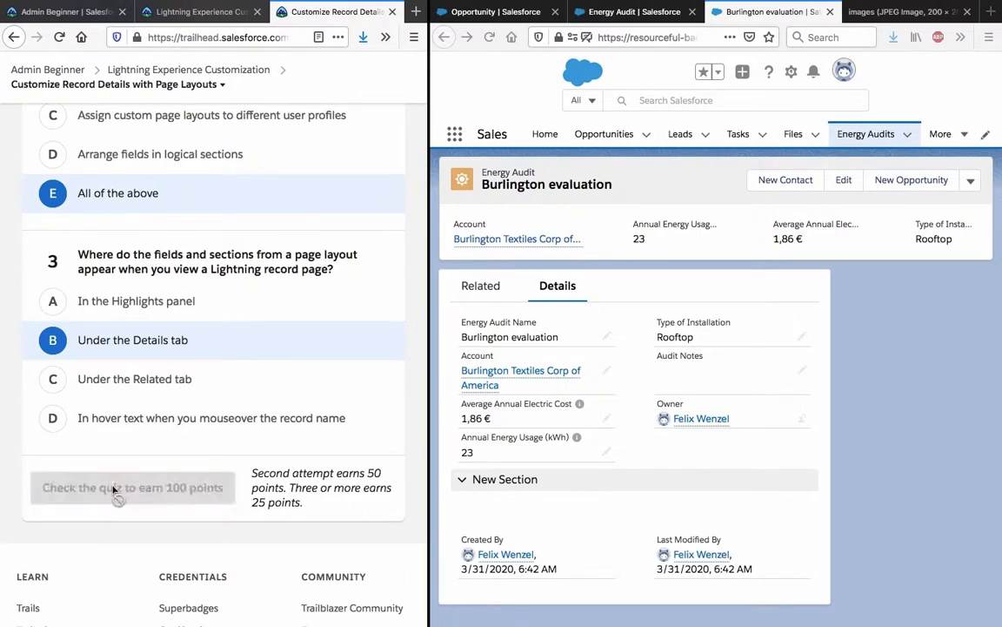